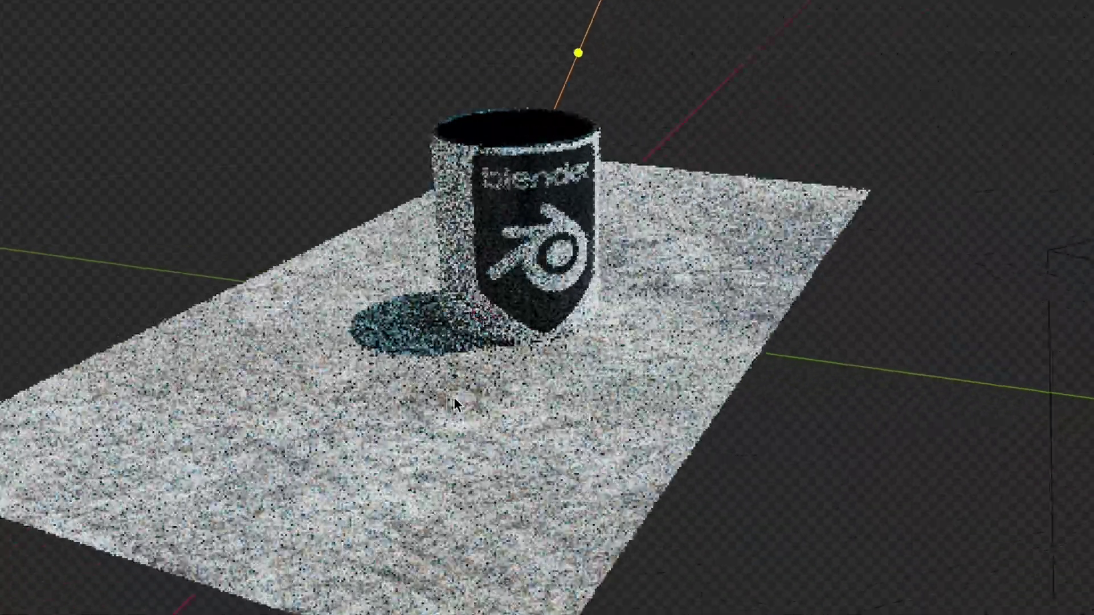
Select the desk plane beneath the mug in the viewport.
left_click(455, 397)
scroll(829, 439, "up", 5)
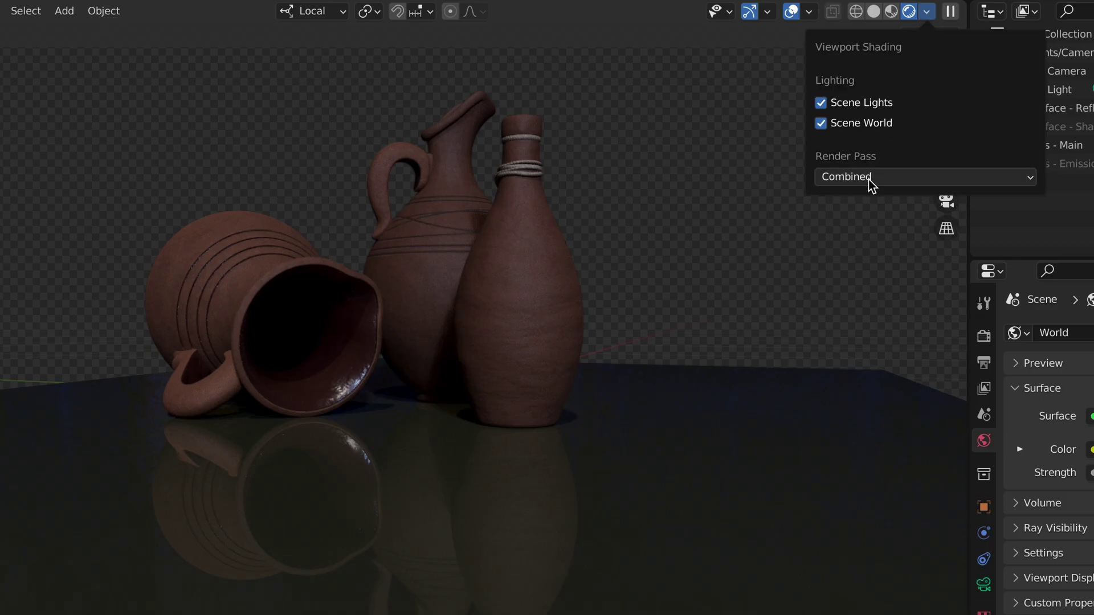
Open the Render Pass dropdown to list the available passes.
left_click(869, 180)
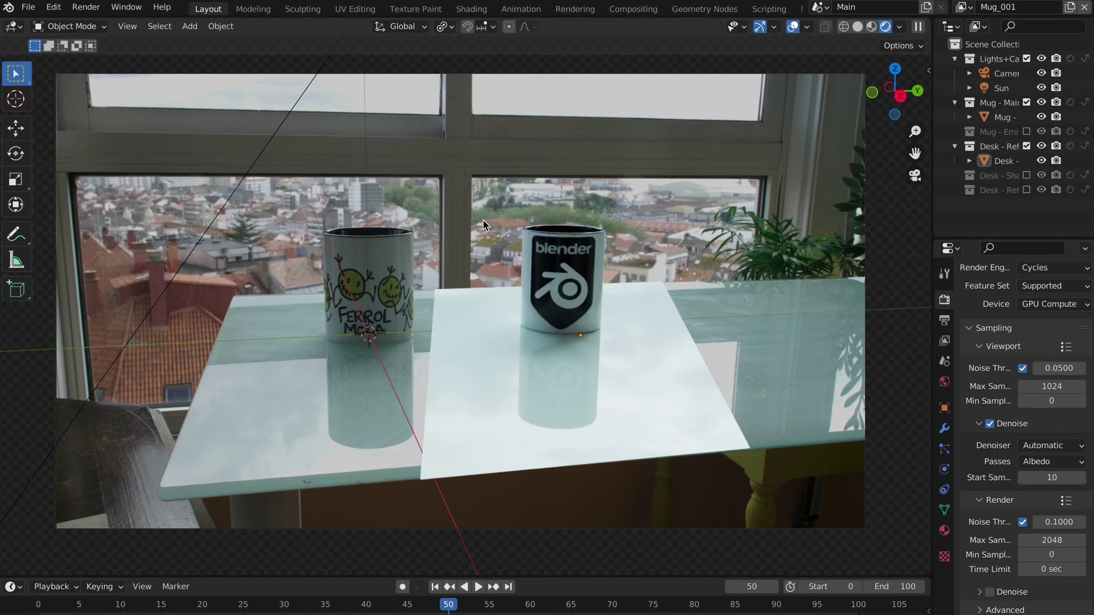
Select the Desk plane in the mug scene.
left_click(577, 384)
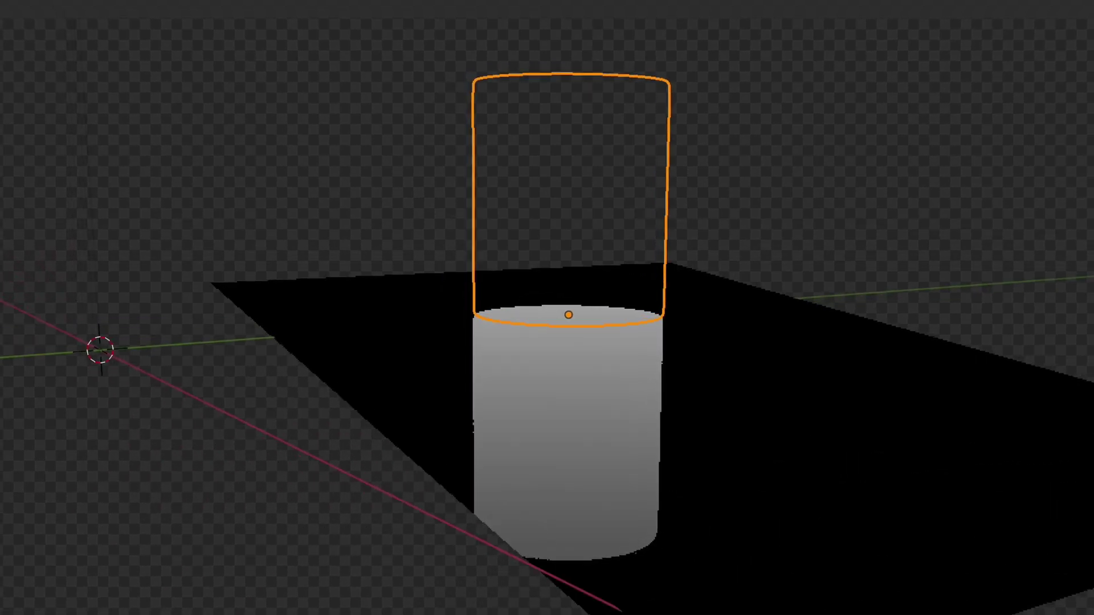
middle_click_drag(1060, 560, 1050, 573)
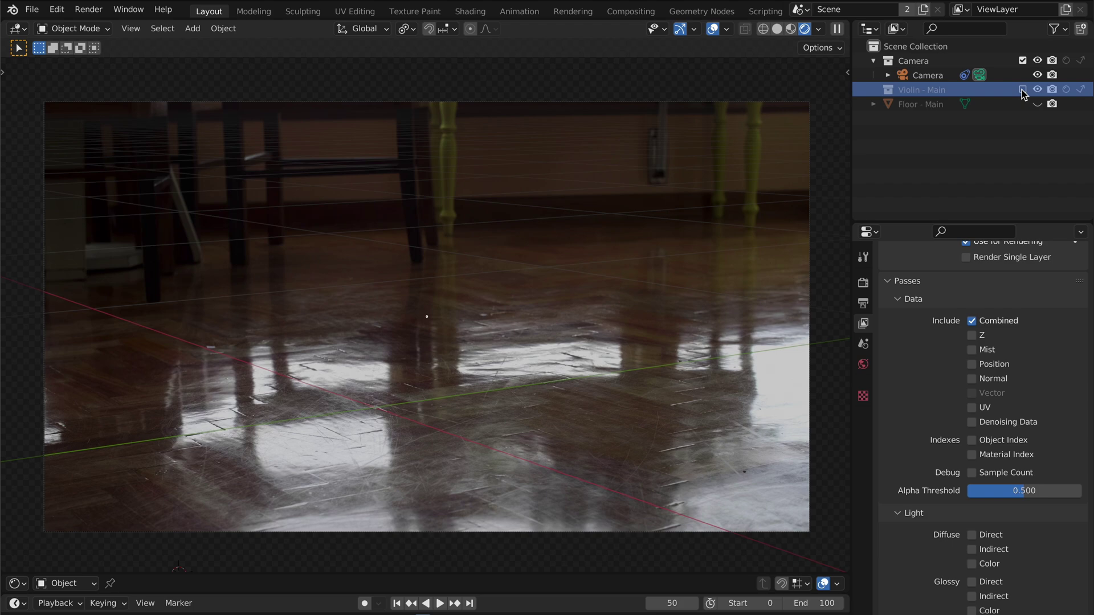
Include Violin - Main and Floor - Main, view from floor level, and disable Film Transparent.
left_click(1021, 90)
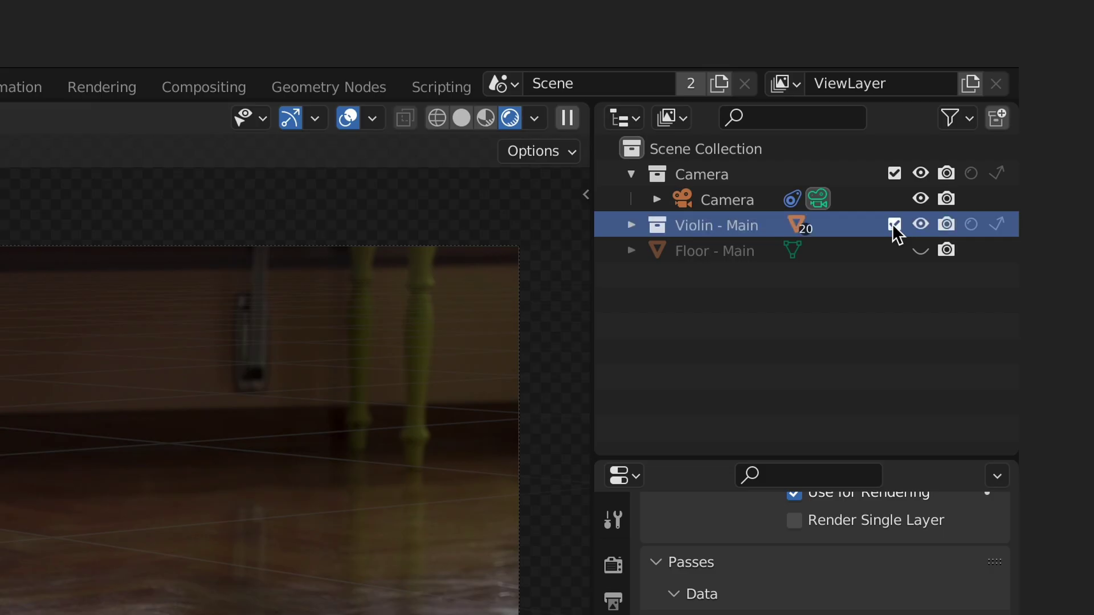
left_click(719, 247)
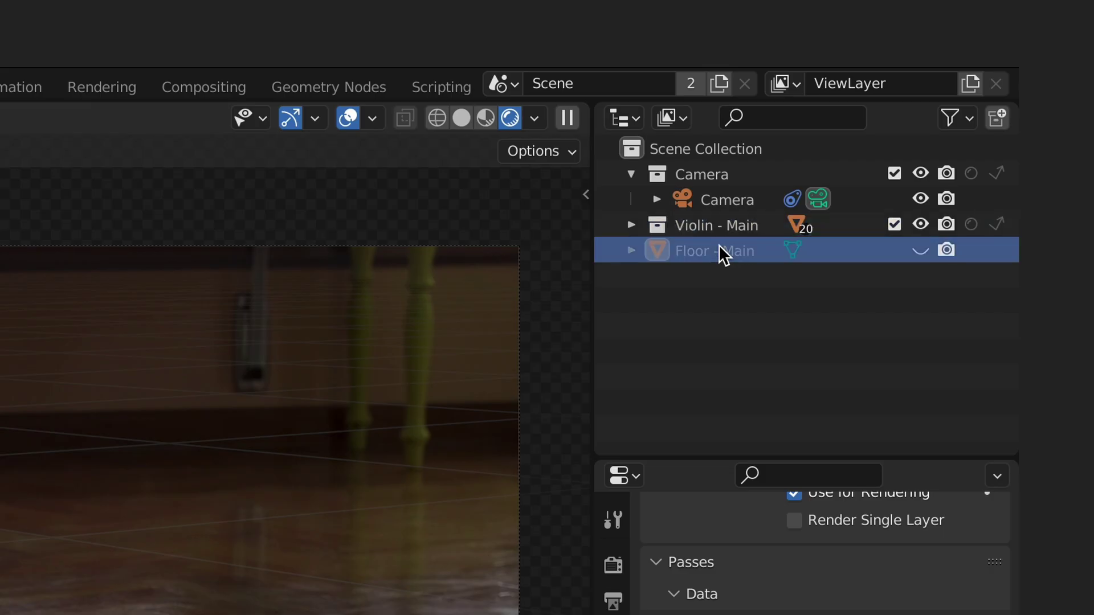
left_click(919, 249)
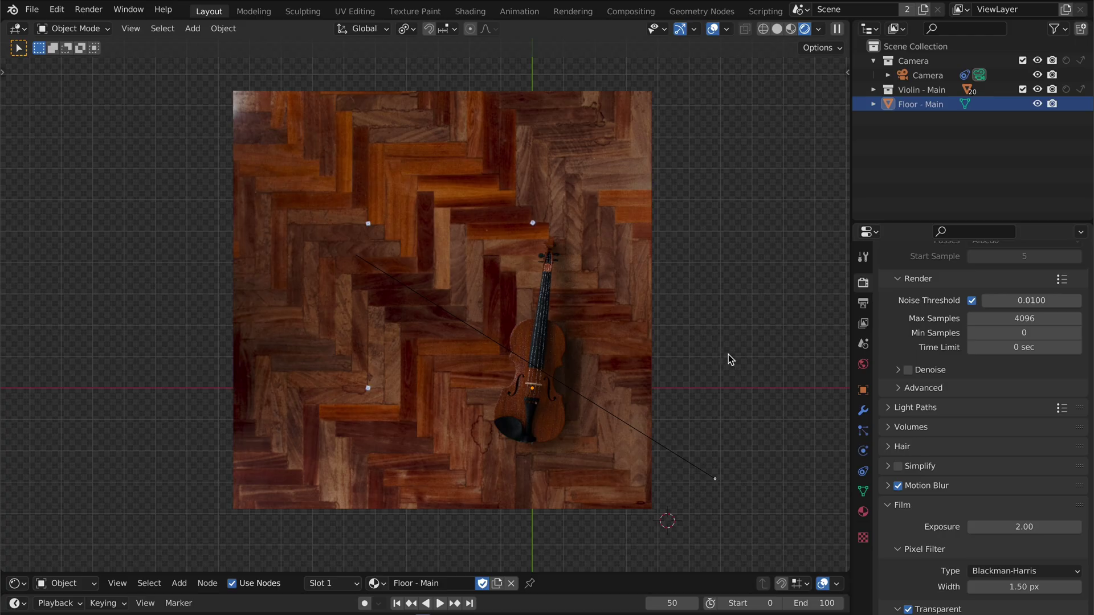
mouse_move(728, 359)
middle_mouse_down()
mouse_move(665, 291)
mouse_move(658, 319)
middle_mouse_up()
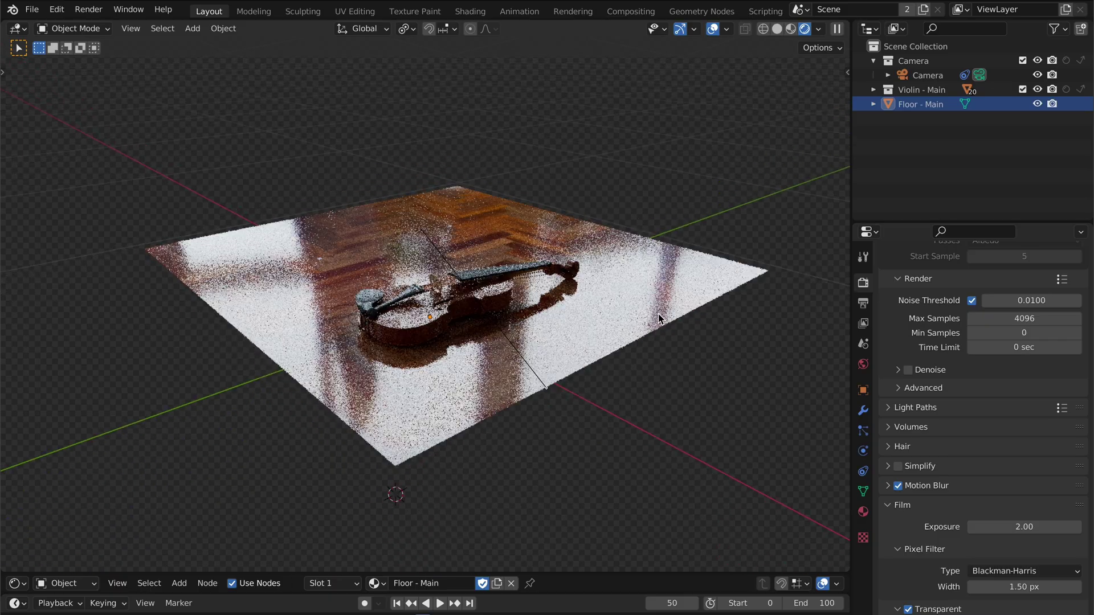
mouse_move(483, 359)
middle_mouse_down()
mouse_move(469, 292)
mouse_move(403, 291)
middle_mouse_up()
left_click(908, 609)
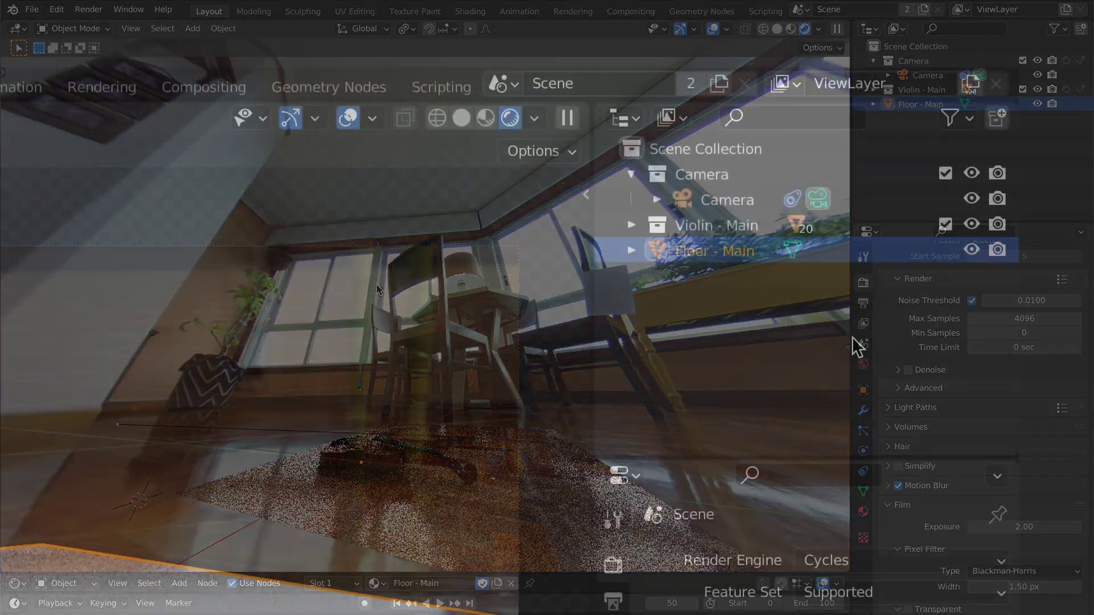
Name the view layer Violin and move the floor into its own new collection.
key("Return")
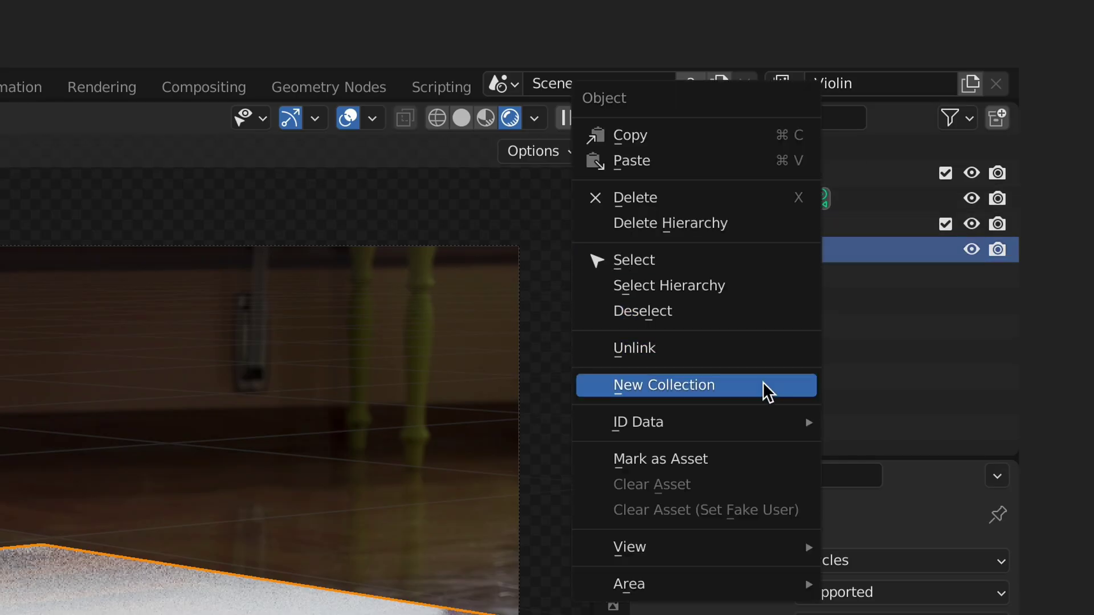
left_click(763, 385)
double_click(764, 252)
type("Floor - Main")
left_click_drag(787, 275, 771, 251)
Show the Outliner's holdout and indirect-only toggles, and make Floor - Main indirect only.
left_click(955, 118)
left_click(888, 197)
left_click(915, 197)
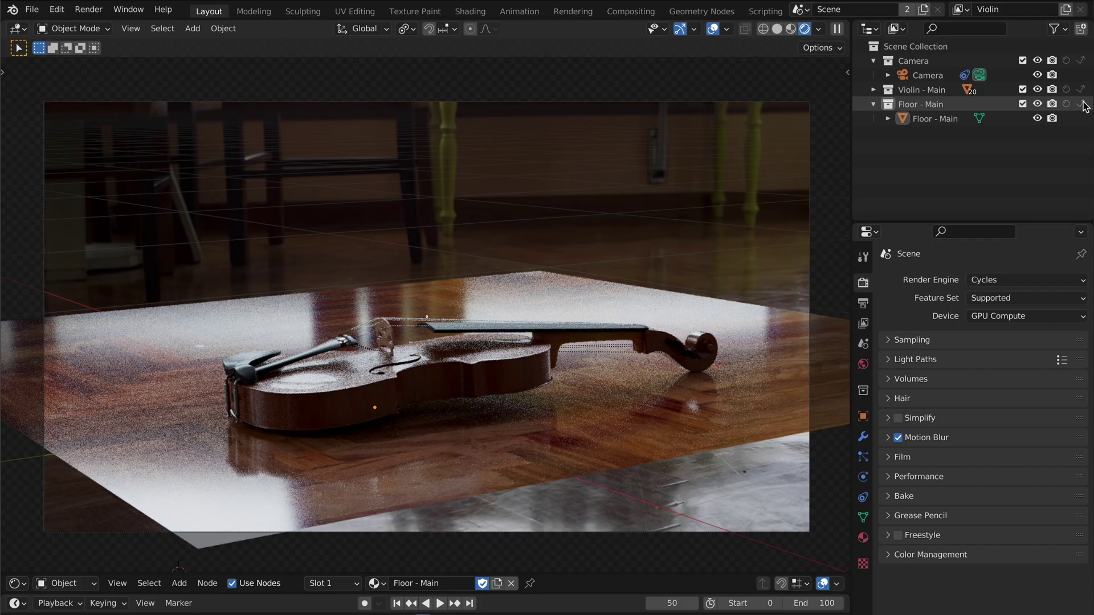
left_click(1083, 105)
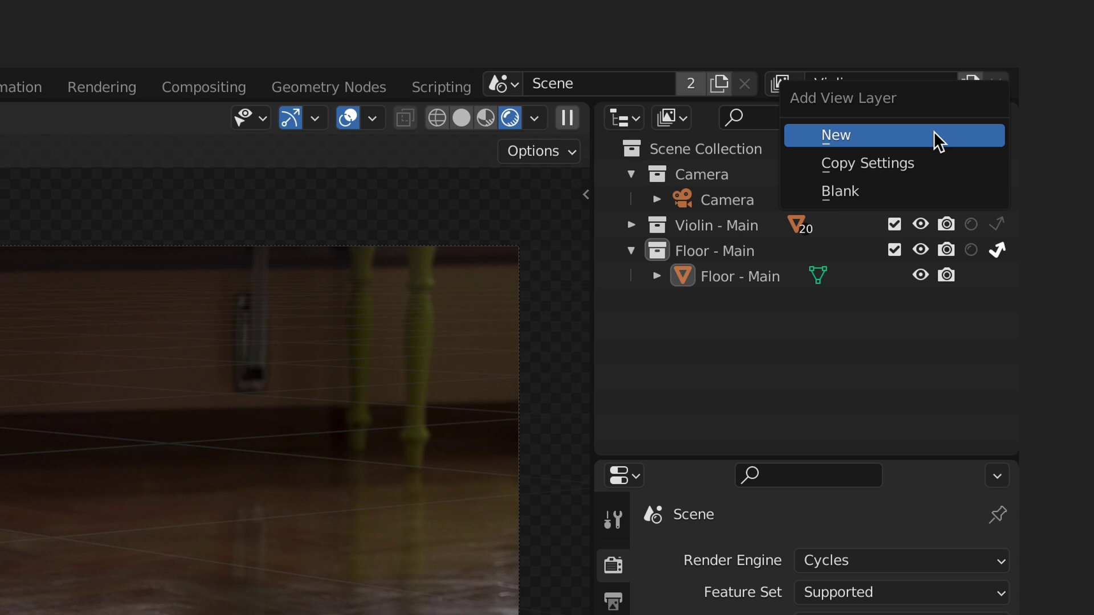
Add a Reflection view layer with Violin - Main set to indirect only.
left_click(937, 140)
double_click(919, 85)
type("Reflect")
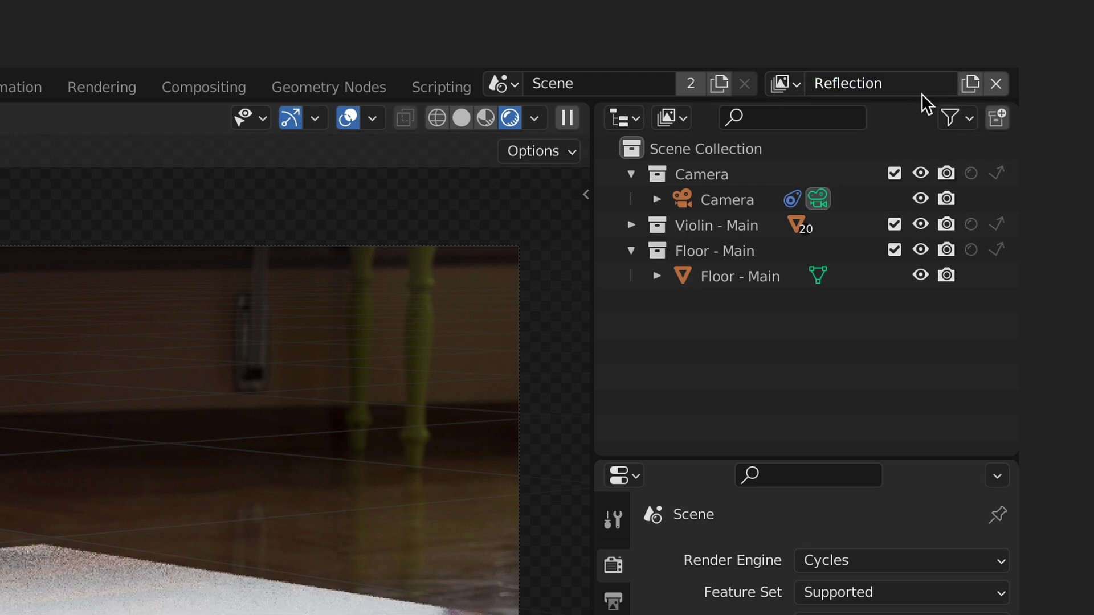
left_click(996, 224)
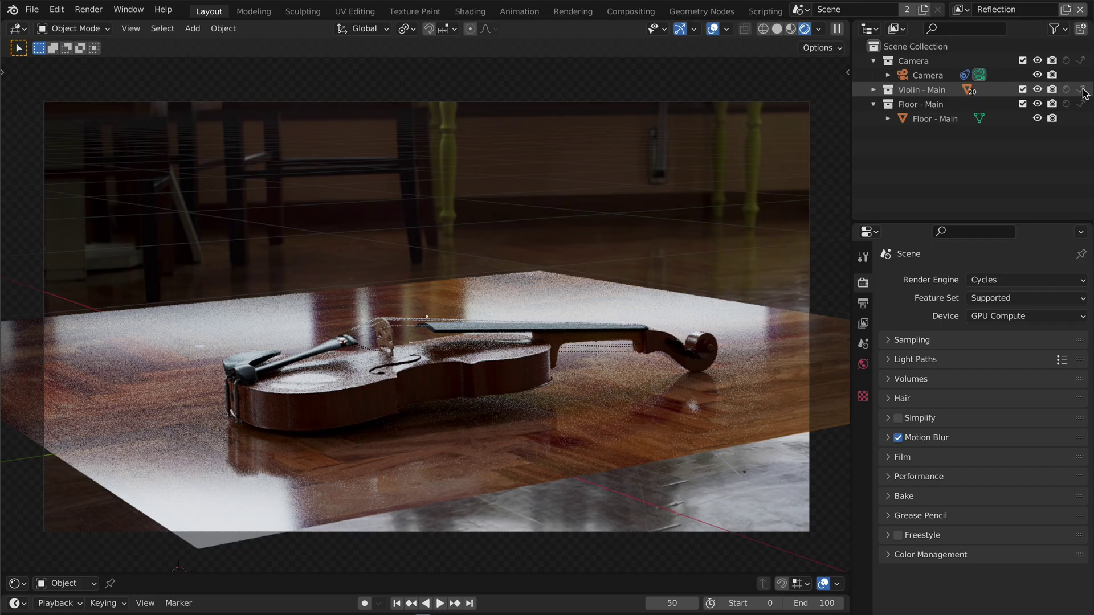
Enable the Glossy Indirect pass and preview it in the viewport.
left_click(864, 323)
scroll(922, 401, "down", 4)
scroll(966, 463, "down", 1)
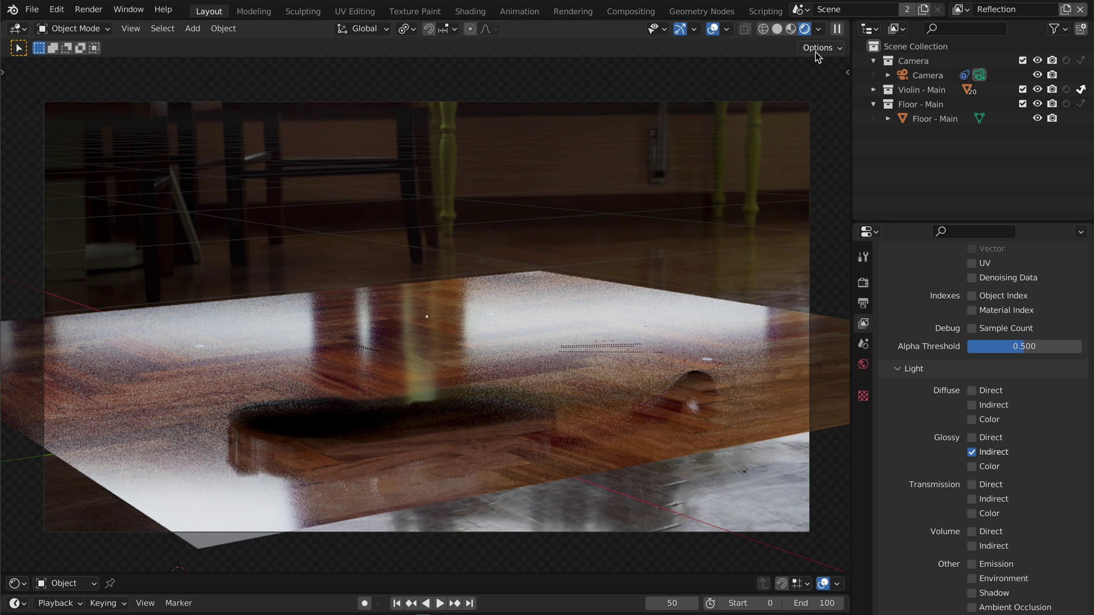
left_click(819, 28)
left_click(815, 158)
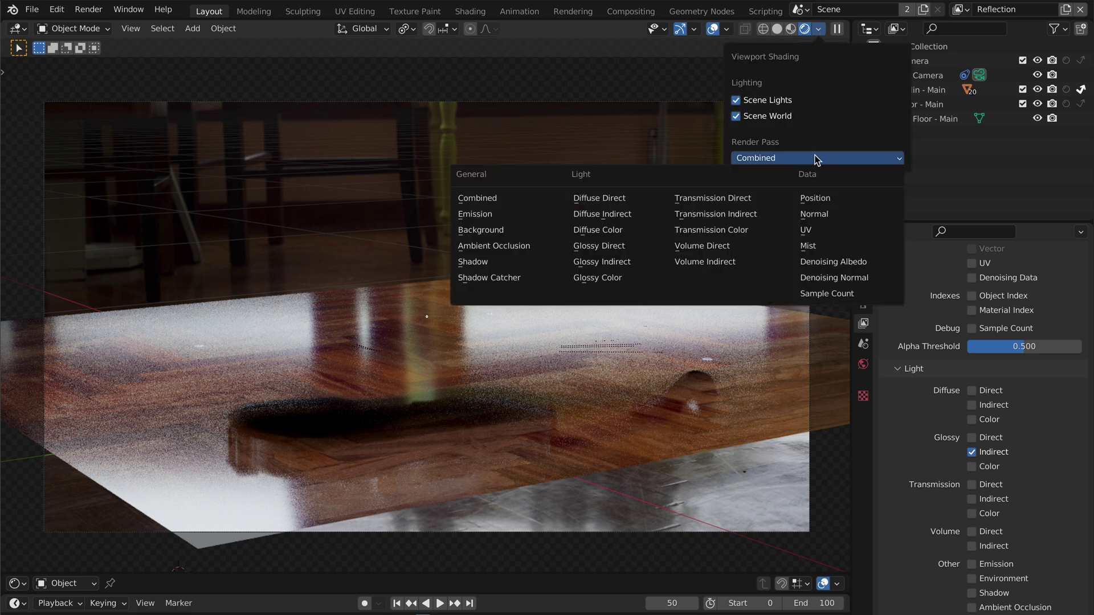
left_click(653, 267)
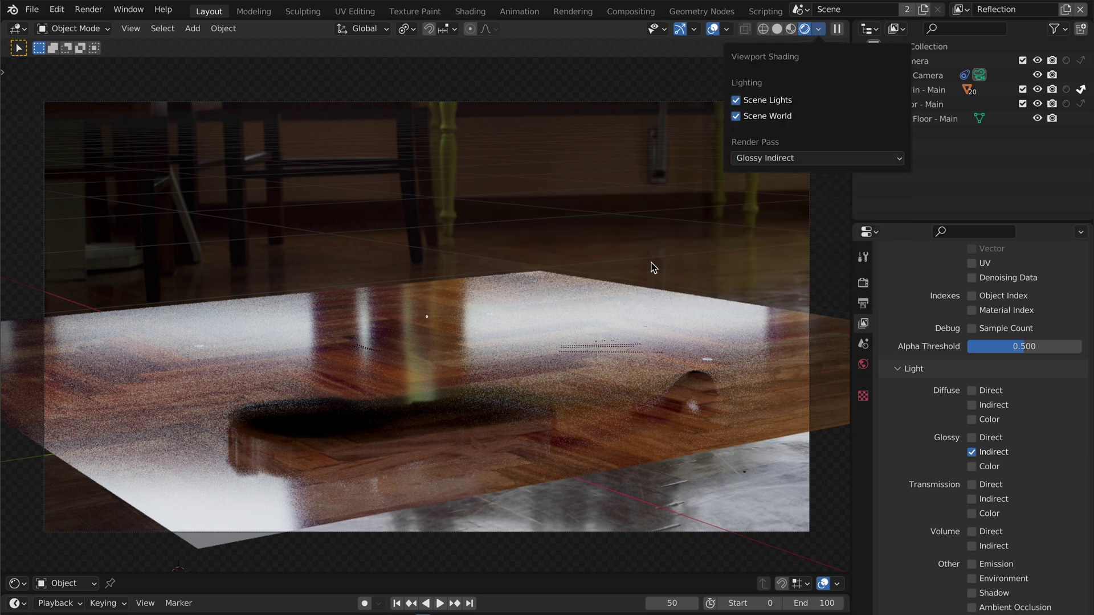
left_click(864, 282)
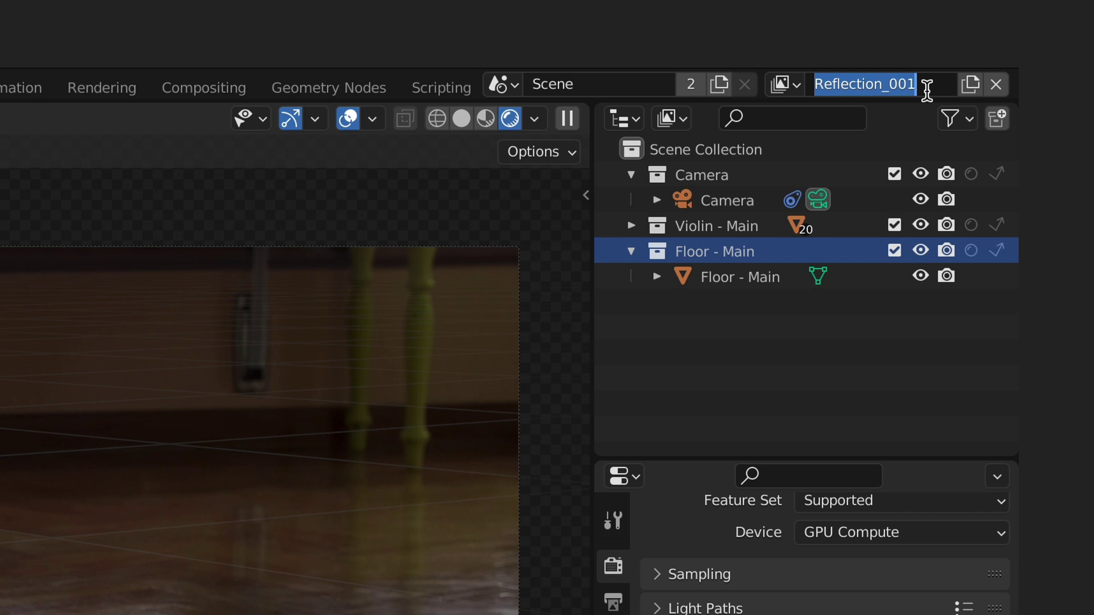
type("Shadow")
Name the layer Shadow, duplicate Floor - Main as Floor - Shadow, and exclude Floor - Main.
key("Return")
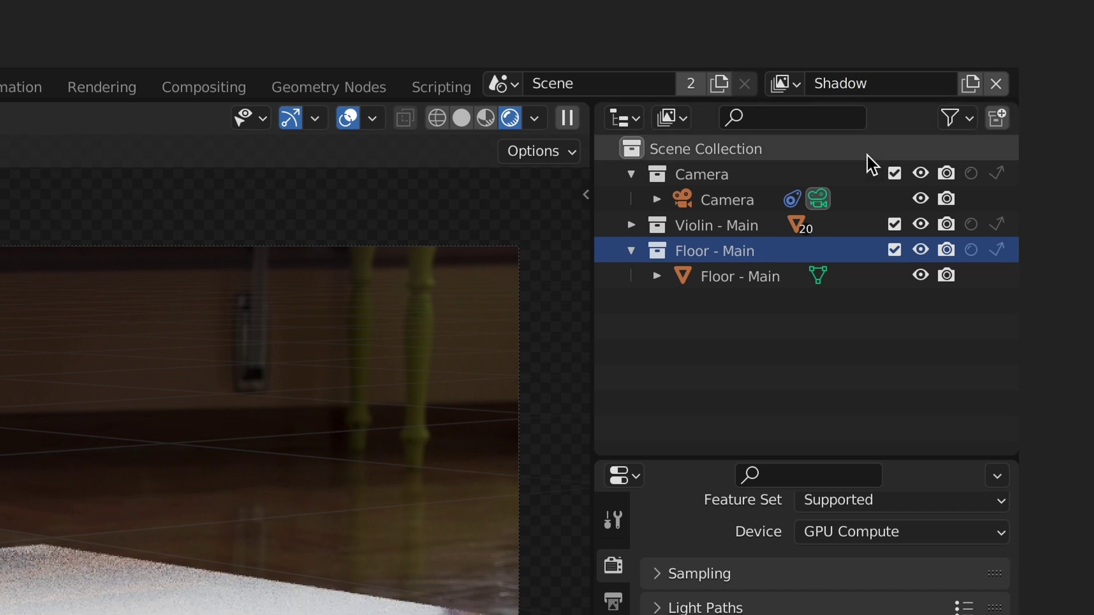
right_click(775, 249)
left_click(773, 249)
double_click(733, 301)
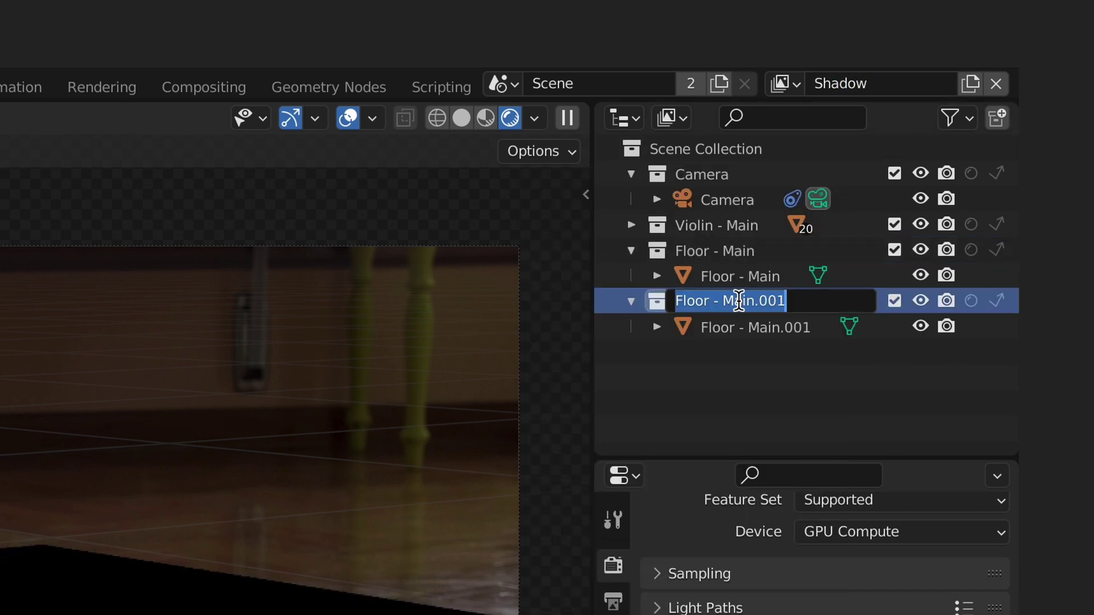
type("Shadow")
key("Return")
double_click(755, 329)
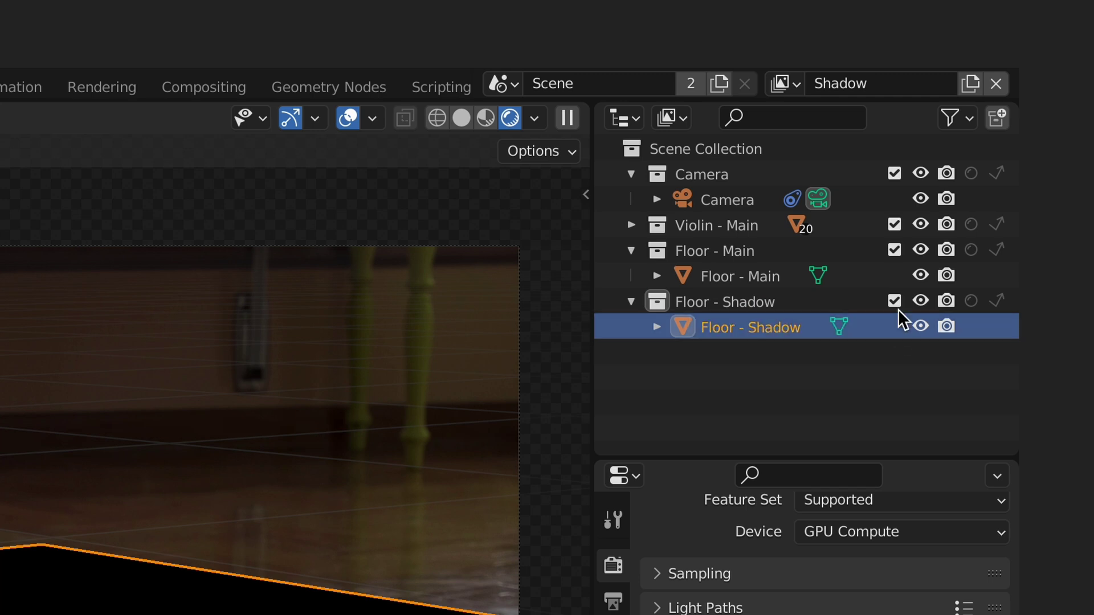
left_click(895, 248)
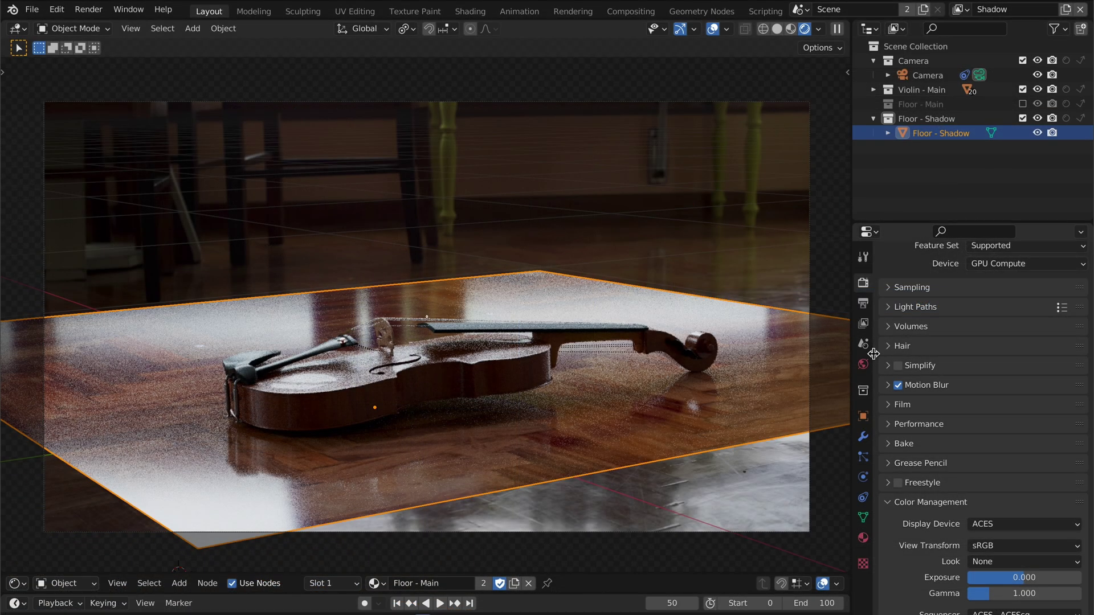
Make Floor - Shadow a shadow catcher and set Violin - Main to indirect only.
left_click(864, 417)
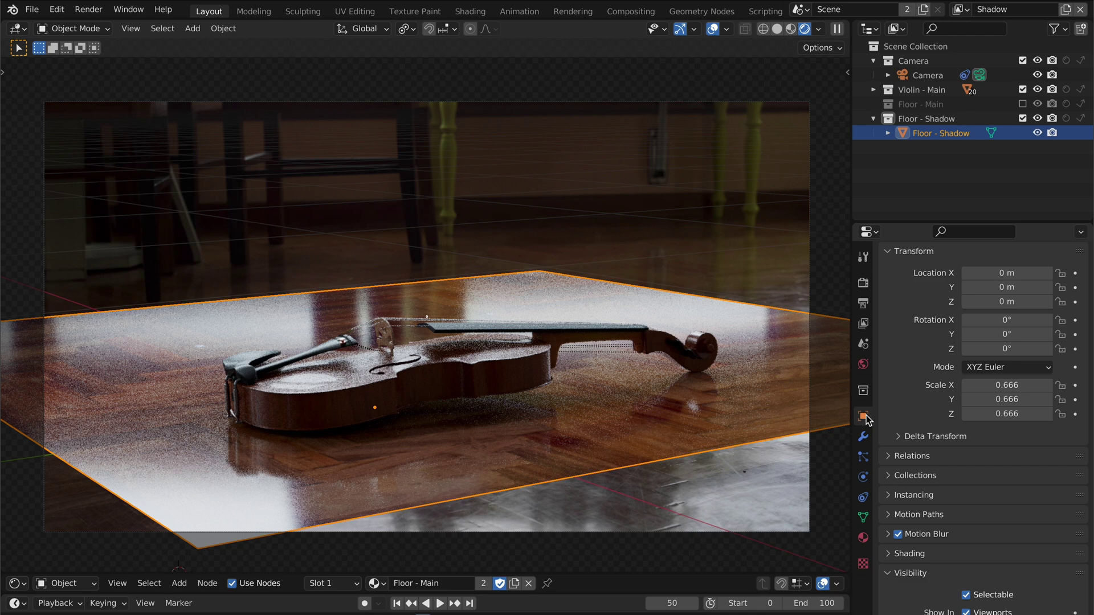
scroll(1034, 517, "down", 4)
scroll(1017, 504, "down", 3)
left_click(967, 459)
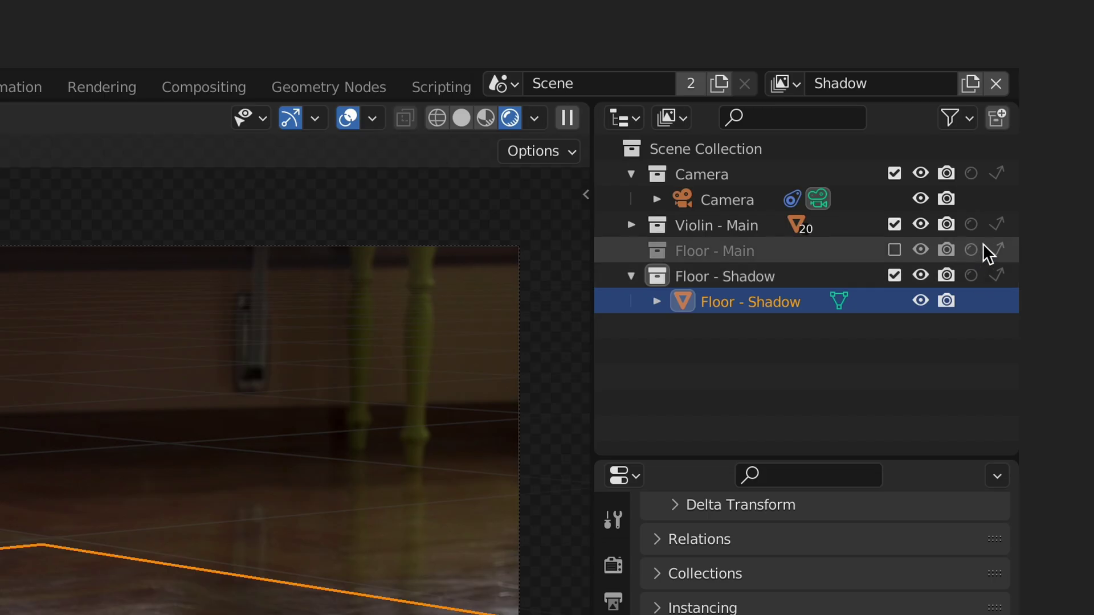
left_click(997, 225)
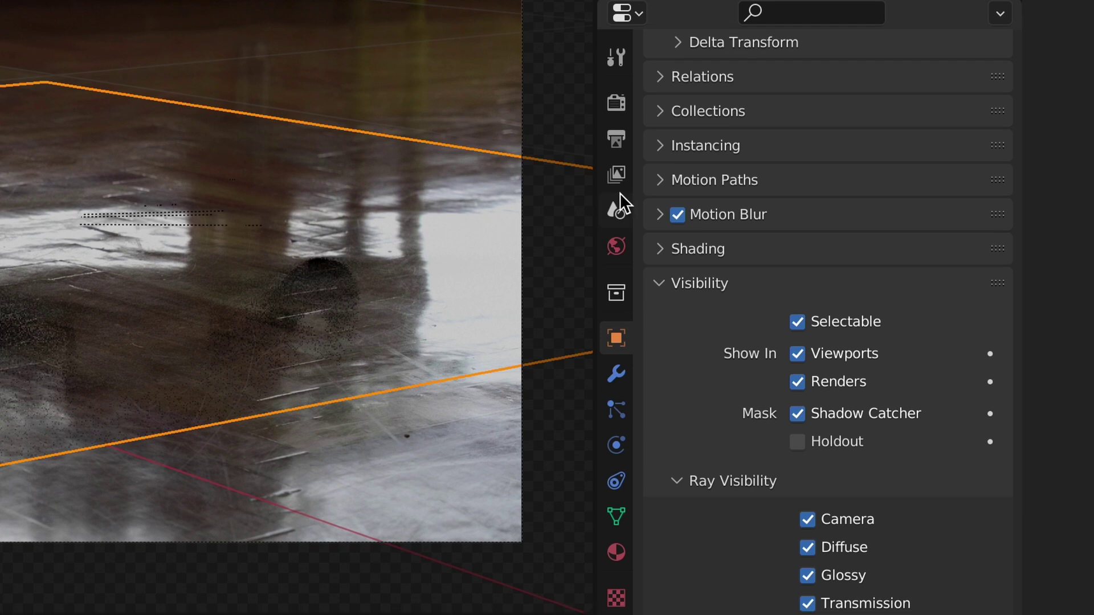
left_click(620, 174)
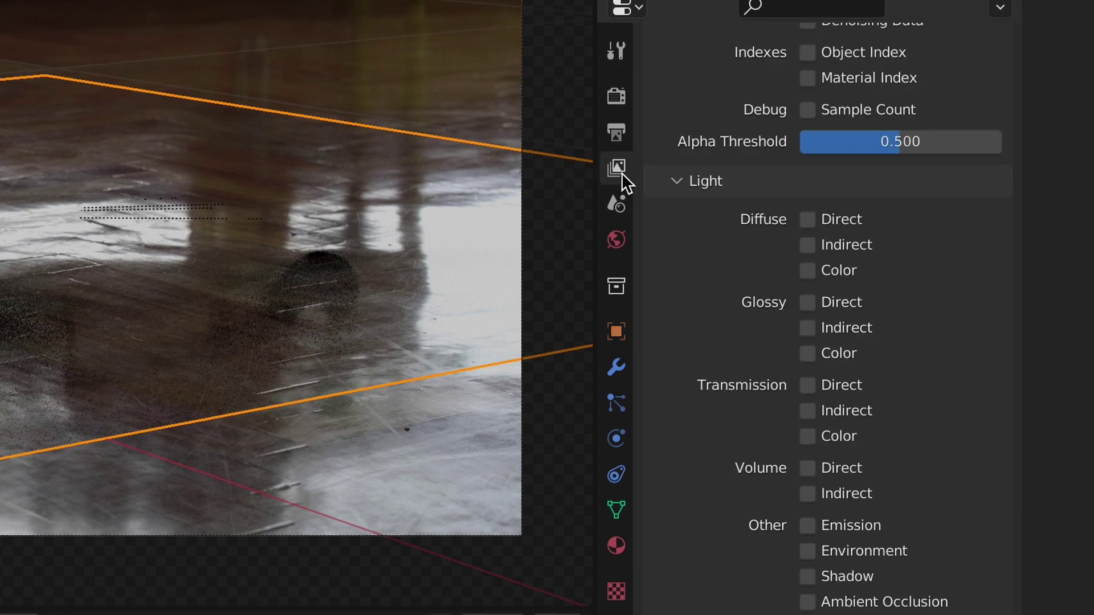
scroll(884, 410, "down", 5)
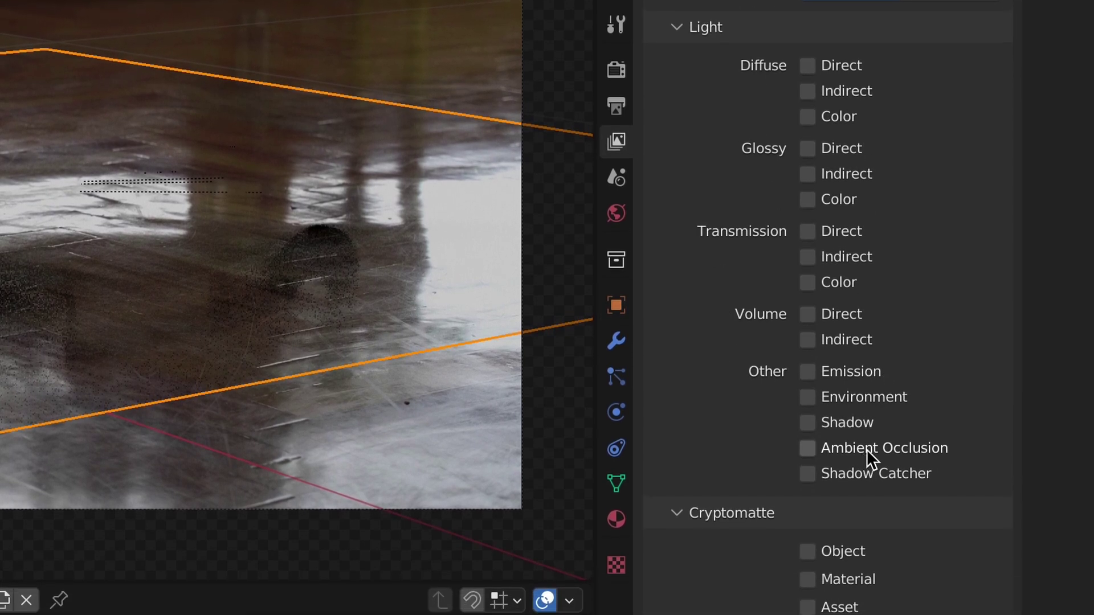
left_click(808, 468)
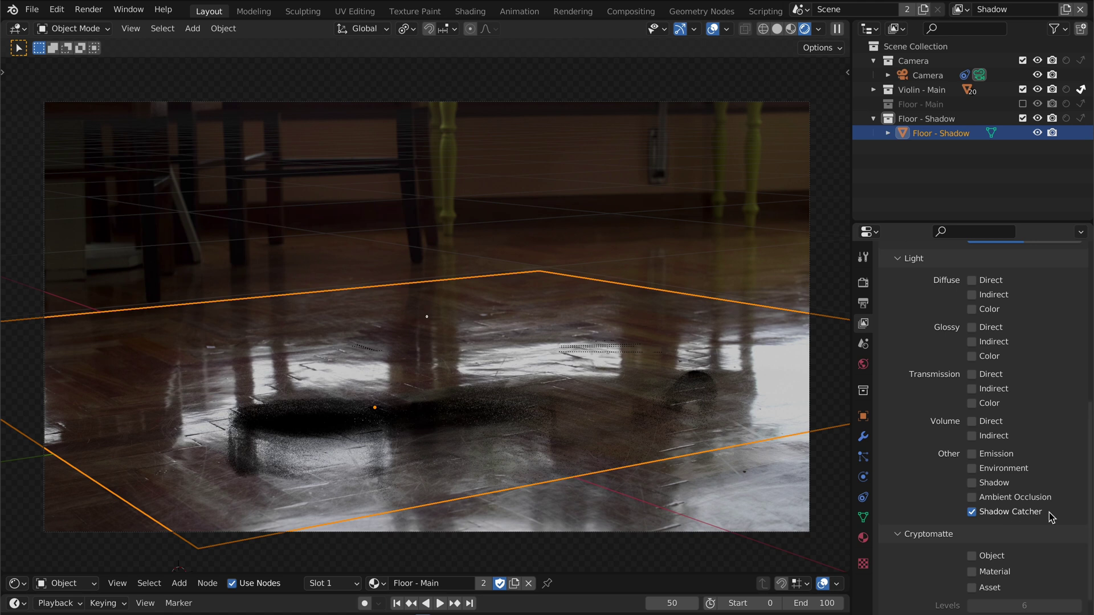
scroll(1051, 517, "up", 2)
left_click(668, 427)
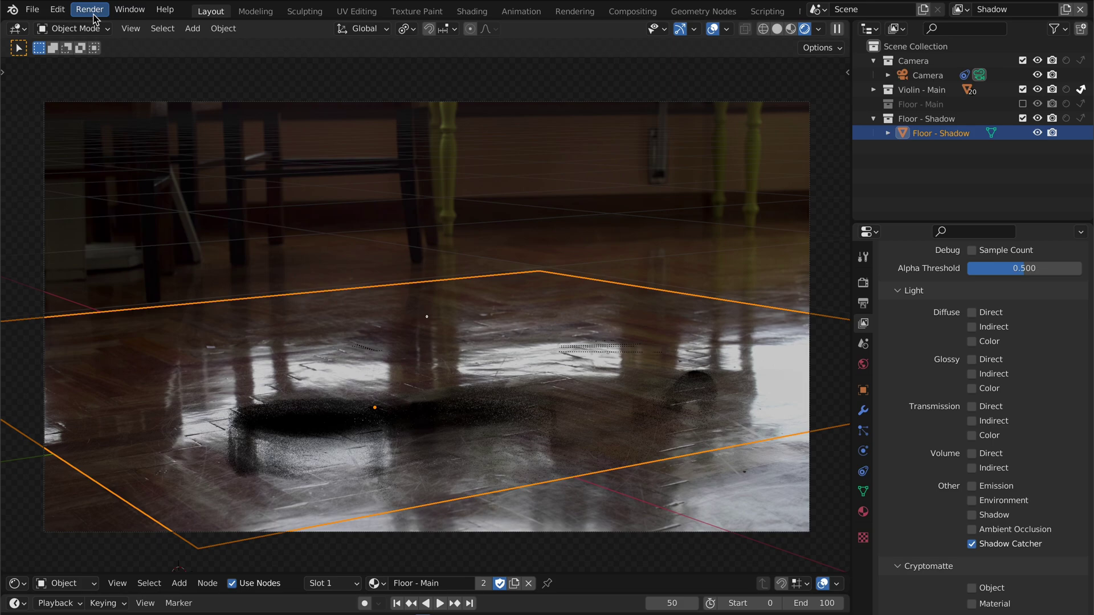
Render the current frame and show the Shadow layer in the Render Result.
left_click(179, 29)
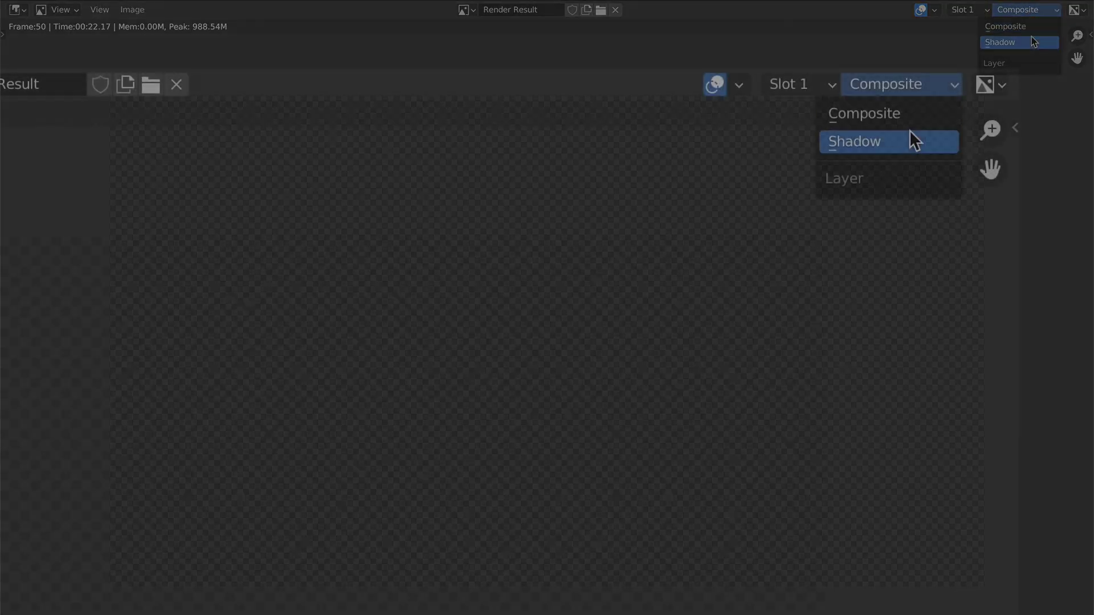
left_click(1032, 41)
left_click(1043, 10)
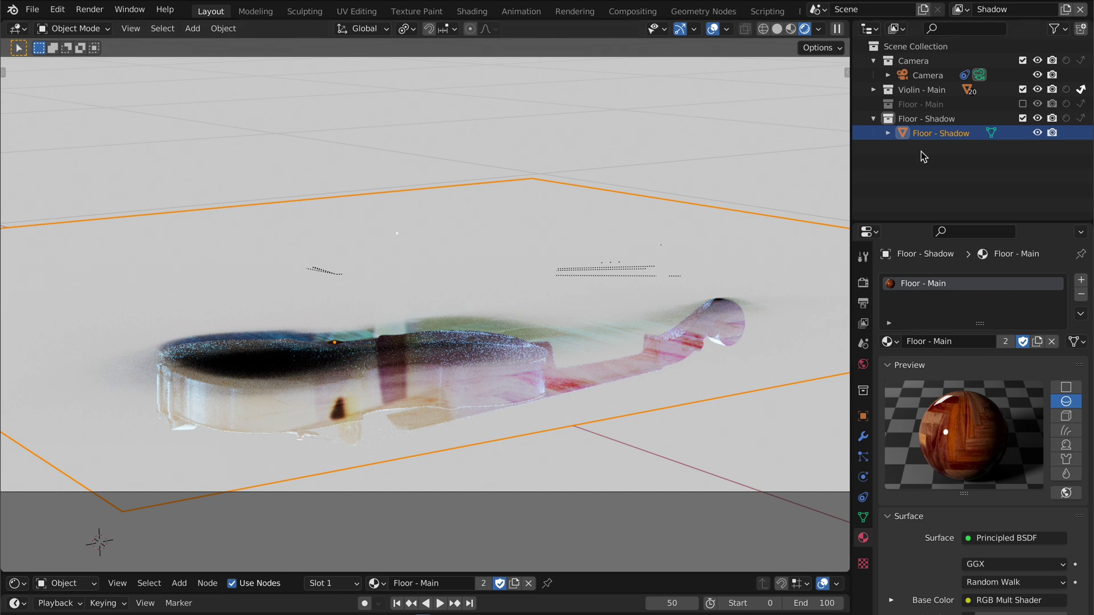
Copy the floor material as Floor - Shadow and add a NoReflection Ref view layer.
left_click(1037, 341)
double_click(1032, 284)
type("Floor - Shadow")
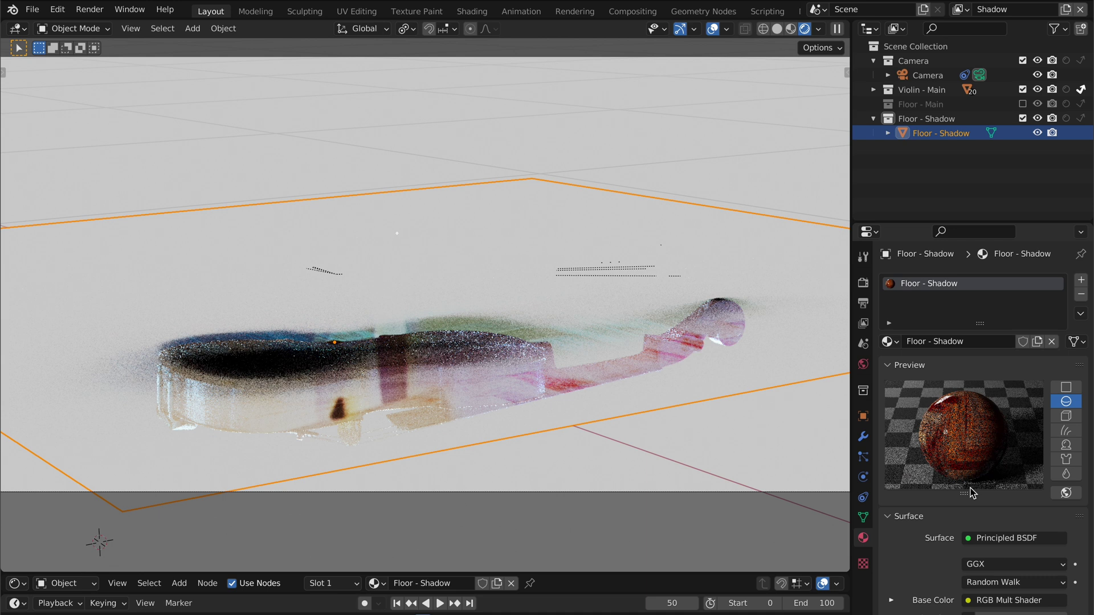
scroll(971, 492, "down", 8)
left_click_drag(1018, 503, 1068, 503)
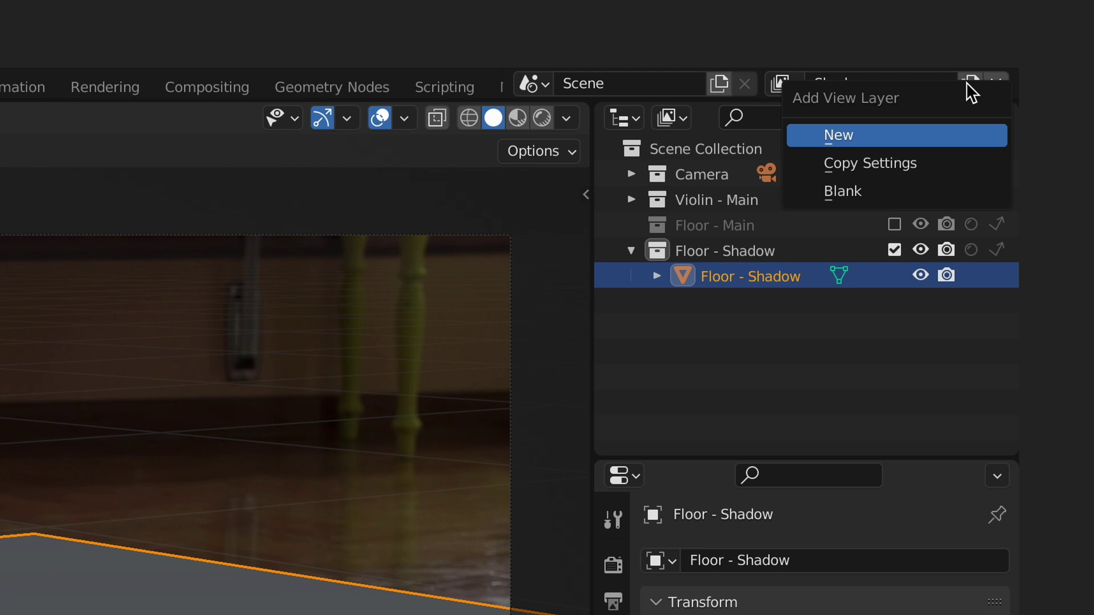
left_click(937, 121)
left_click(920, 85)
type("Ref")
key("Return")
left_click(894, 275)
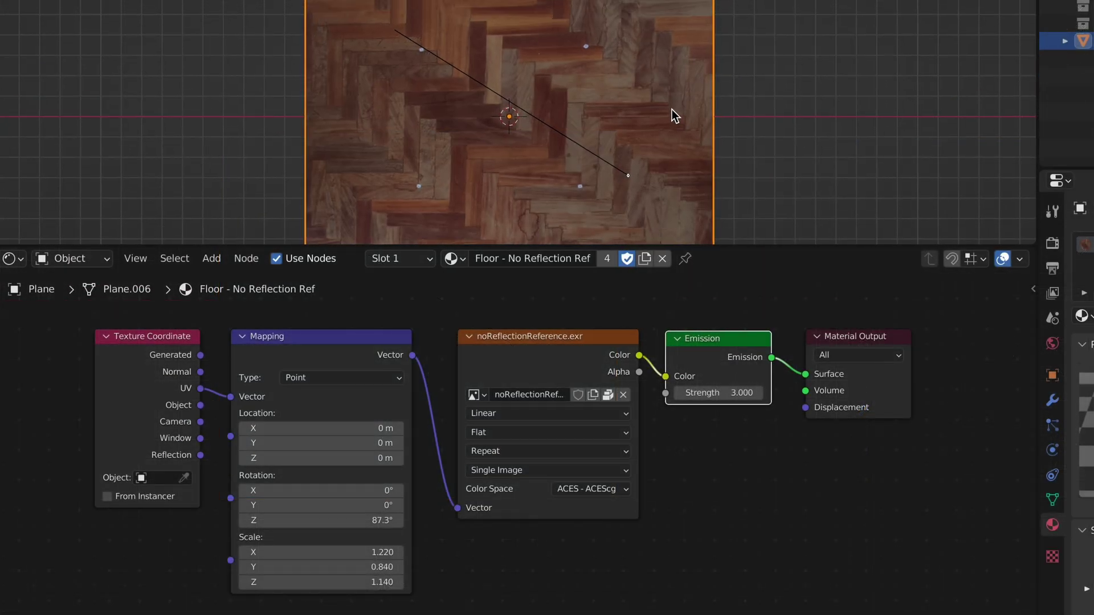
Add crossing edge loops to the plane and select the vertex where they meet.
key("Tab")
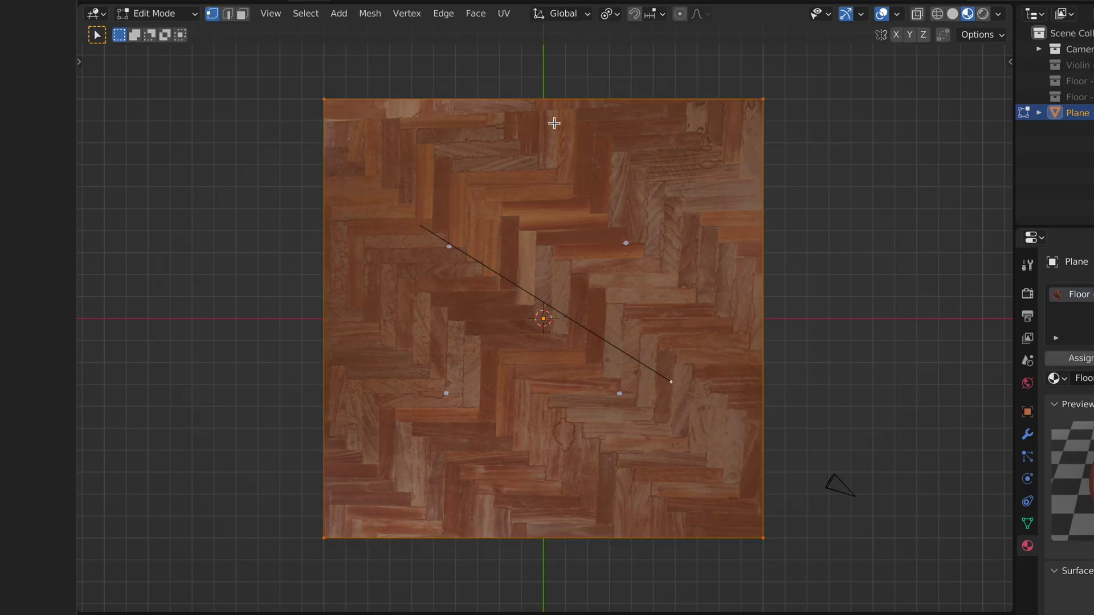
key("ctrl+r")
left_click(551, 122)
left_click(618, 133)
left_click(342, 317)
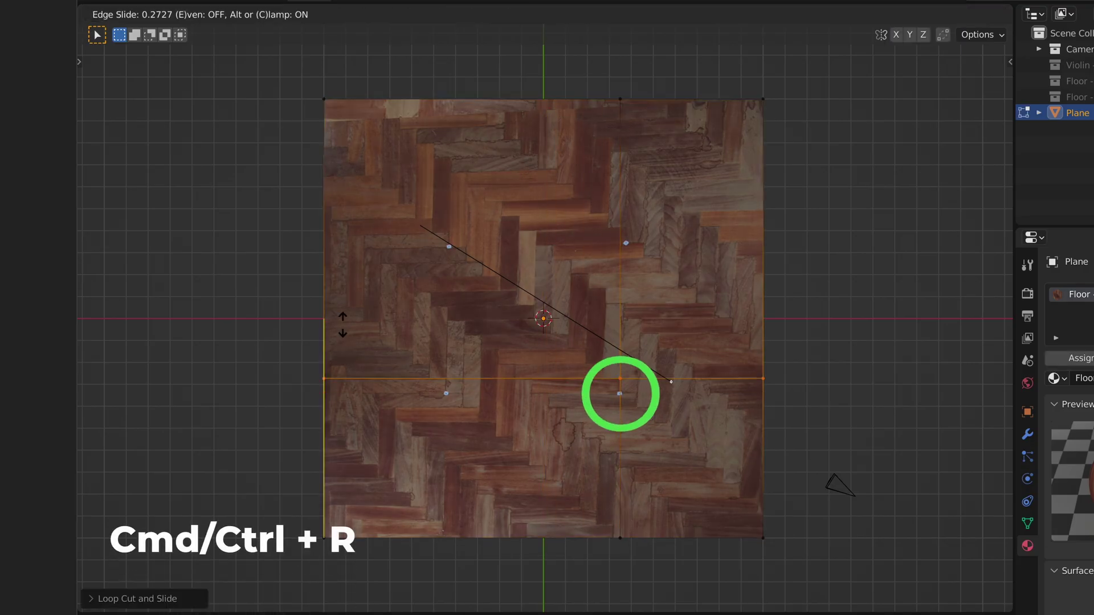
left_click(351, 346)
left_click(442, 391)
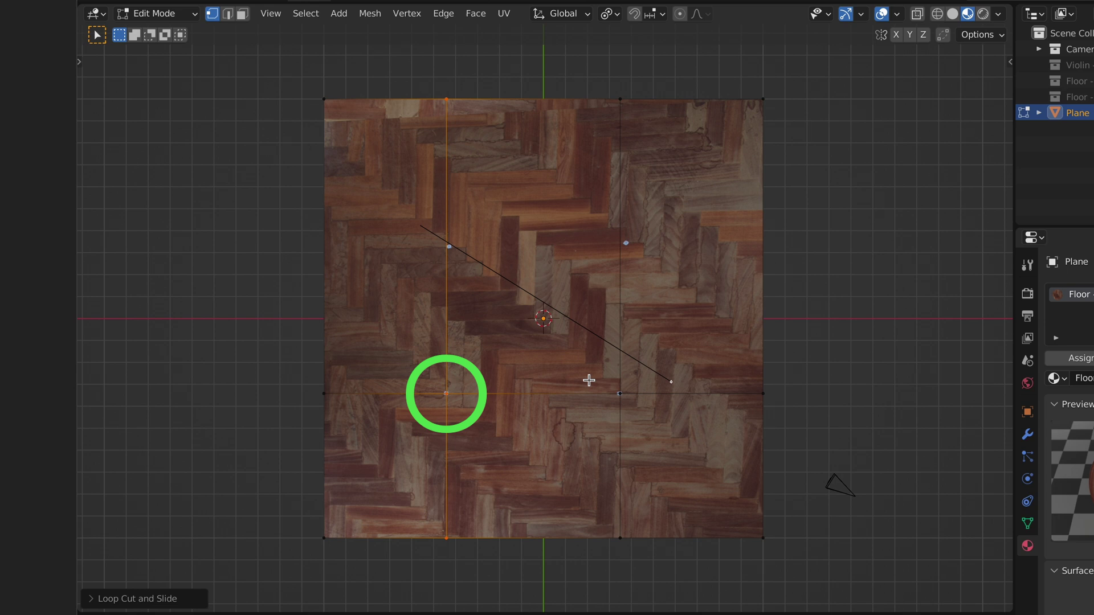
left_click(617, 390)
Snap the 3D cursor to that vertex and set the plane's origin there.
key("shift+s")
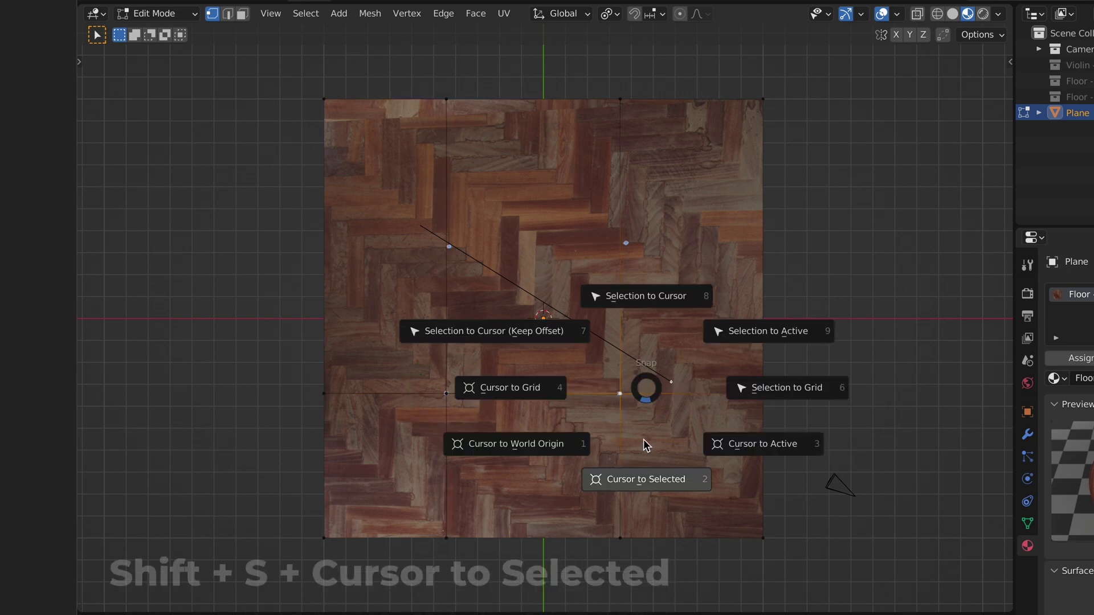
left_click(644, 454)
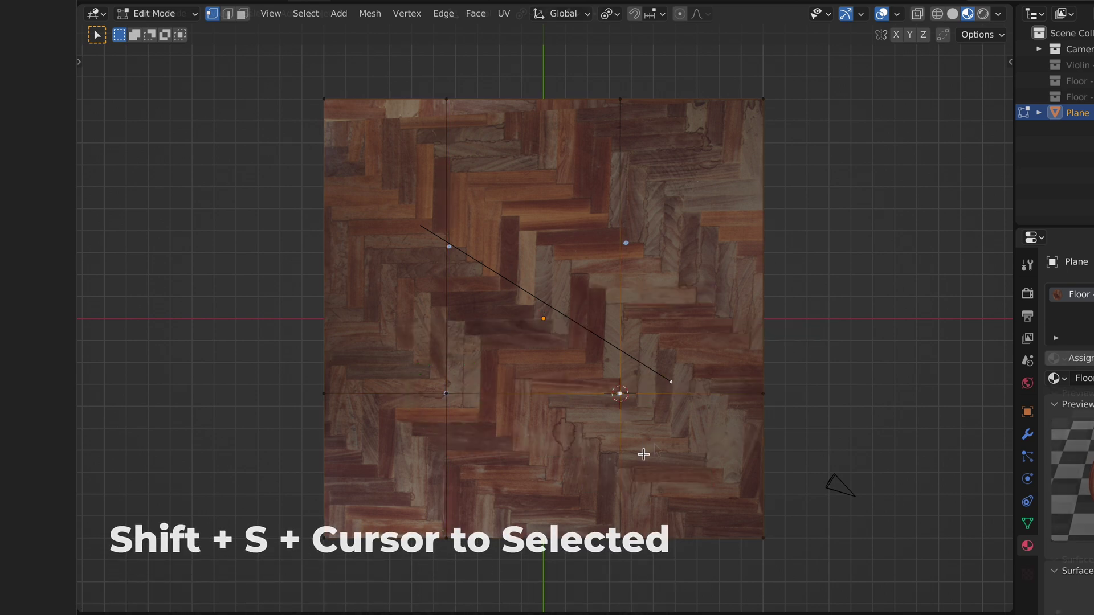
key("Tab")
left_click(325, 12)
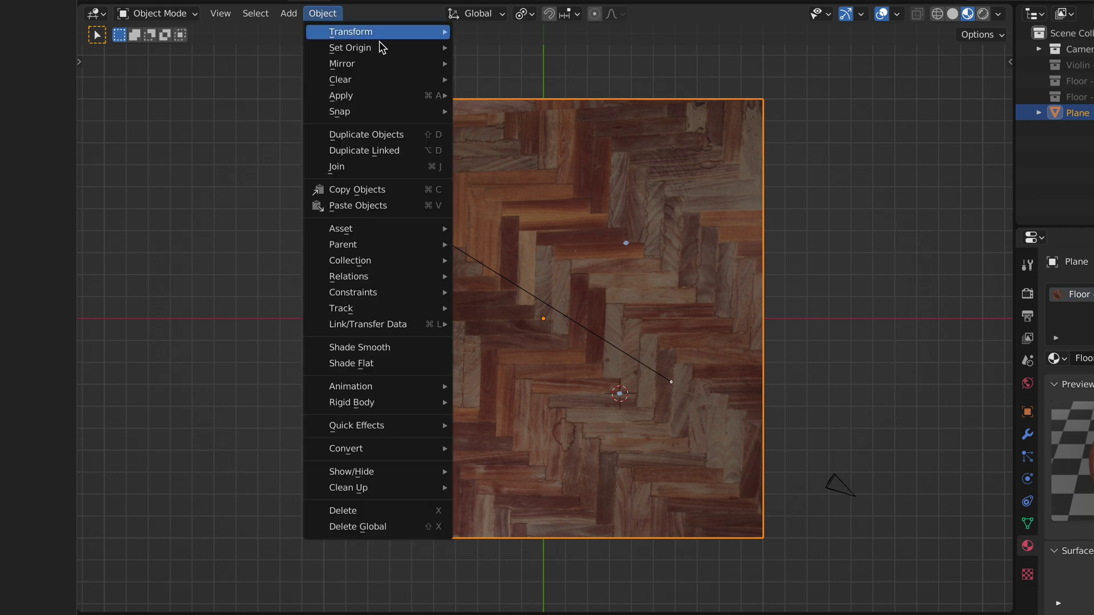
mouse_move(351, 49)
left_click(537, 86)
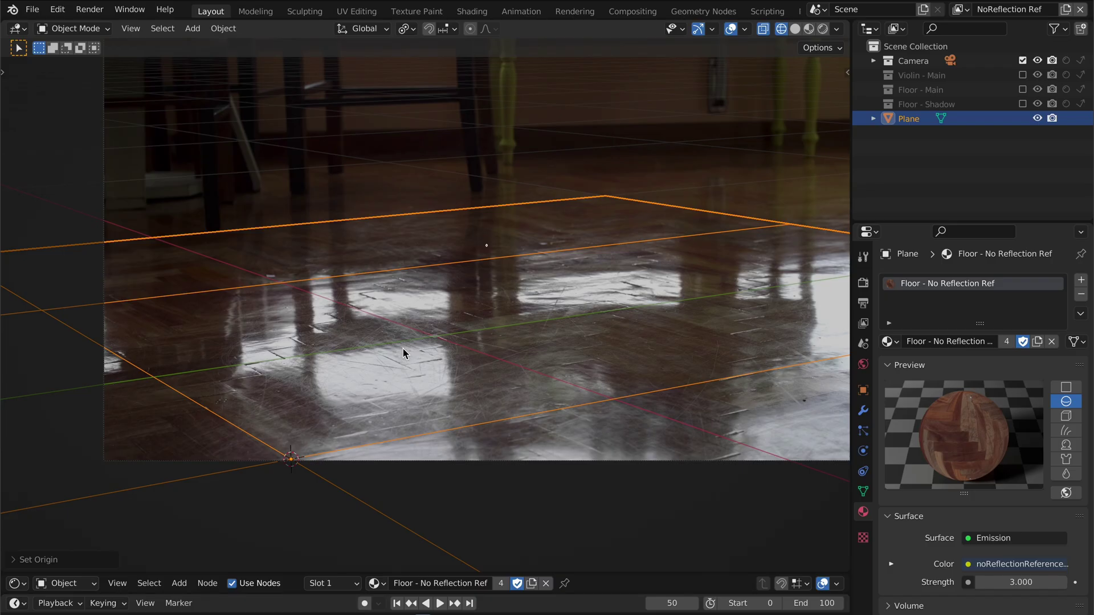
Move the plane along X and Y and rotate it to match the footage floor.
key("g")
key("x")
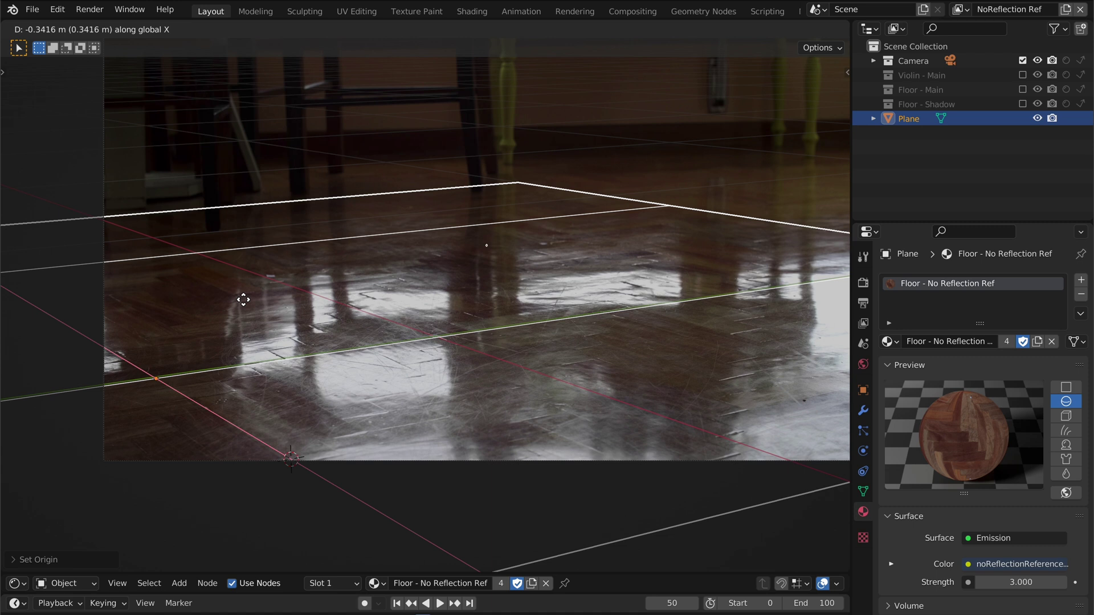
left_click(339, 381)
key("g")
key("Escape")
key("g")
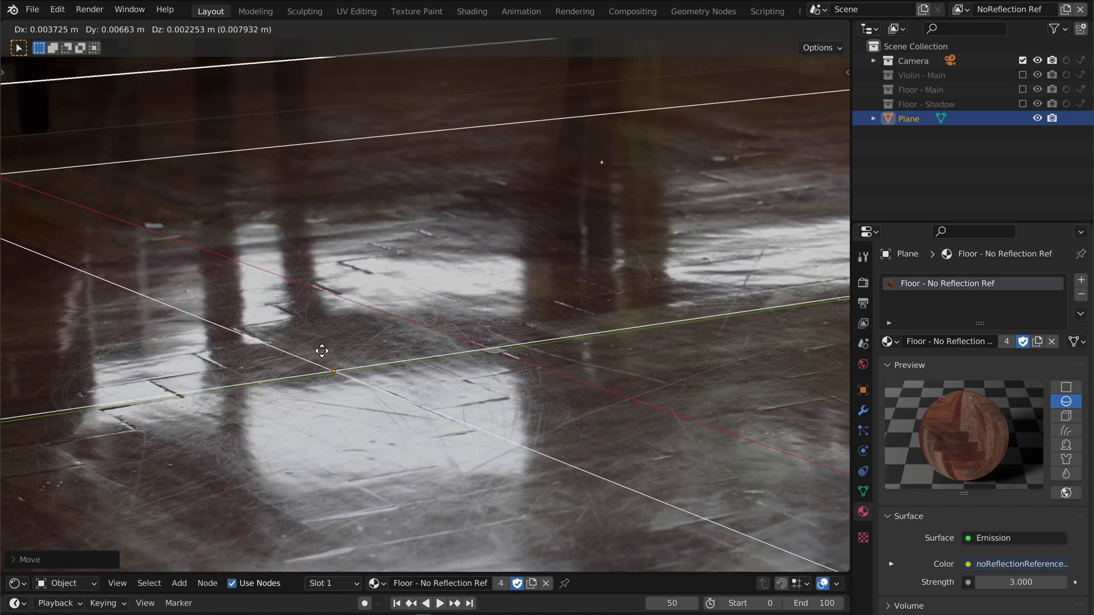
key("y")
left_click(461, 325)
key("r")
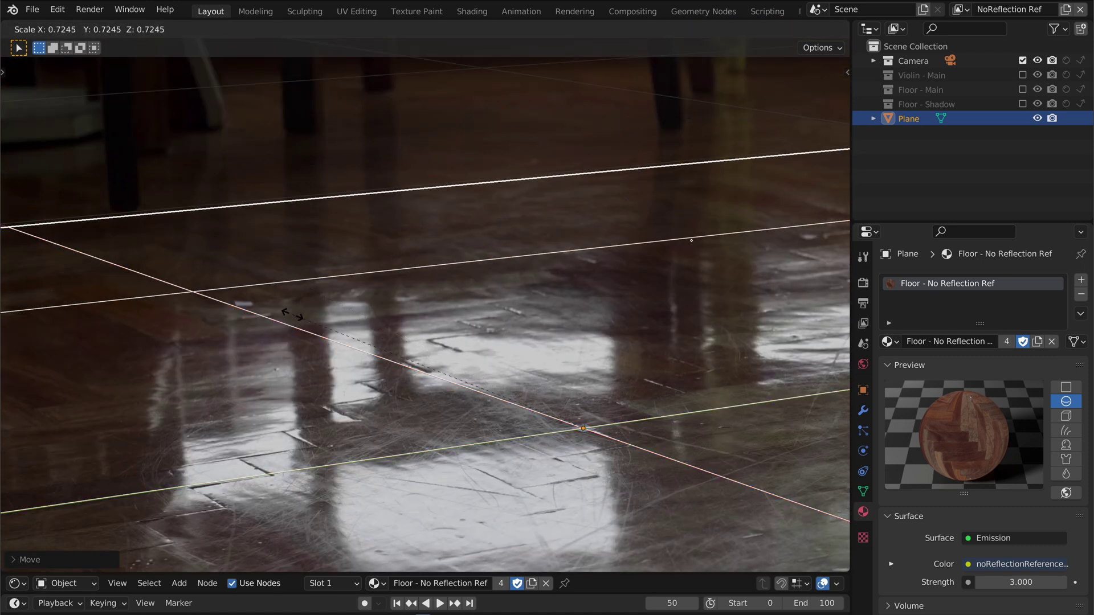
left_click(282, 305)
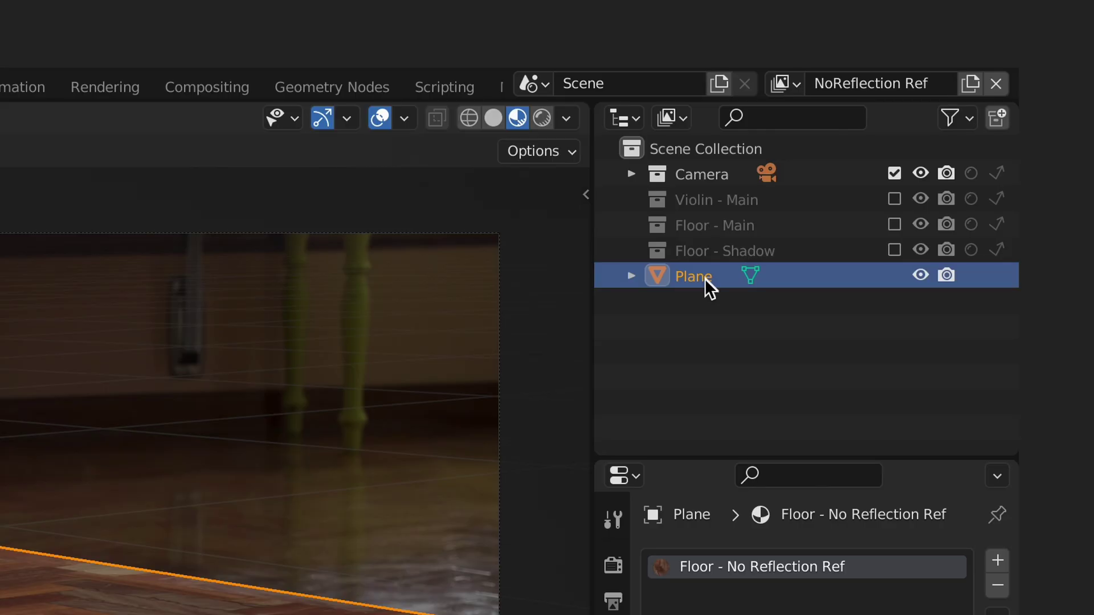
right_click(923, 120)
Put the plane in a new collection named Floor - No Reflection Ref.
left_click(739, 389)
double_click(725, 299)
type("Floor - No Reflection Ref")
key("Return")
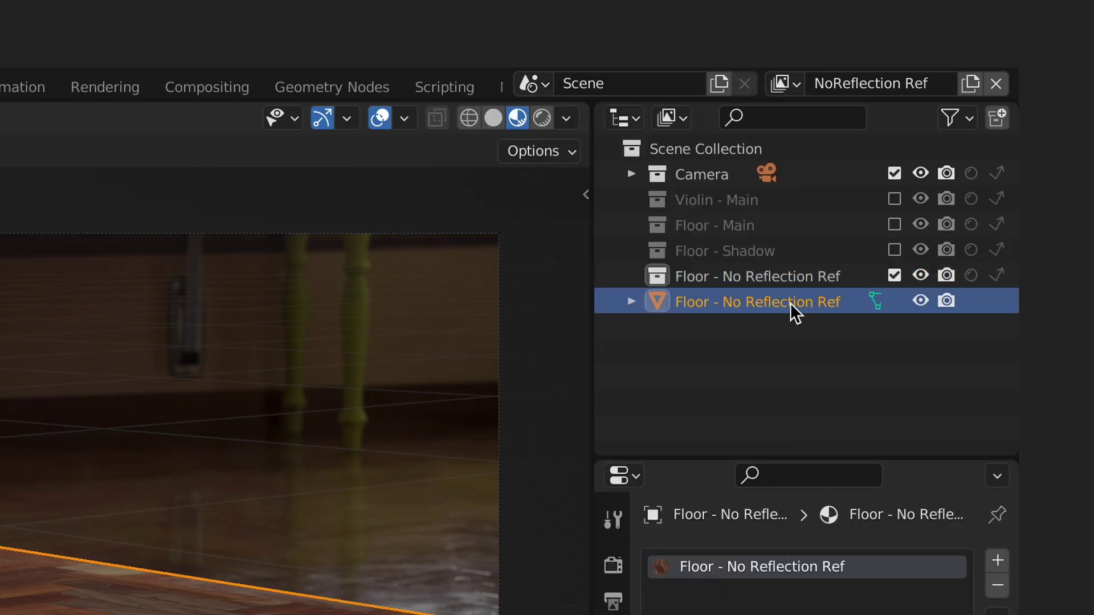
left_click(864, 345)
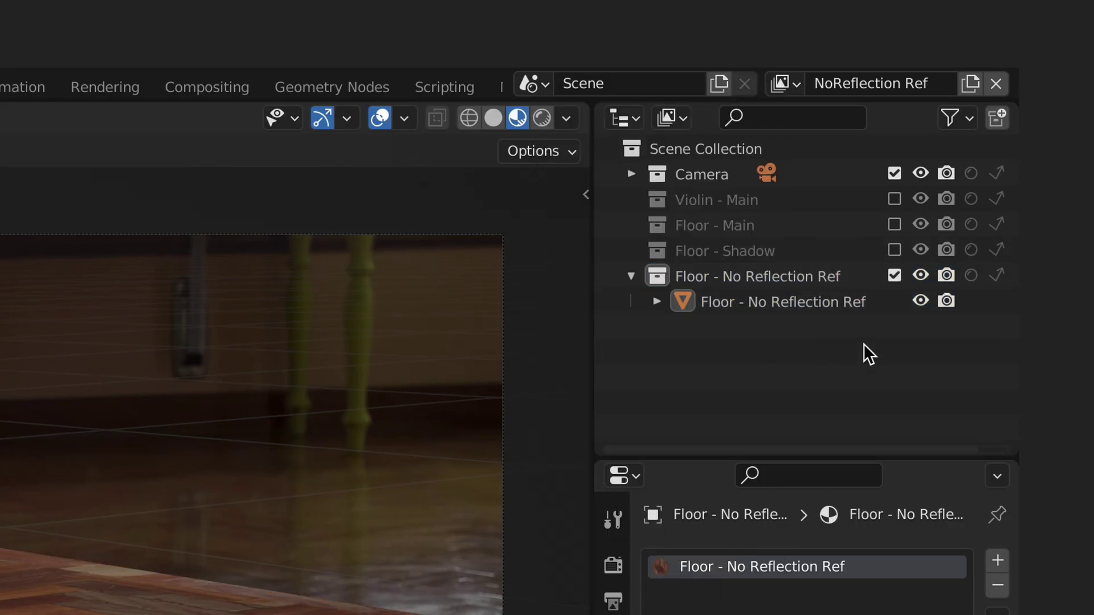
Add a Reflection Matte view layer with the floor collections excluded.
left_click(969, 83)
left_click(957, 133)
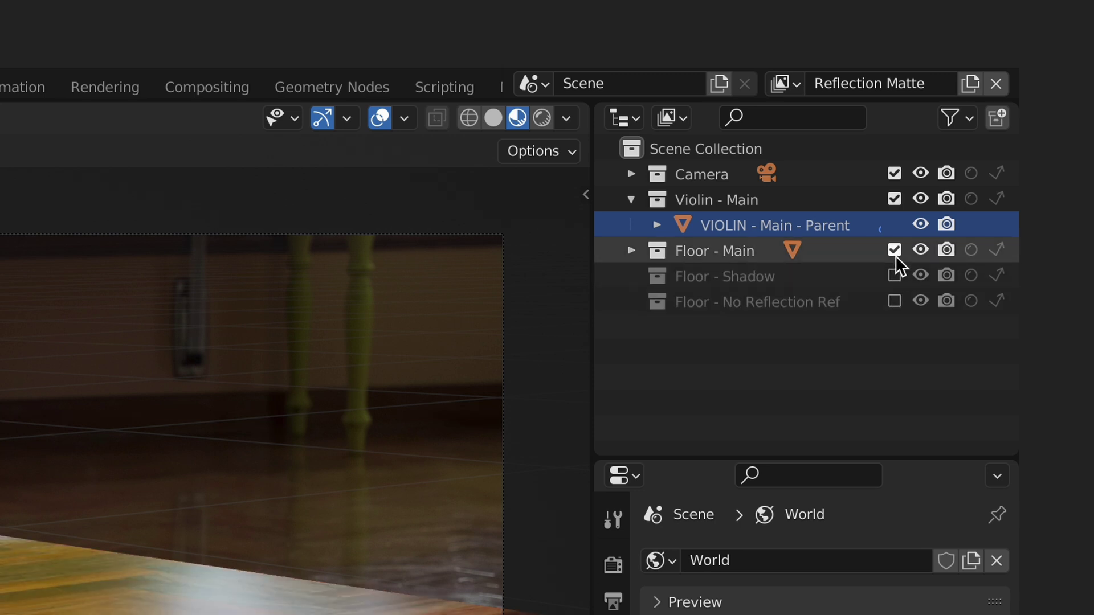
left_click(894, 250)
Duplicate Violin - Main as Violin - Emission, naming its violin VIOLIN - Emission - Parent.
left_click(755, 205)
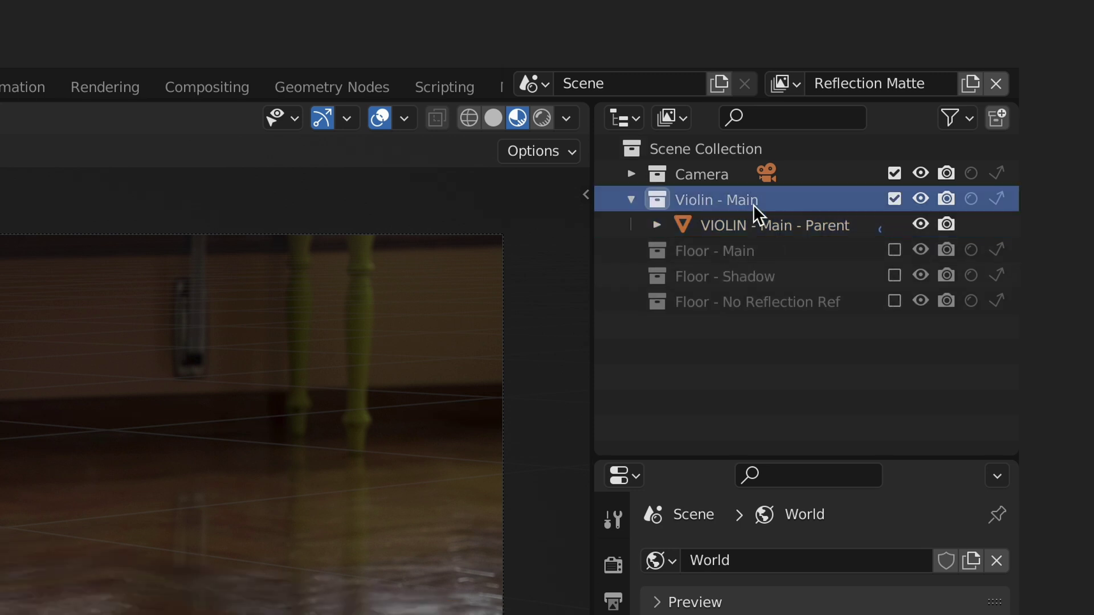
right_click(753, 204)
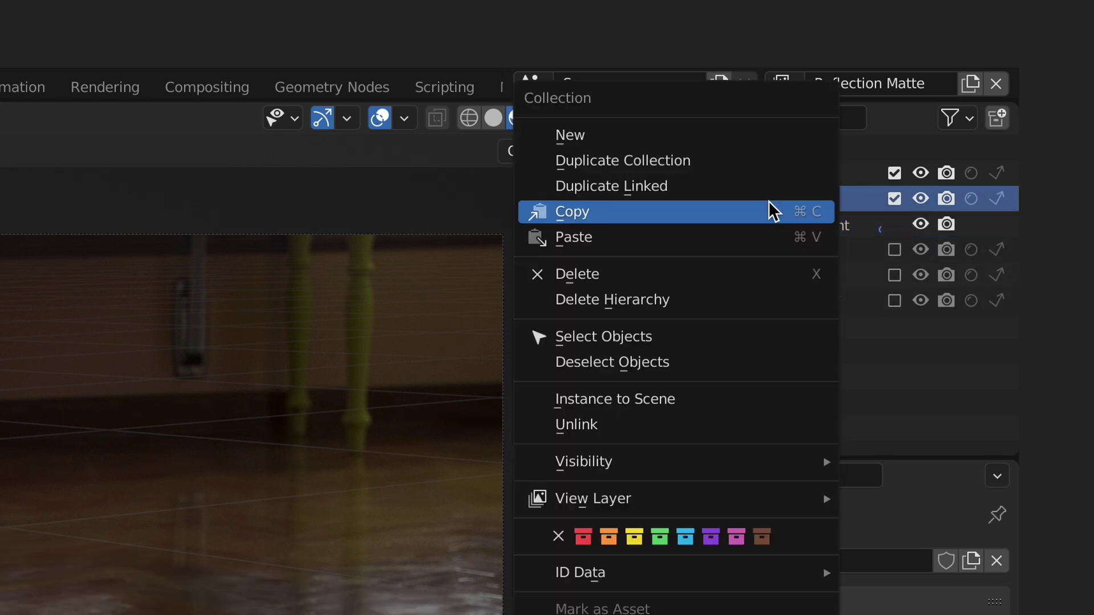
left_click(770, 159)
double_click(752, 250)
type("Violin - Emission")
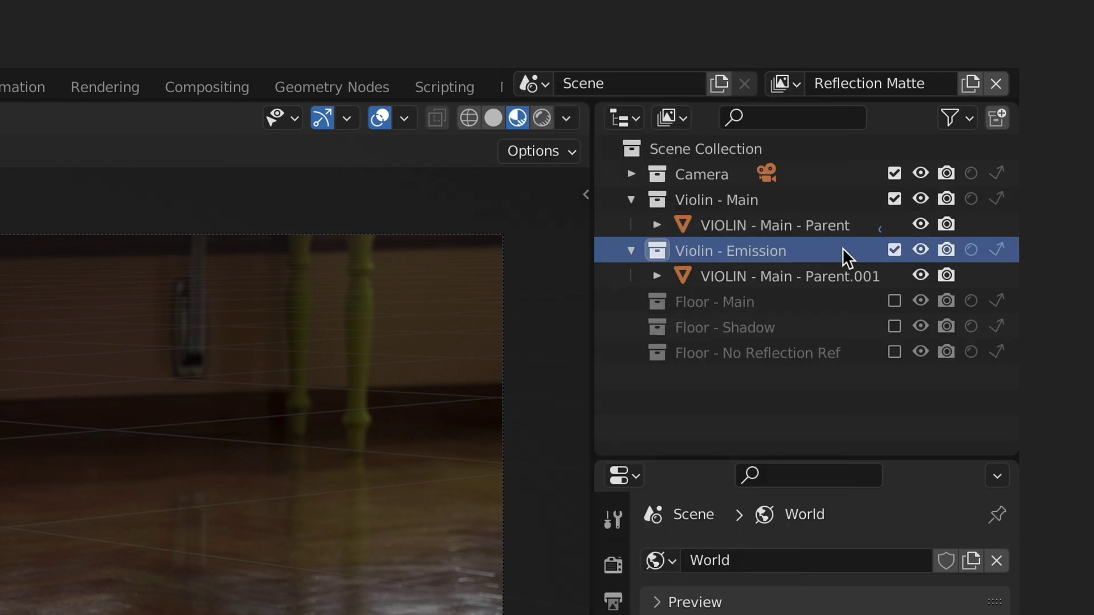
key("Return")
double_click(786, 276)
type("VIOLIN - Emission - Parent")
key("Return")
Parent the emission violin to VIOLIN - Main - Parent.
left_click(928, 89, "ctrl")
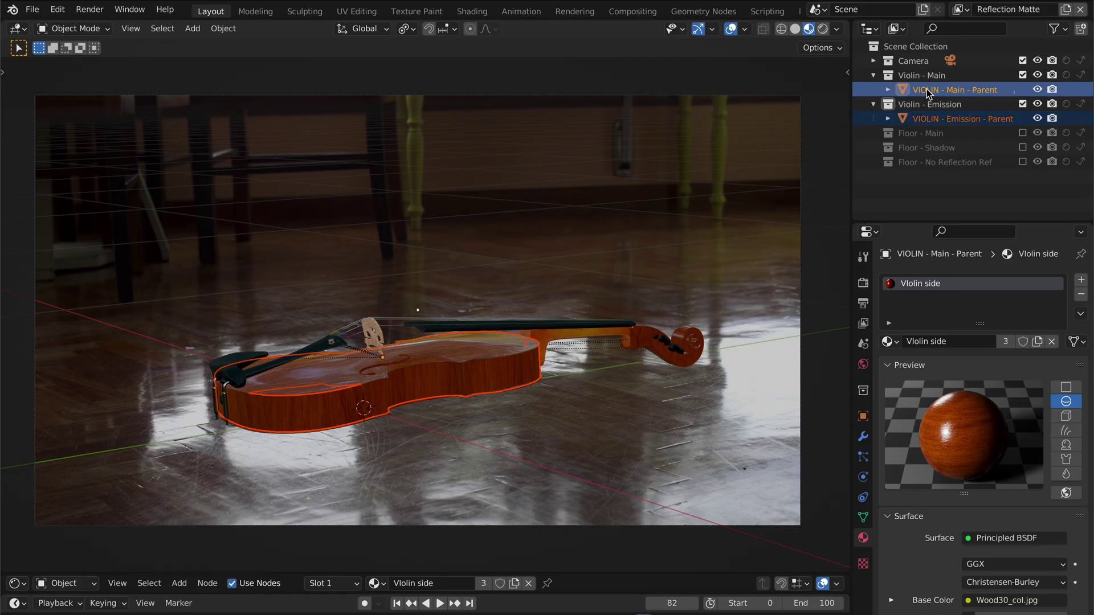
key("ctrl+p")
left_click(599, 255)
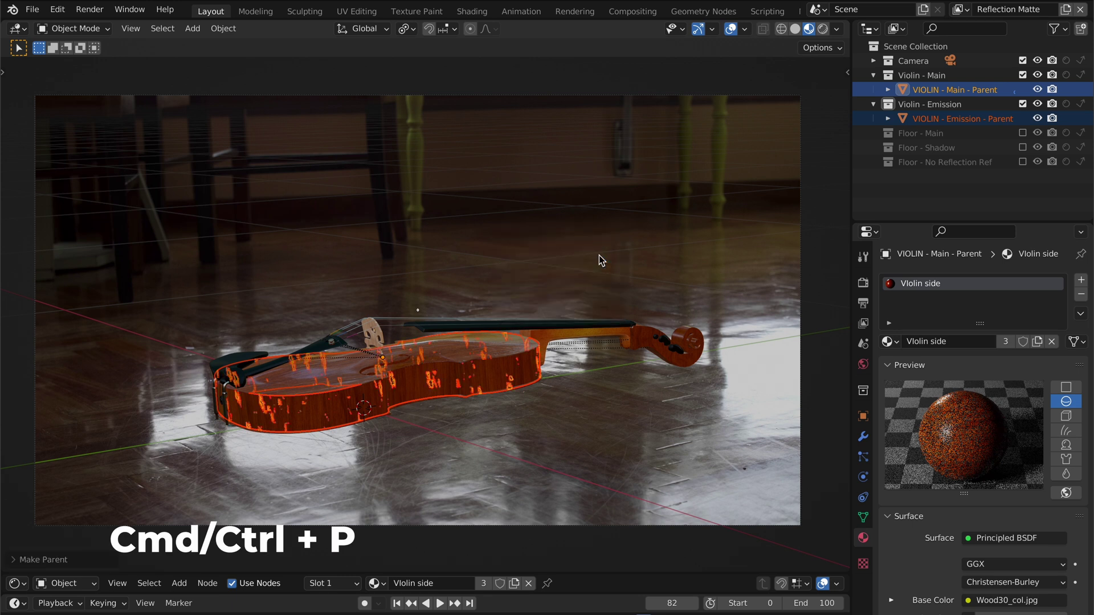
Exclude the main violin collection and give VIOLIN - Emission - Parent a new Emission-shader material named Emission.
left_click(1023, 75)
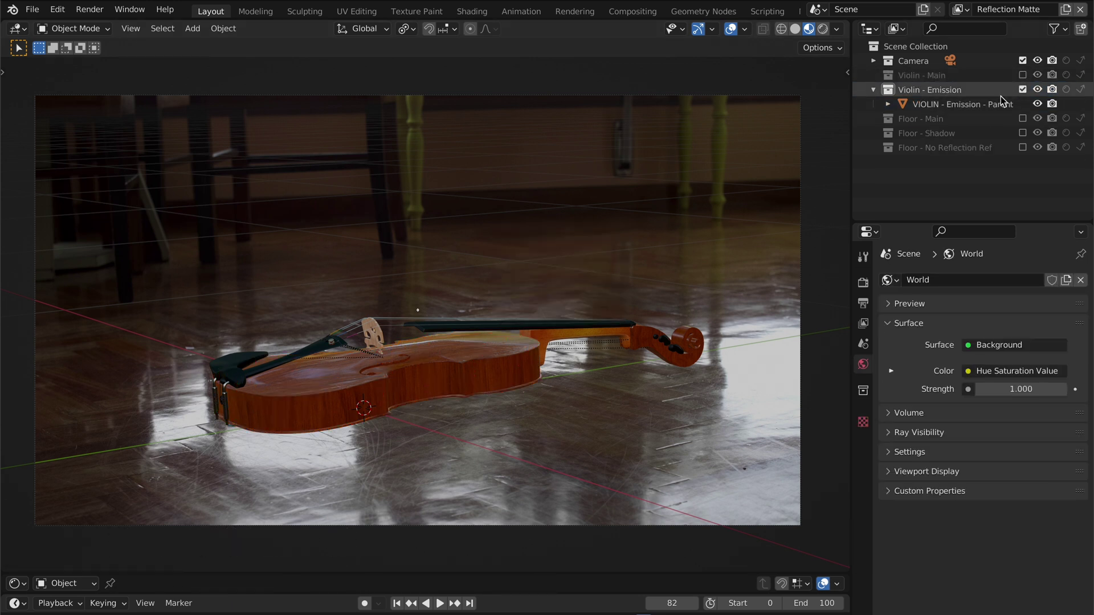
left_click(998, 104)
left_click(1051, 341)
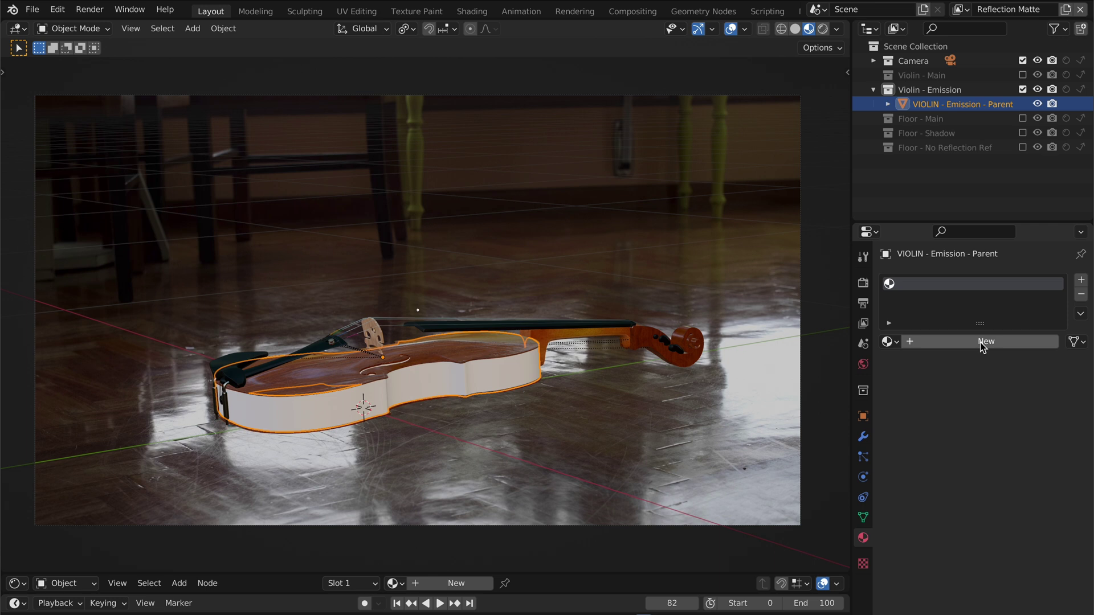
left_click(985, 342)
double_click(956, 341)
type("Emission")
key("Return")
scroll(956, 346, "down", 3)
left_click(1014, 480)
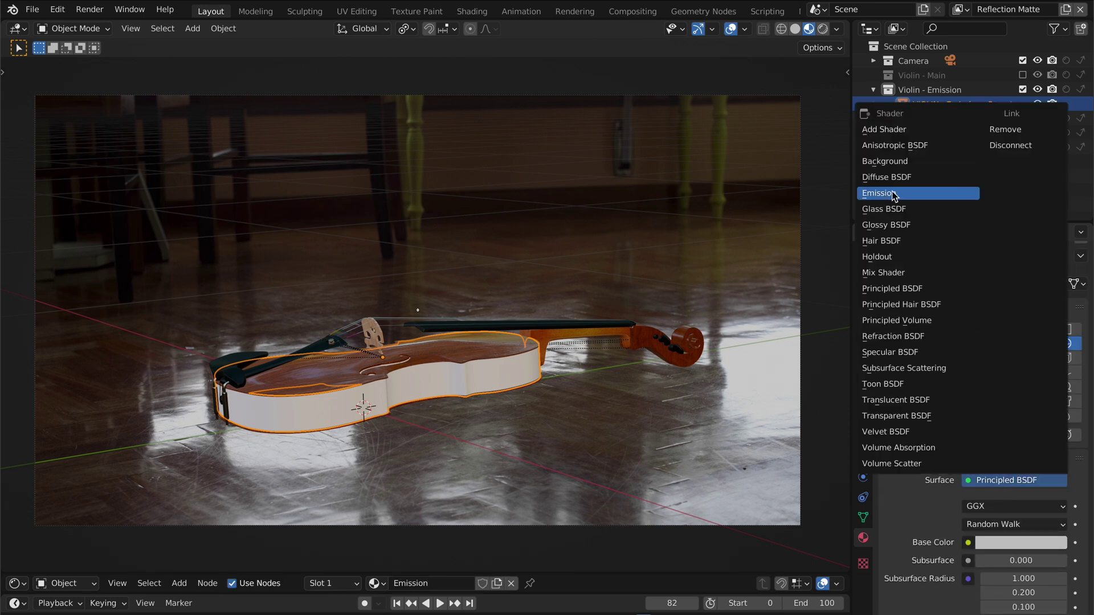
left_click(915, 195)
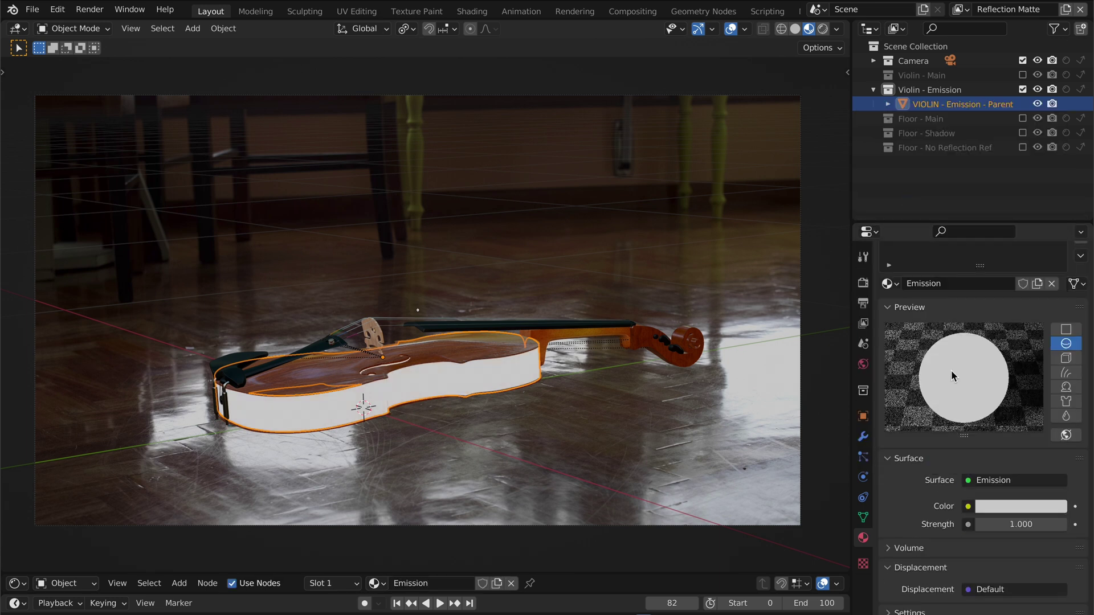
Select the whole violin hierarchy and link the Emission material to all its parts.
right_click(1002, 104)
left_click(992, 125)
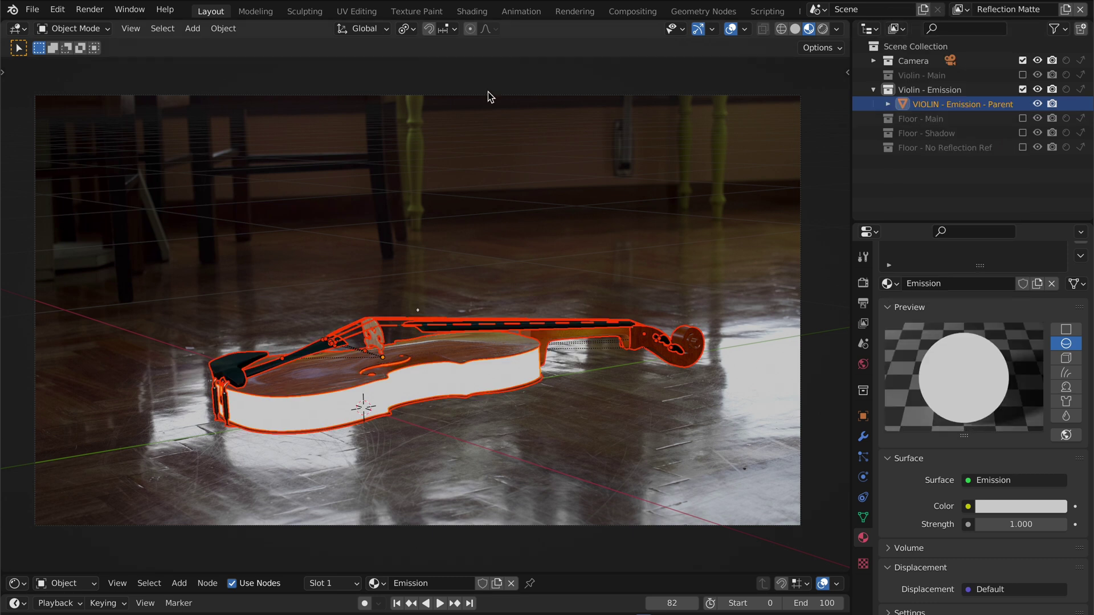
left_click(228, 31)
mouse_move(265, 311)
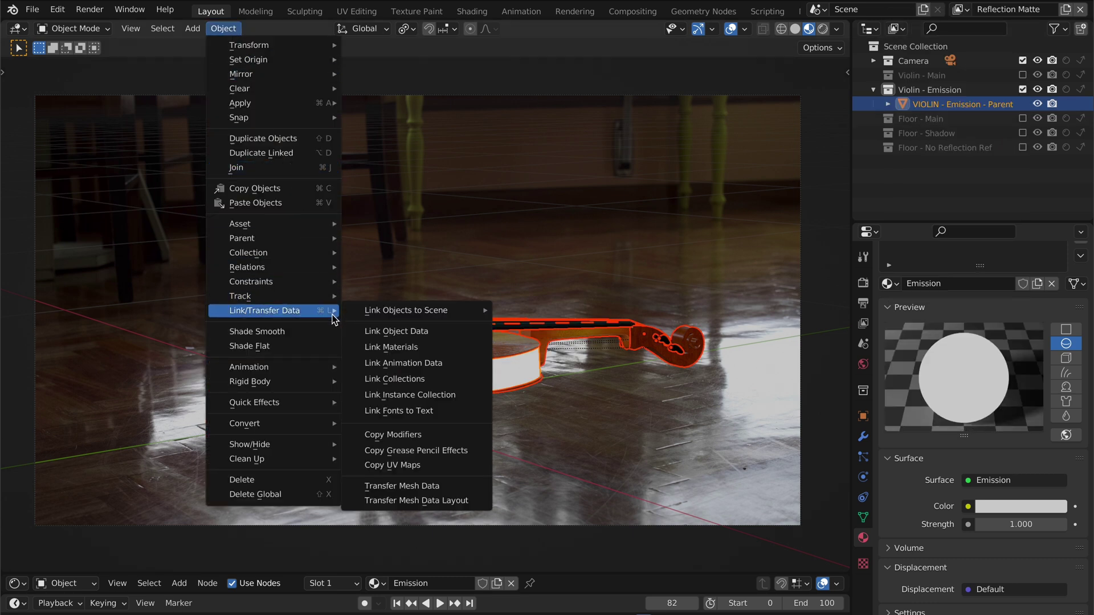
left_click(457, 355)
left_click(643, 440)
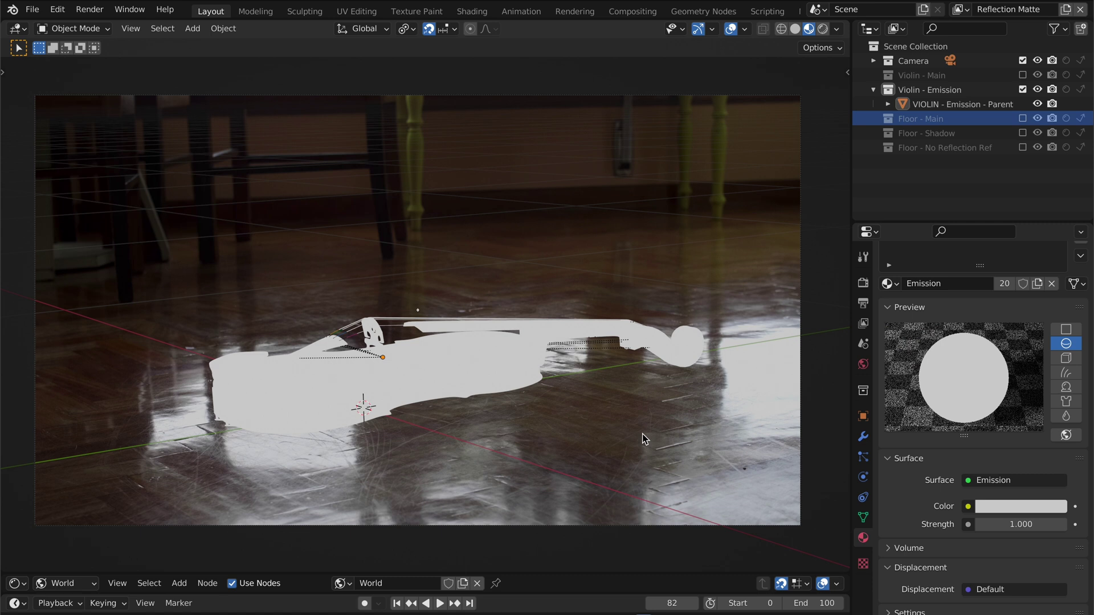
Duplicate the Floor - Main collection and rename the copy Floor - Reflection Matte.
right_click(980, 120)
left_click(980, 123)
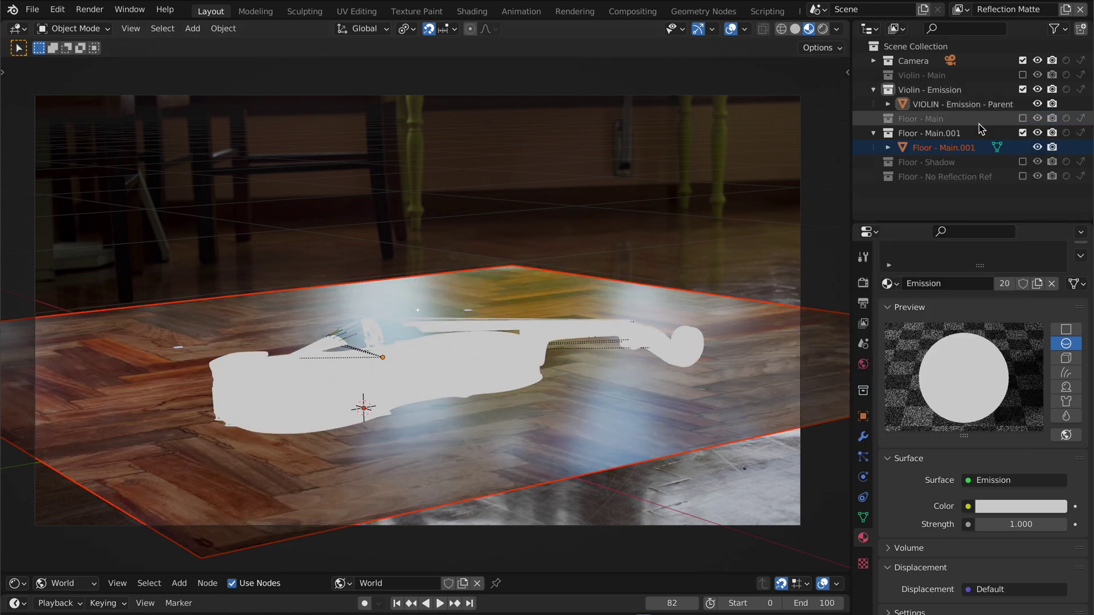
double_click(934, 133)
key("Return")
double_click(943, 147)
type("Floor - Reflection Matte")
key("Return")
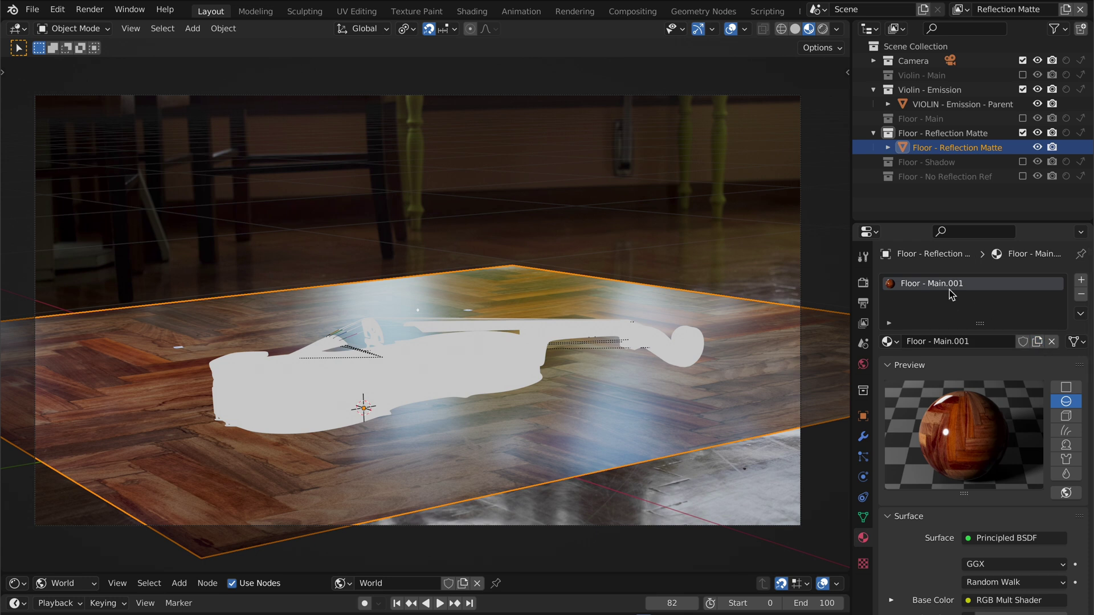
scroll(1002, 476, "down", 3)
scroll(1002, 428, "down", 2)
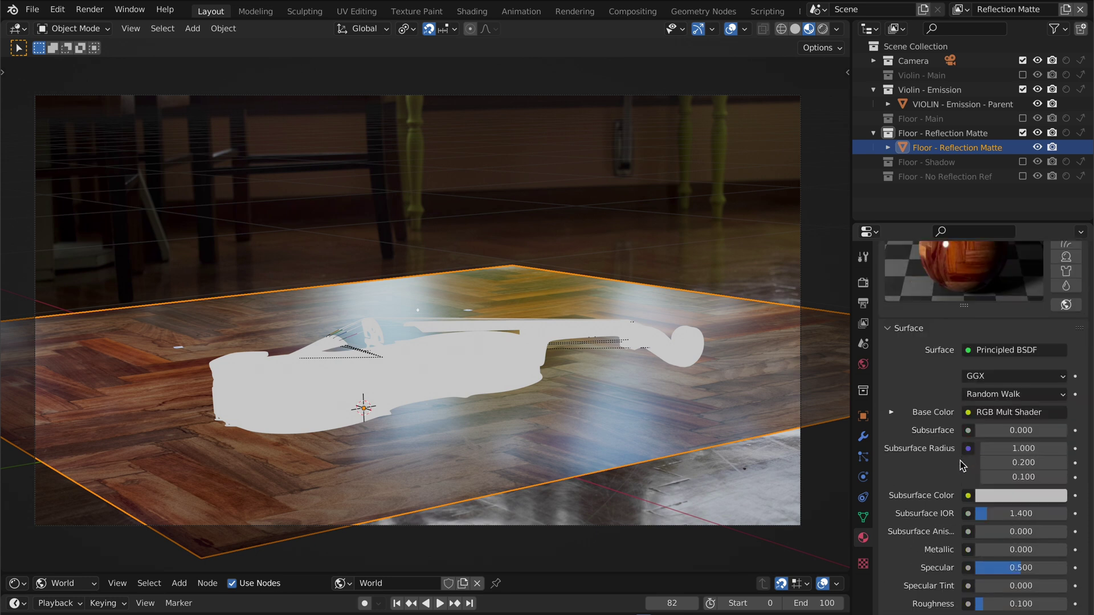
scroll(1003, 376, "down", 3)
Disconnect the floor's base colour texture, set it to white, and unlink the world background.
left_click(1002, 340)
left_click(926, 390)
left_click(1018, 340)
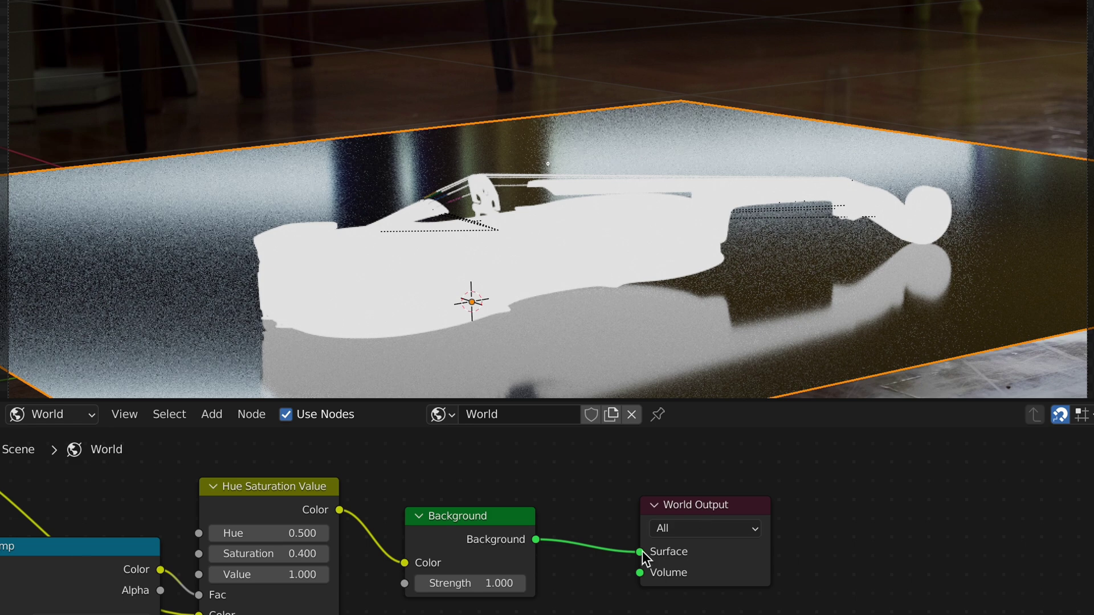
left_click_drag(641, 552, 618, 554)
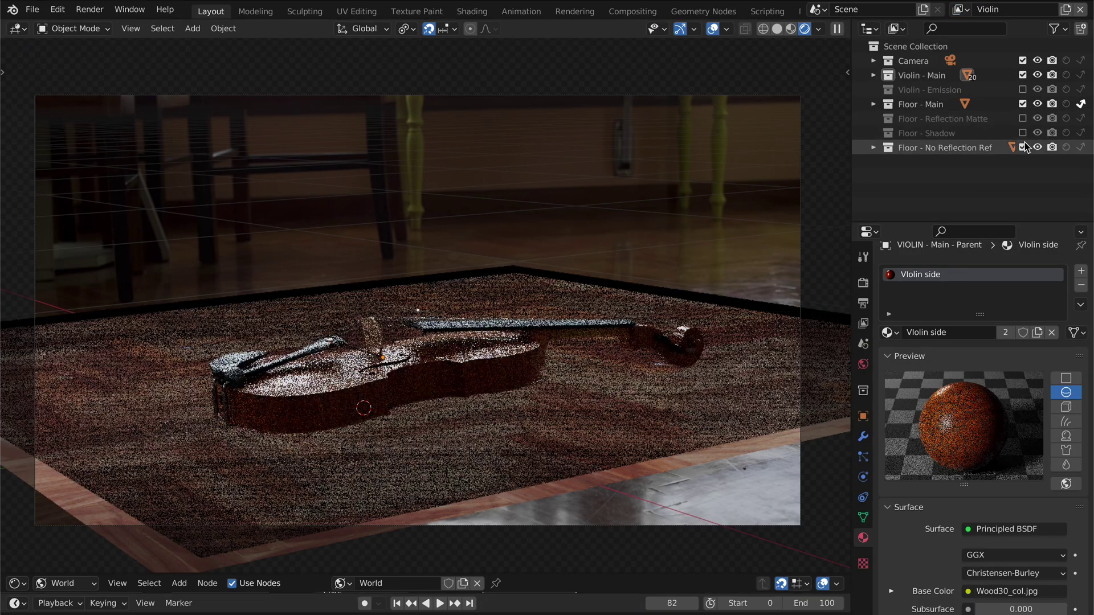
Switch to Reflection, toggle Floor - Reflection Matte, then cycle through Shadow, No Reflection Ref and Reflection Matte.
left_click(961, 9)
left_click(867, 42)
left_click(1023, 118)
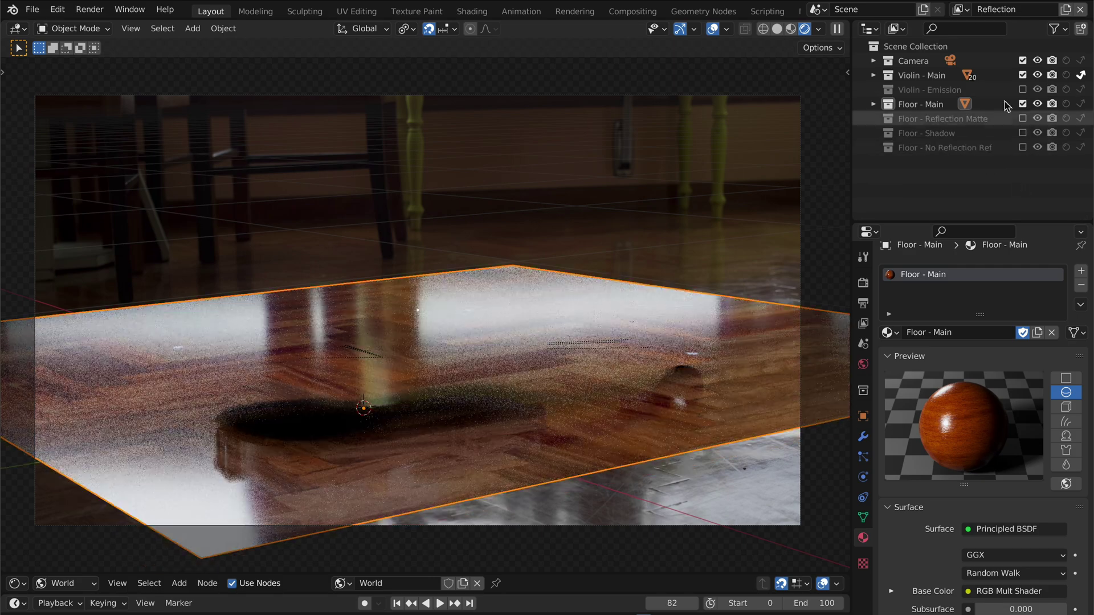
left_click(961, 8)
left_click(855, 53)
left_click(961, 9)
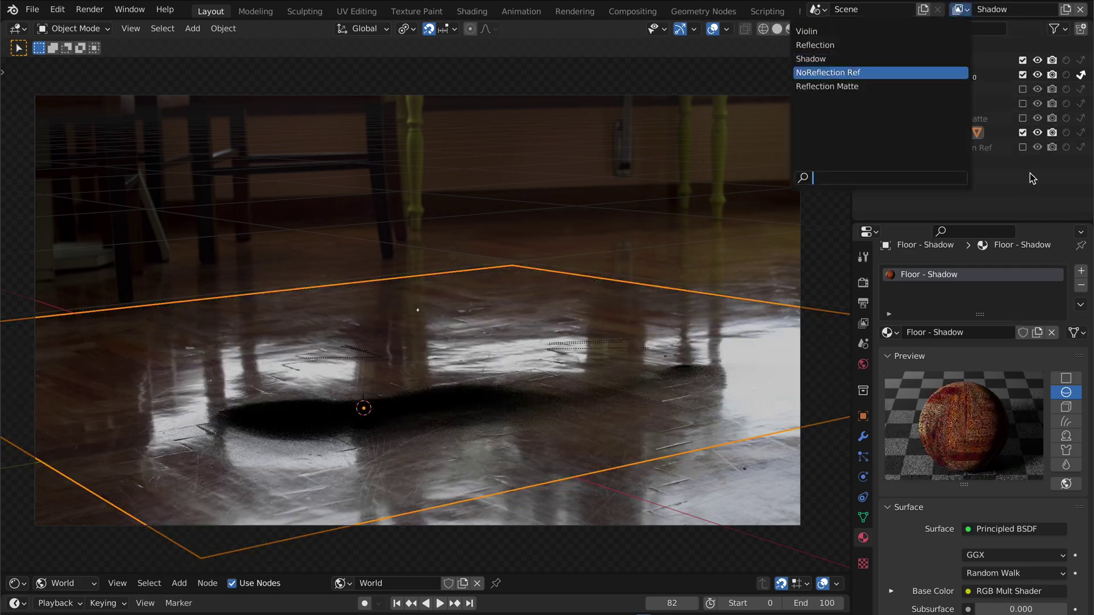
left_click(855, 69)
left_click(961, 9)
left_click(855, 83)
Shrink the viewport to inspect the world shader nodes, then enlarge it again.
mouse_move(513, 575)
left_mouse_down()
mouse_move(513, 447)
mouse_move(510, 574)
left_mouse_up()
left_click_drag(611, 572, 610, 456)
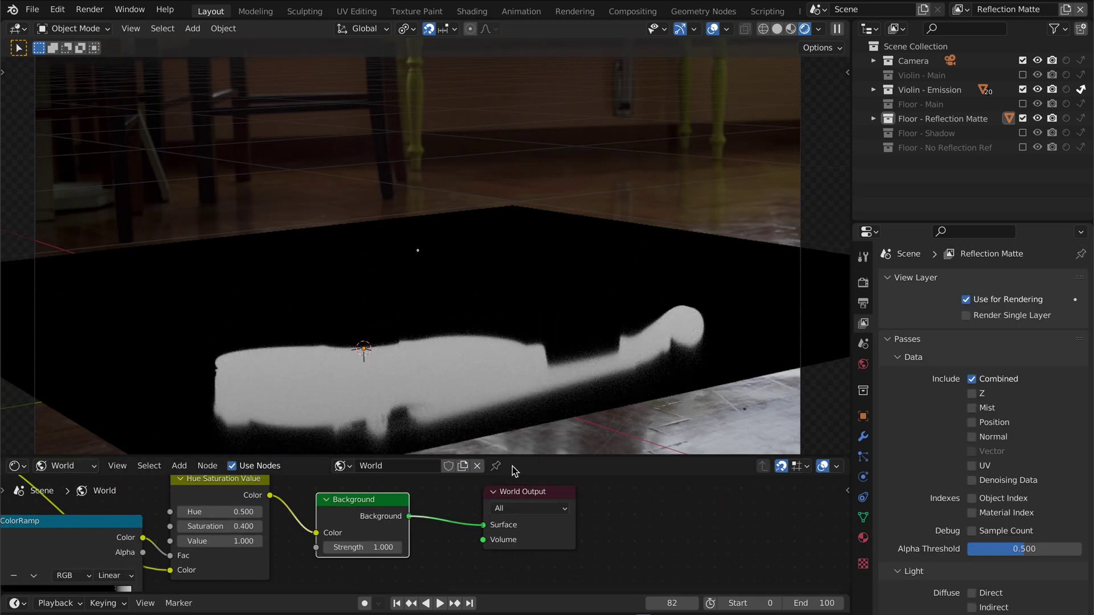
left_click_drag(513, 459, 513, 575)
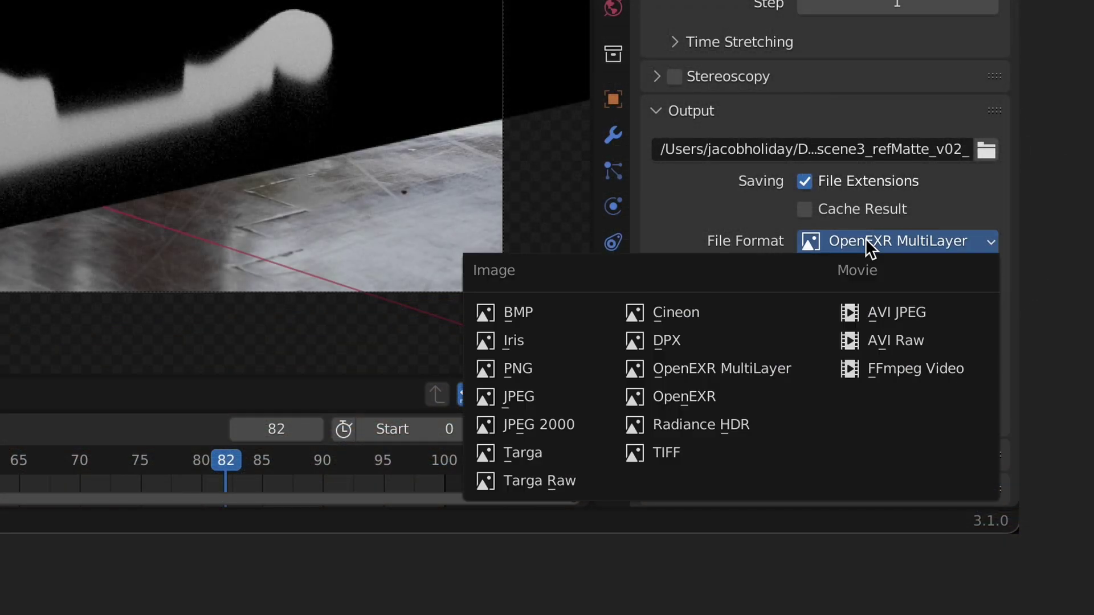
Set the output format to OpenEXR MultiLayer with Render Single Layer, then render the image.
left_click(815, 370)
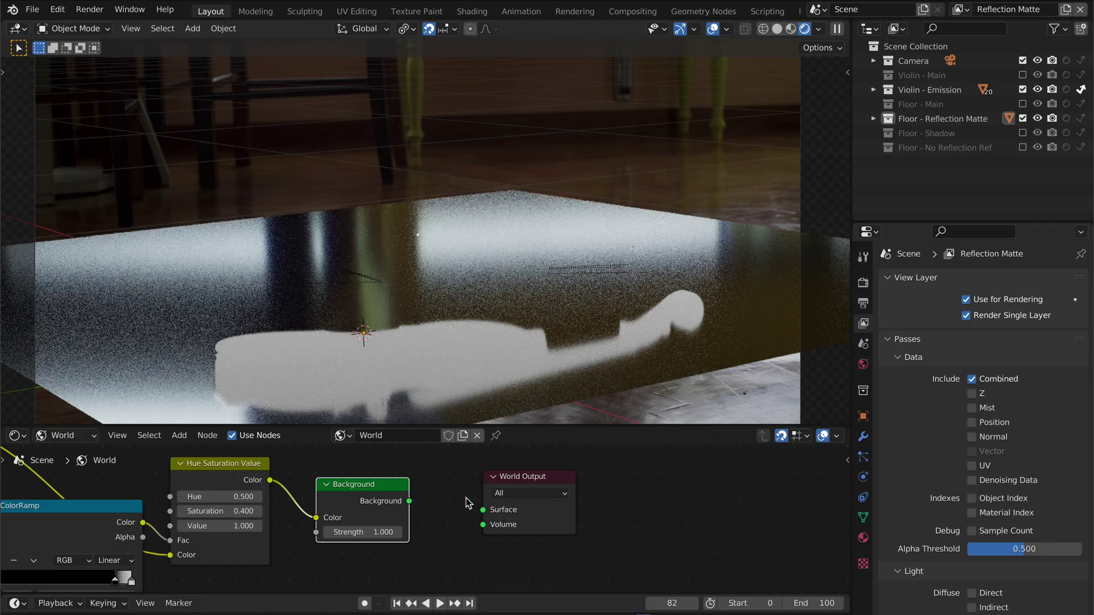
left_click(966, 316)
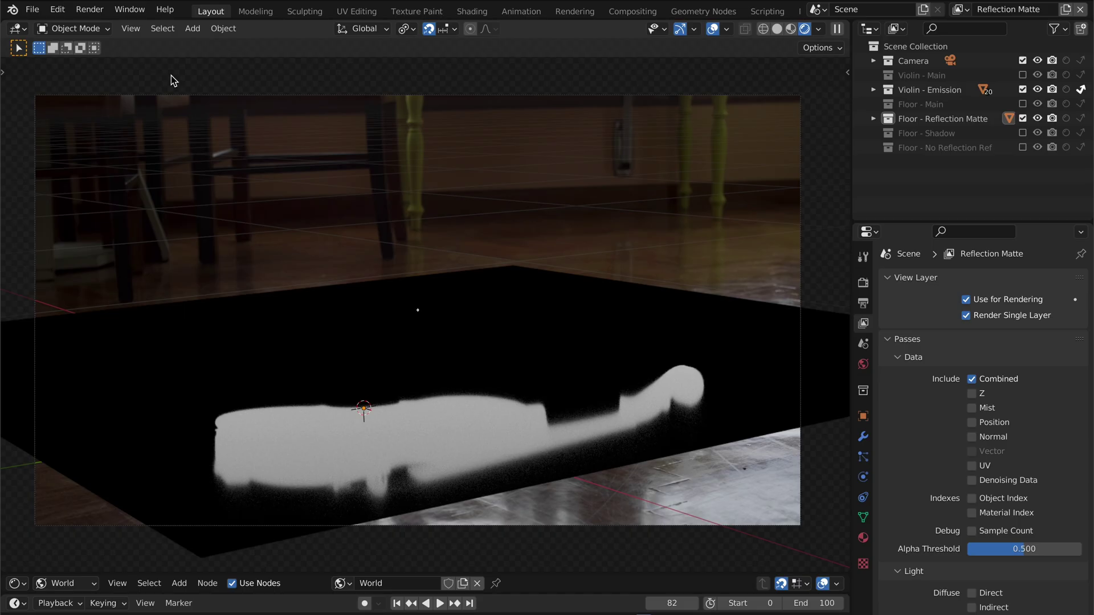
left_click(103, 13)
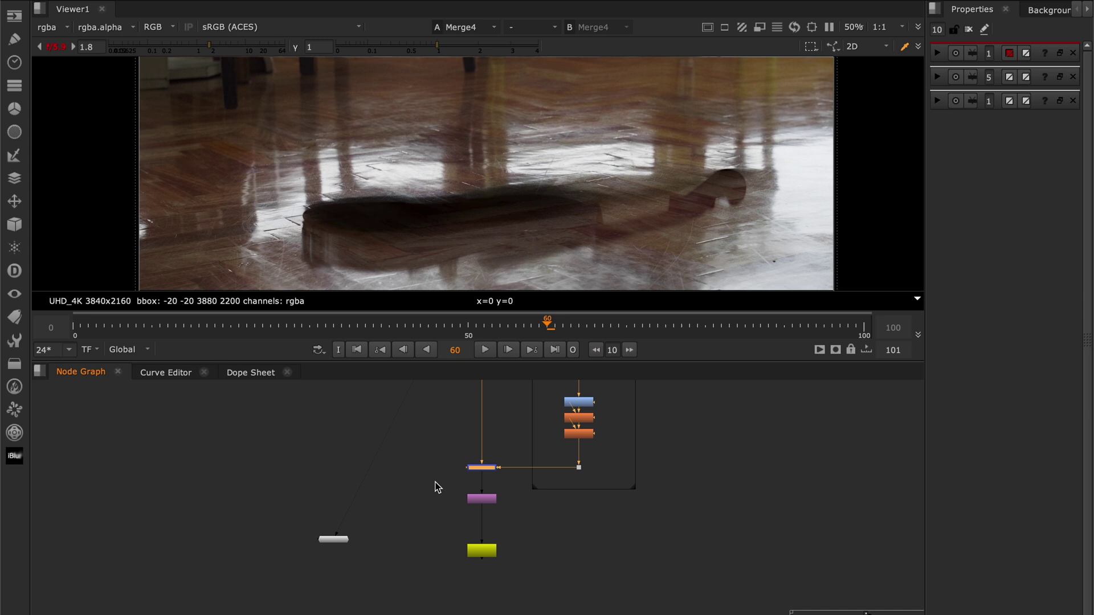
Connect the Nuke Viewer to Merge5 to preview the finished violin composite.
key("1")
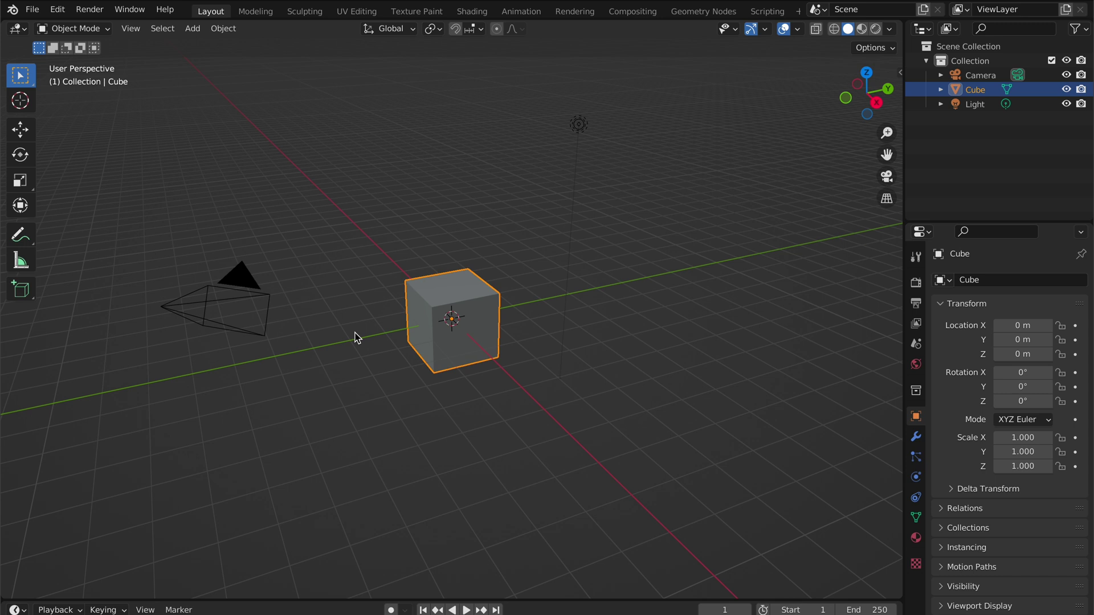
Switch to the Compositing workspace, hide the sidebar and enable Use Nodes.
left_click(632, 11)
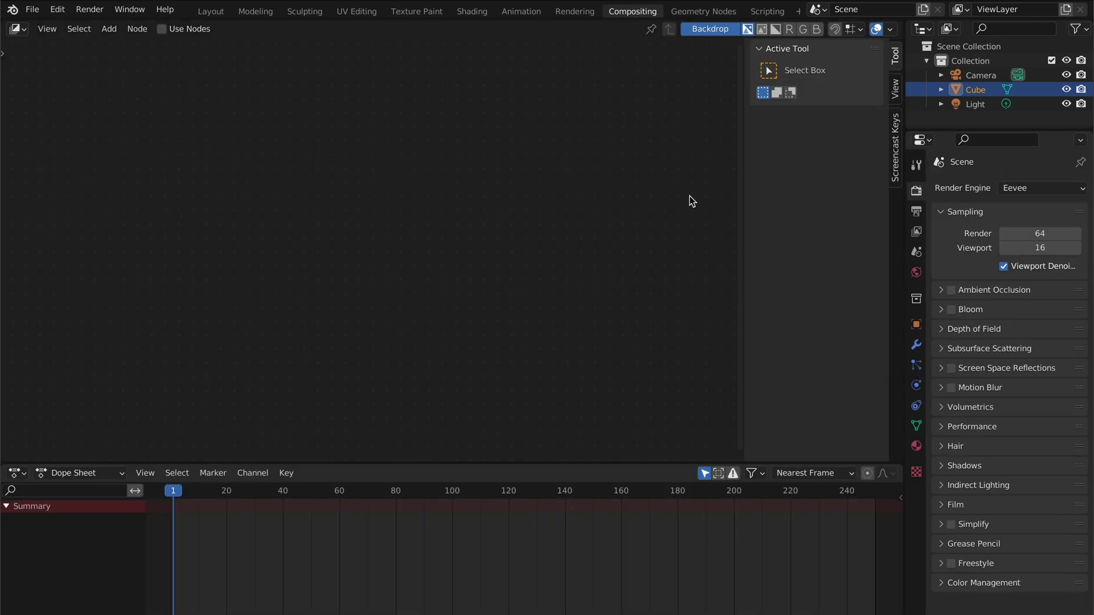
key("n")
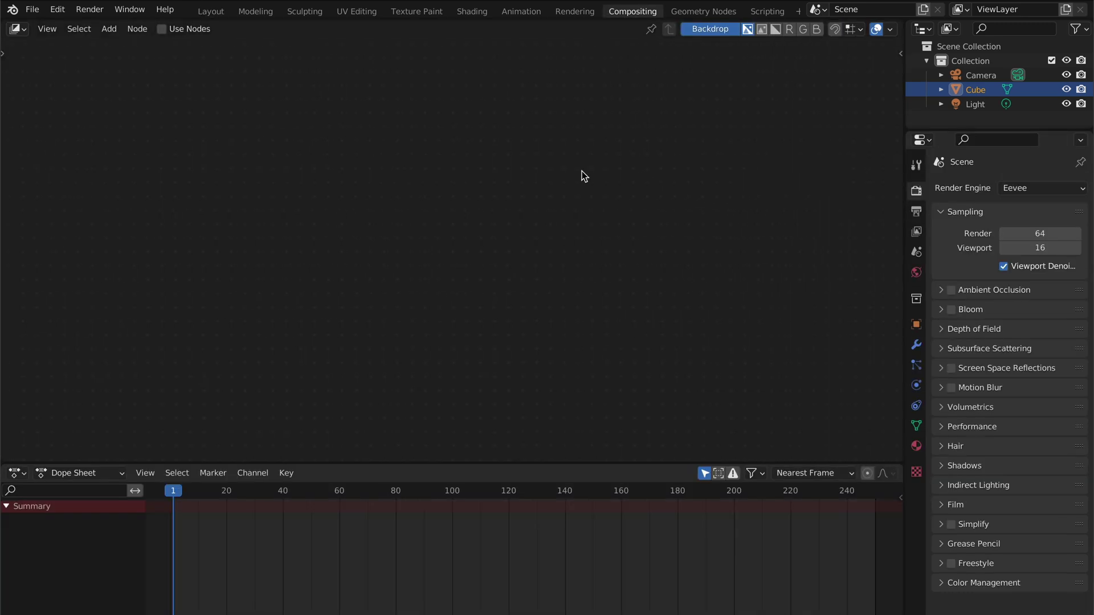
left_click(163, 29)
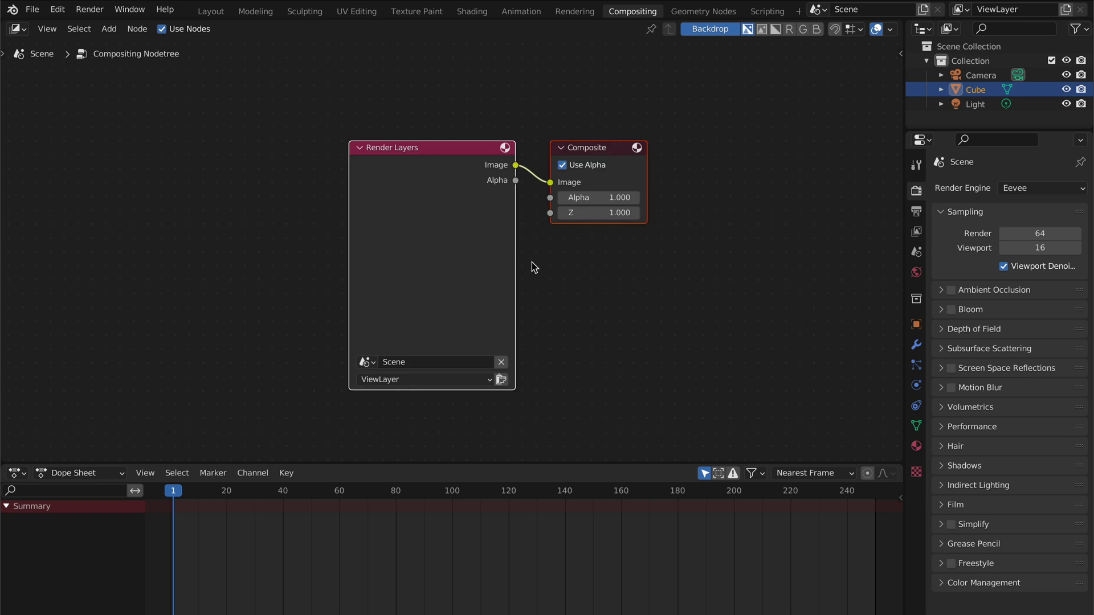
Add a Viewer node below Composite and delete the Render Layers node.
key("shift+a")
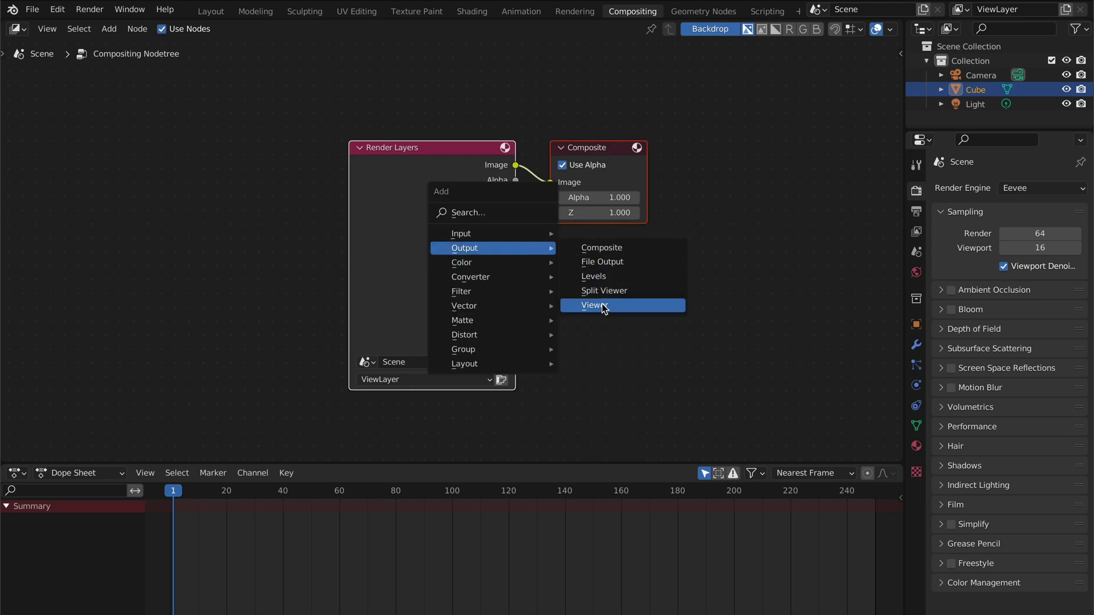
left_click(603, 308)
left_click(557, 236)
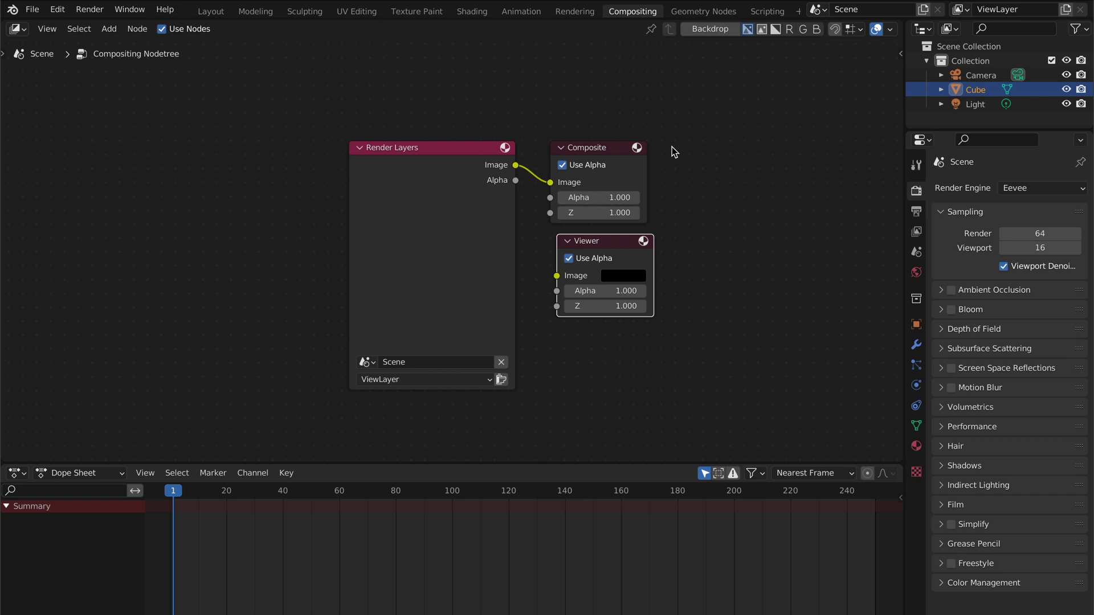
left_click(389, 245)
key("x")
key("shift+a")
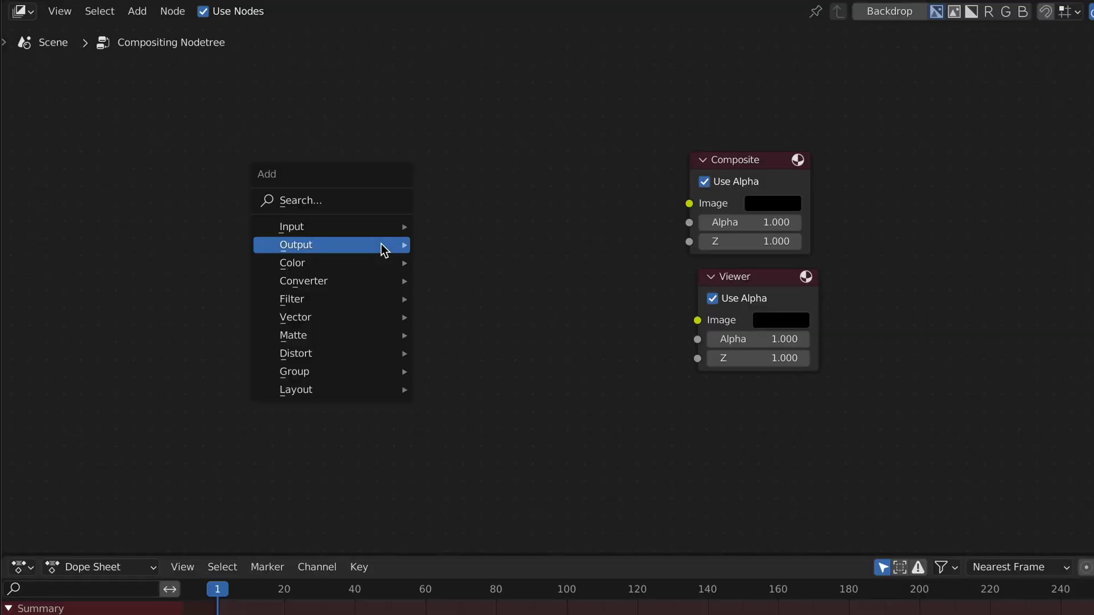
Add an image node from the violin_mainLayers folder, expand Color Management, and pan to the output nodes.
mouse_move(308, 227)
left_click(481, 244)
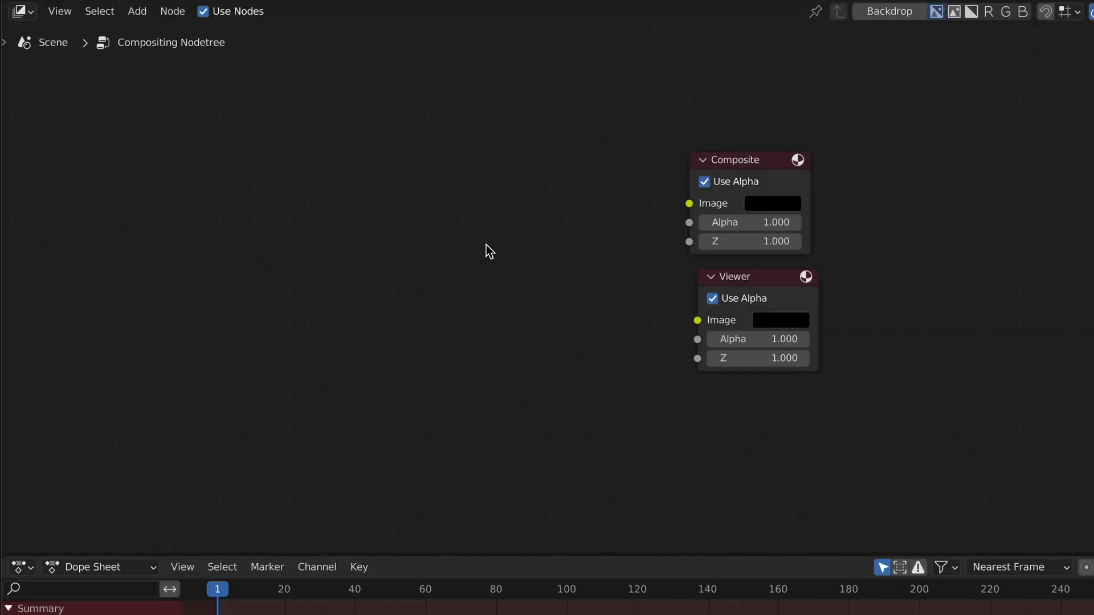
double_click(505, 190)
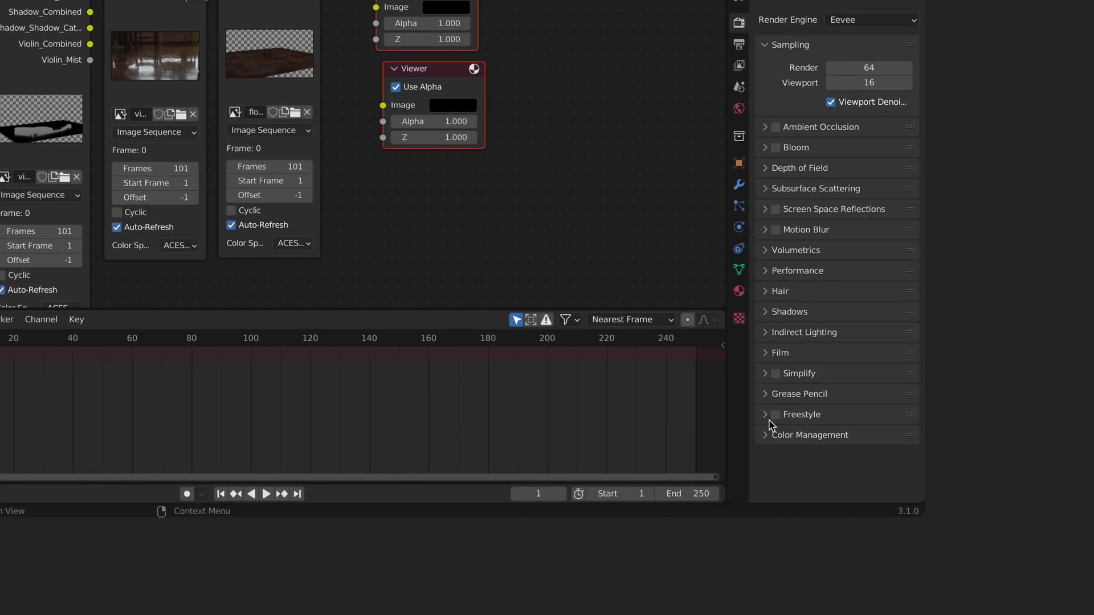
left_click(773, 434)
scroll(773, 438, "down", 3)
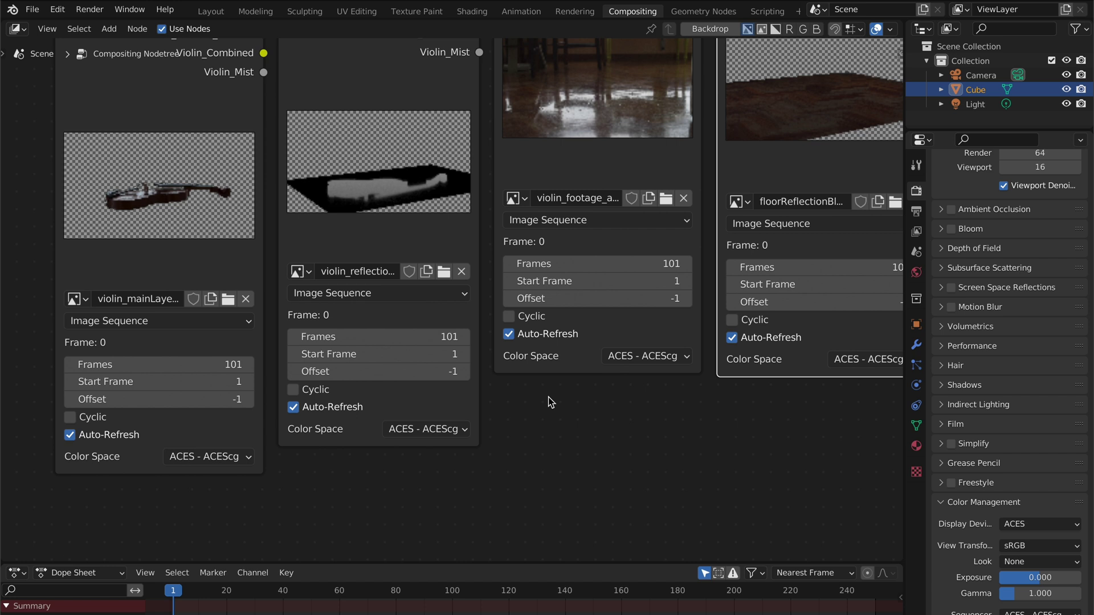
middle_click_drag(677, 403, 495, 501)
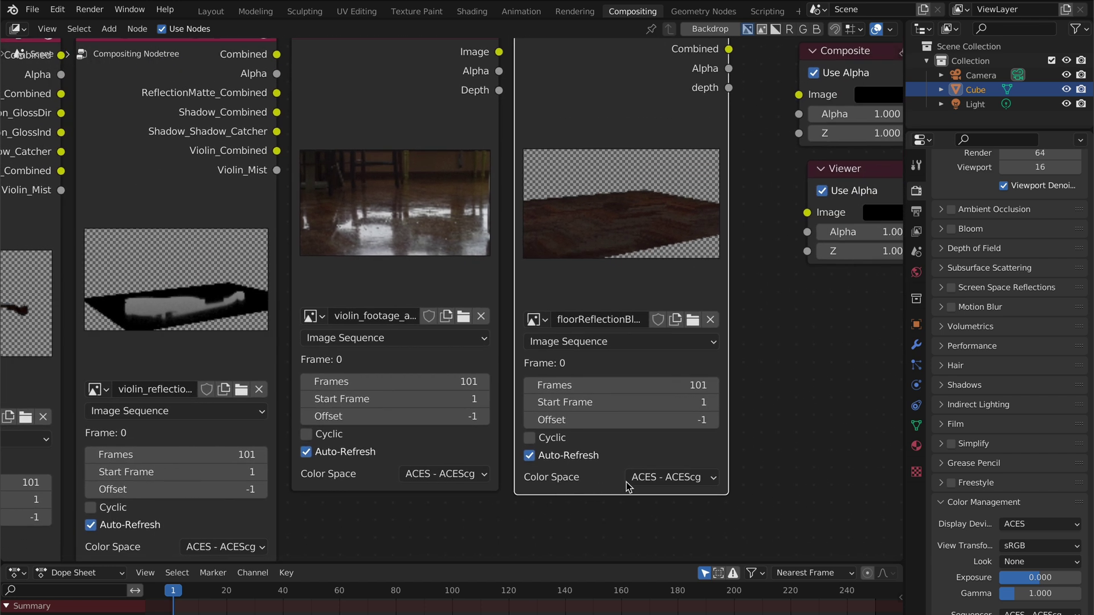
scroll(672, 481, "down", 2)
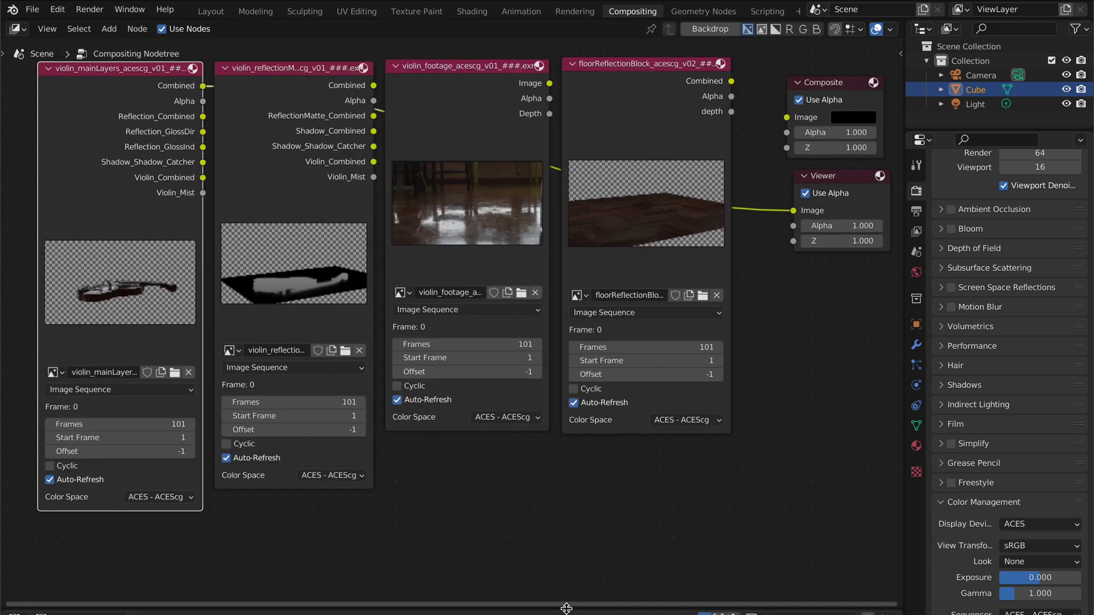
Enlarge the lower area and turn it into an Image Editor showing the Viewer Node.
left_click_drag(561, 563, 560, 327)
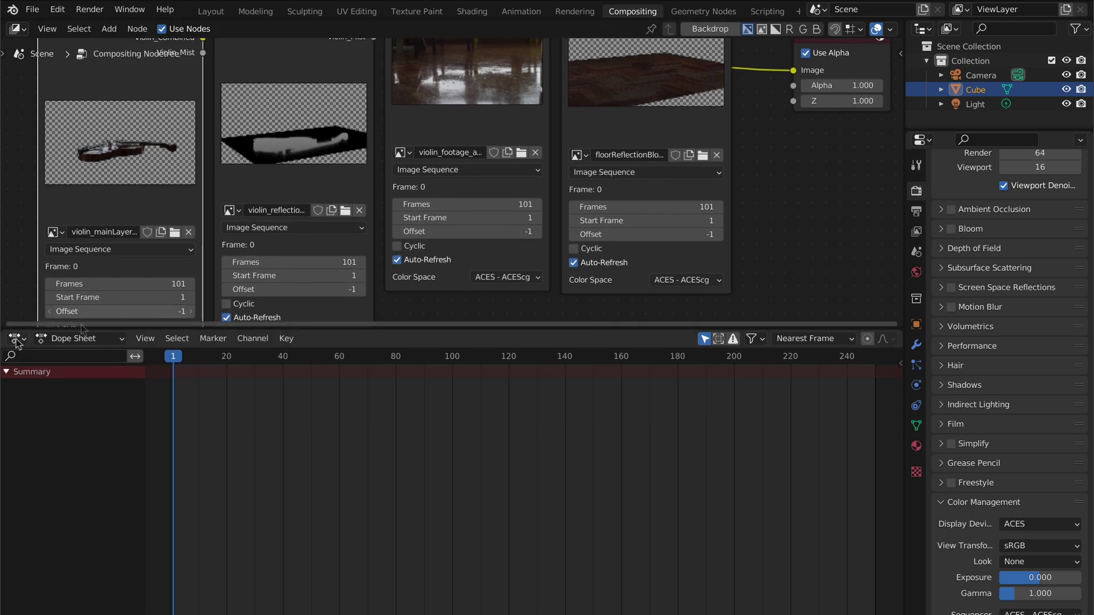
left_click(18, 338)
left_click(79, 399)
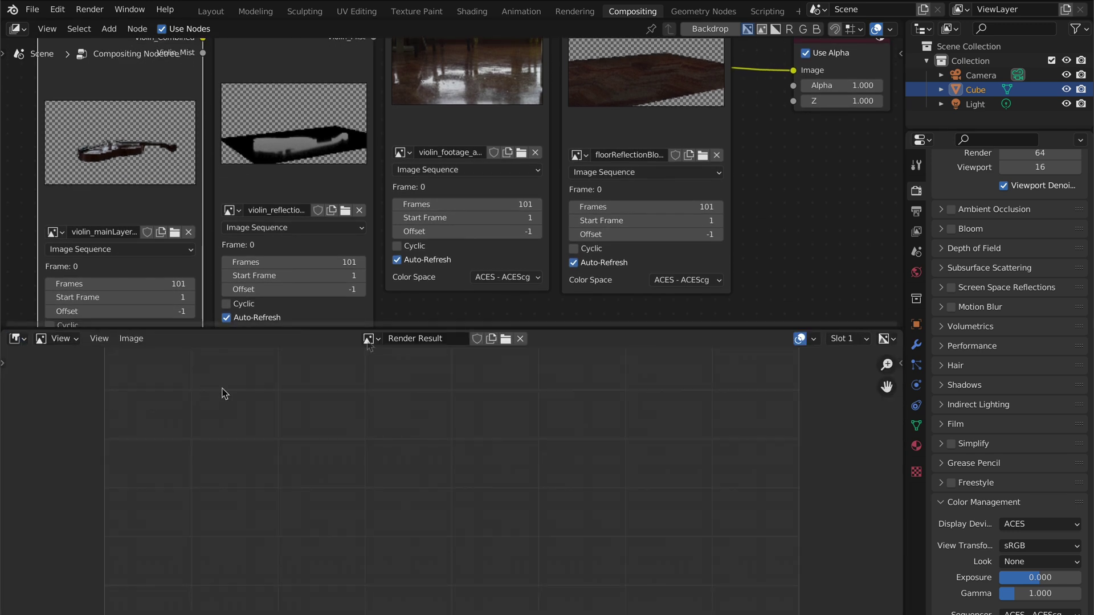
left_click(367, 338)
left_click(435, 389)
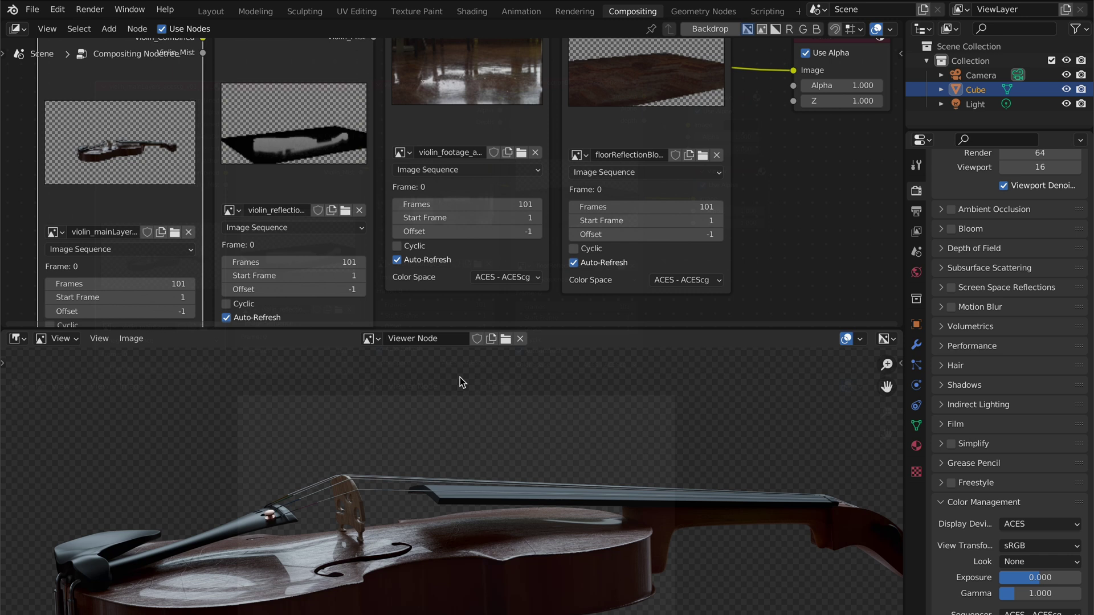
Preview the footage, floor reflection and main layers sequences, and toggle the backdrop on and off.
left_click(484, 103, "ctrl+shift")
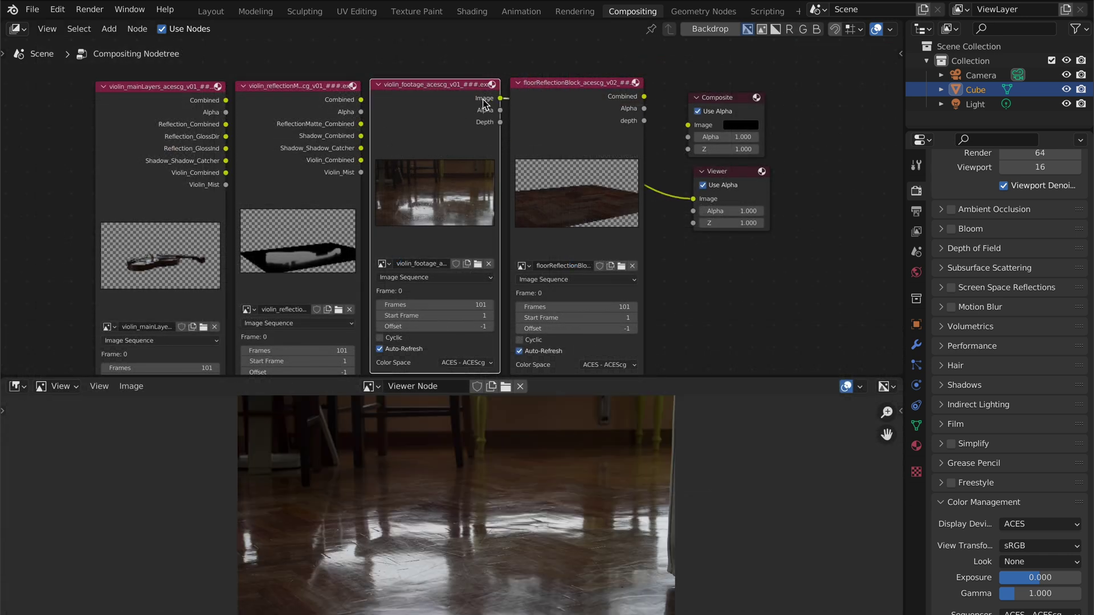
left_click(598, 104, "ctrl+shift")
left_click(172, 105, "ctrl+shift")
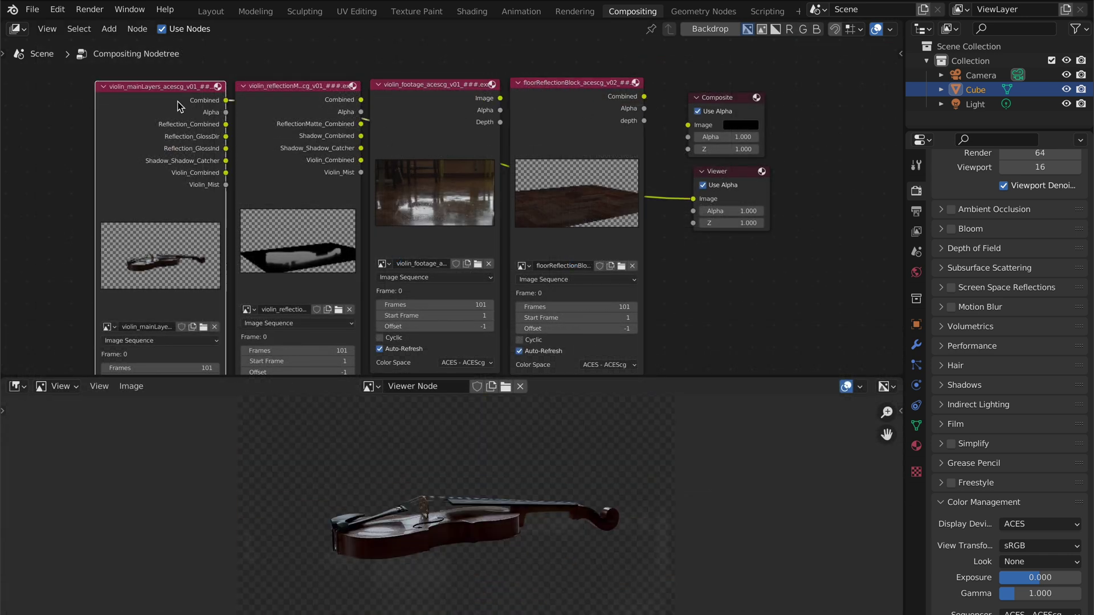
left_click(436, 171, "ctrl+shift")
left_click(724, 32)
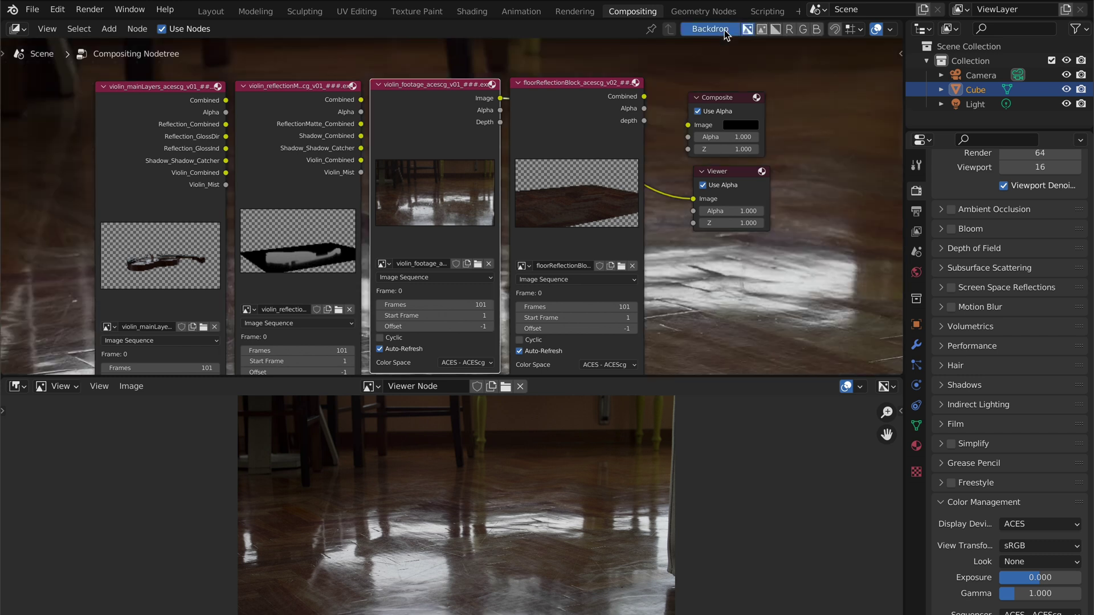
left_click(733, 31)
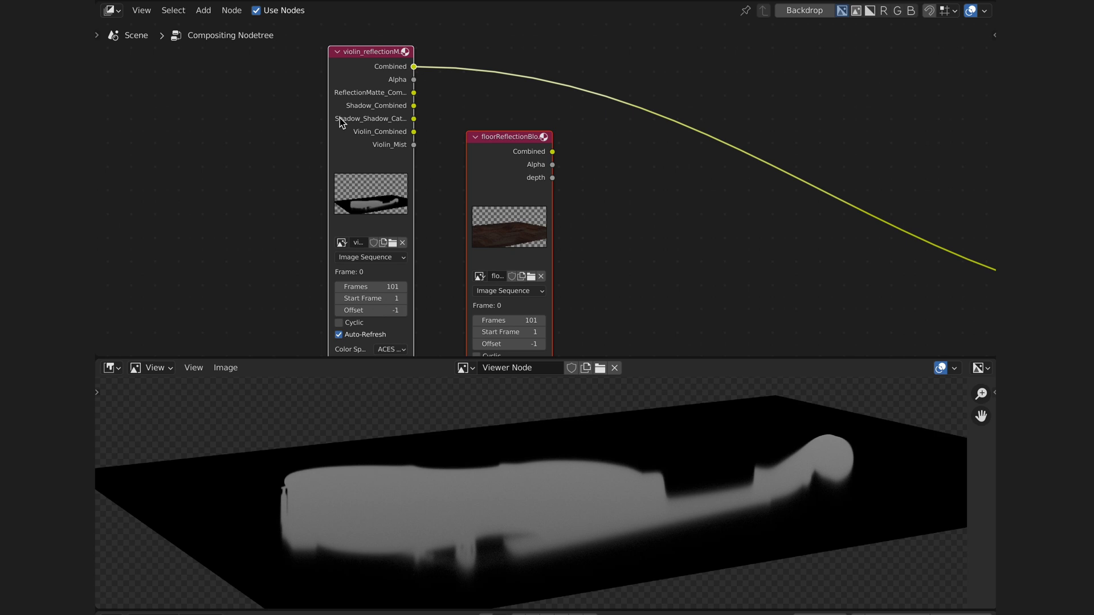
Add a Set Alpha node after the floor reflection, using the violin reflection pass as alpha.
left_click(523, 155, "ctrl+shift")
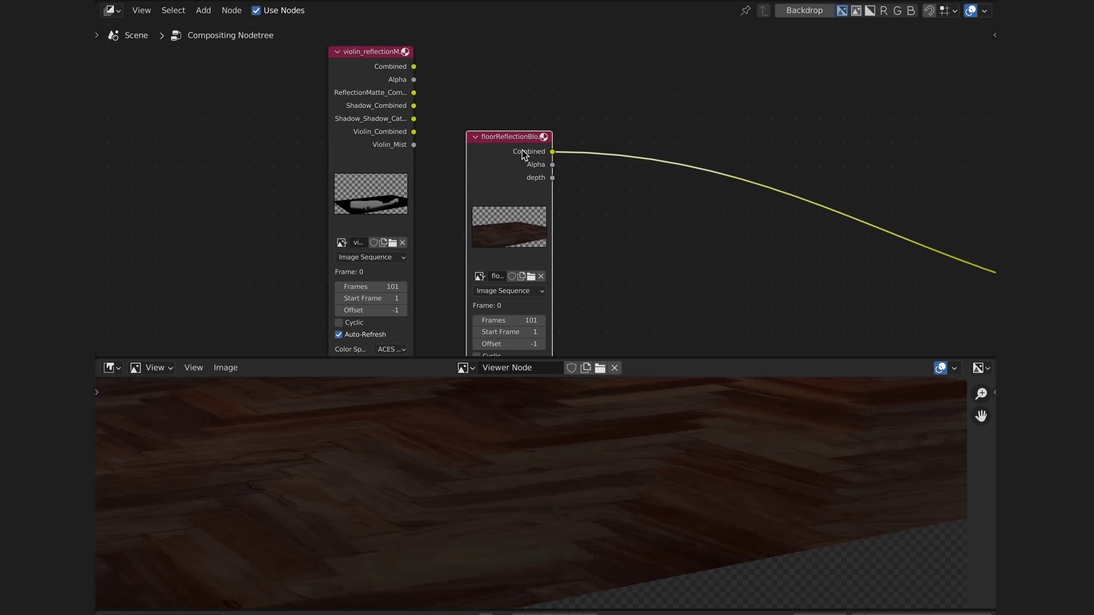
key("shift+a")
left_click(566, 98)
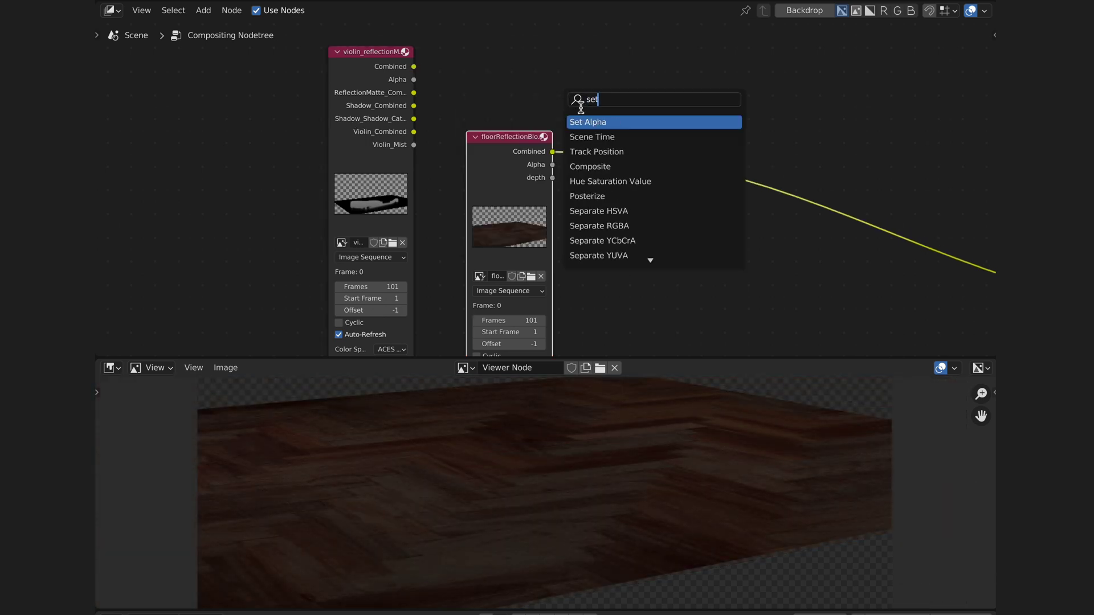
left_click(596, 73)
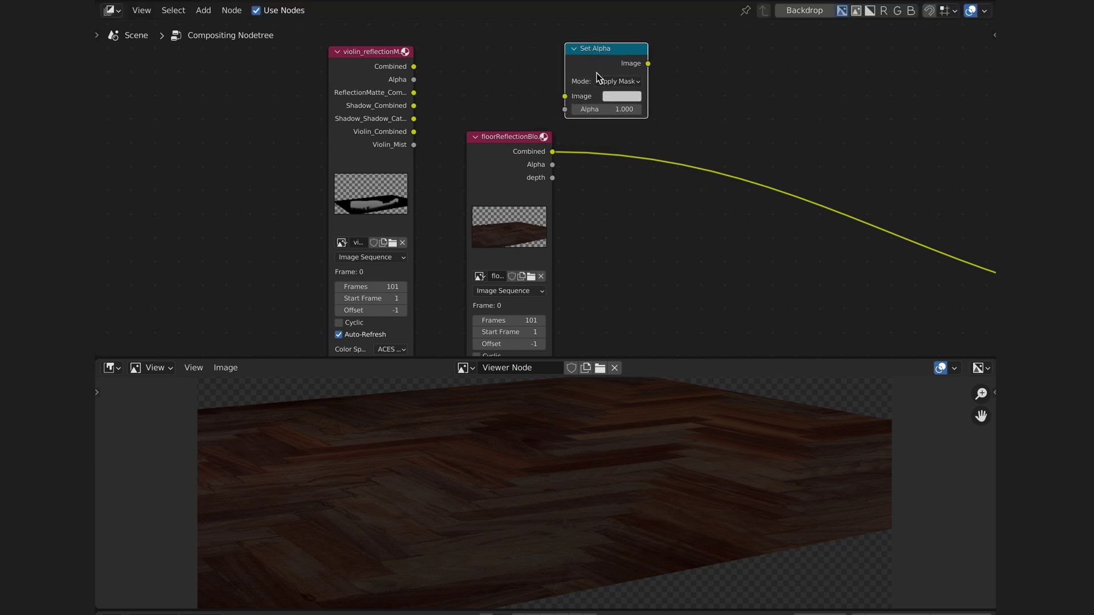
left_click_drag(596, 67, 627, 65)
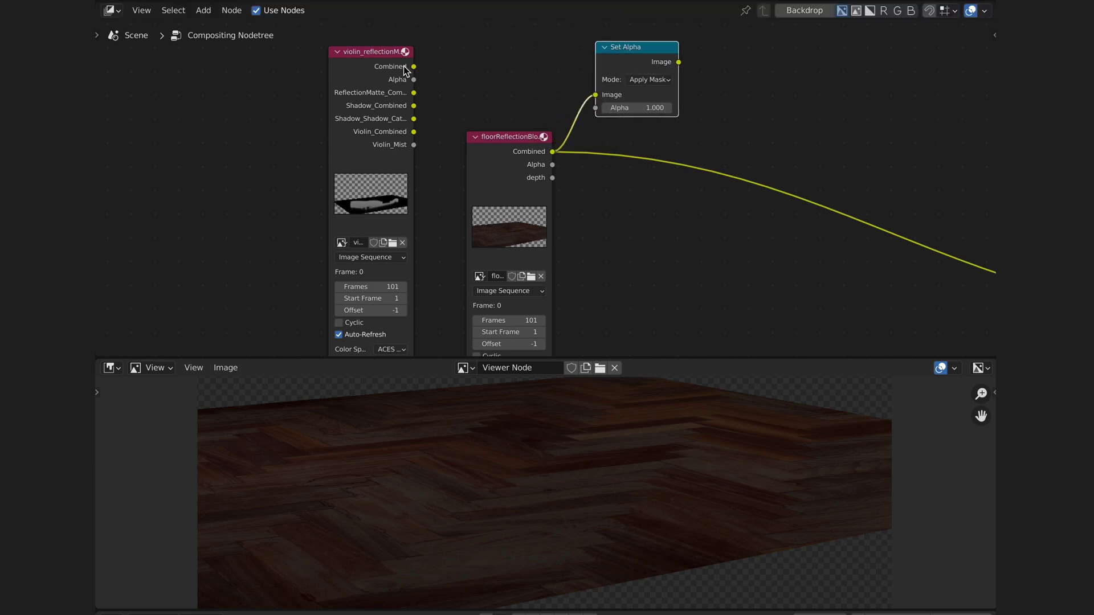
left_click_drag(460, 68, 596, 107)
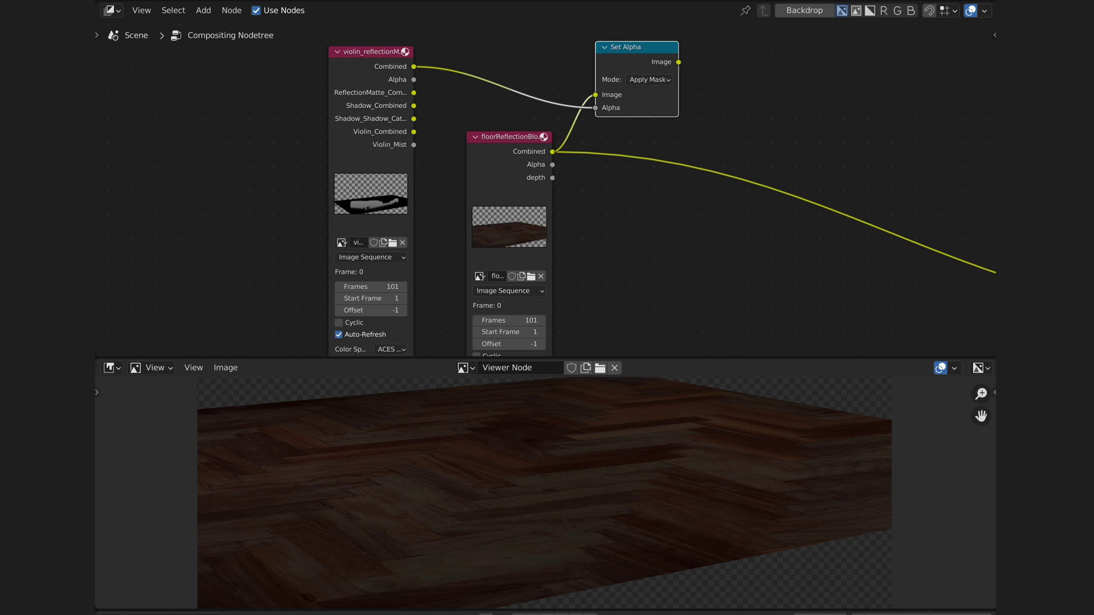
Preview the masked floor reflection, then the reflection matte alone, sampling its pixel values.
left_click(652, 48, "ctrl+shift")
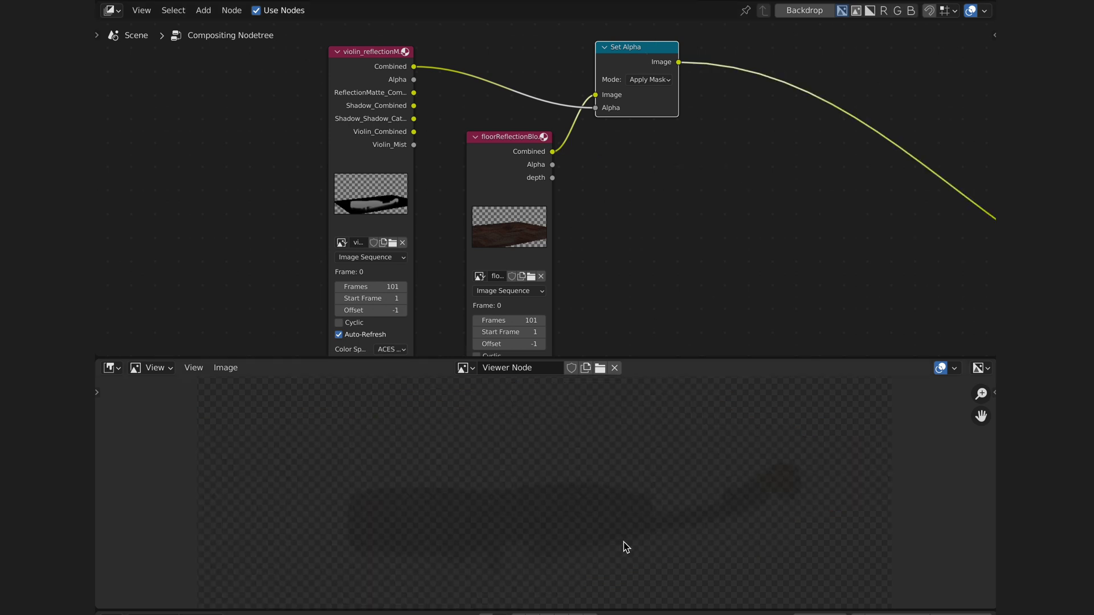
middle_click_drag(638, 516, 621, 507)
left_click(390, 77, "ctrl+shift")
scroll(463, 541, "up", 2)
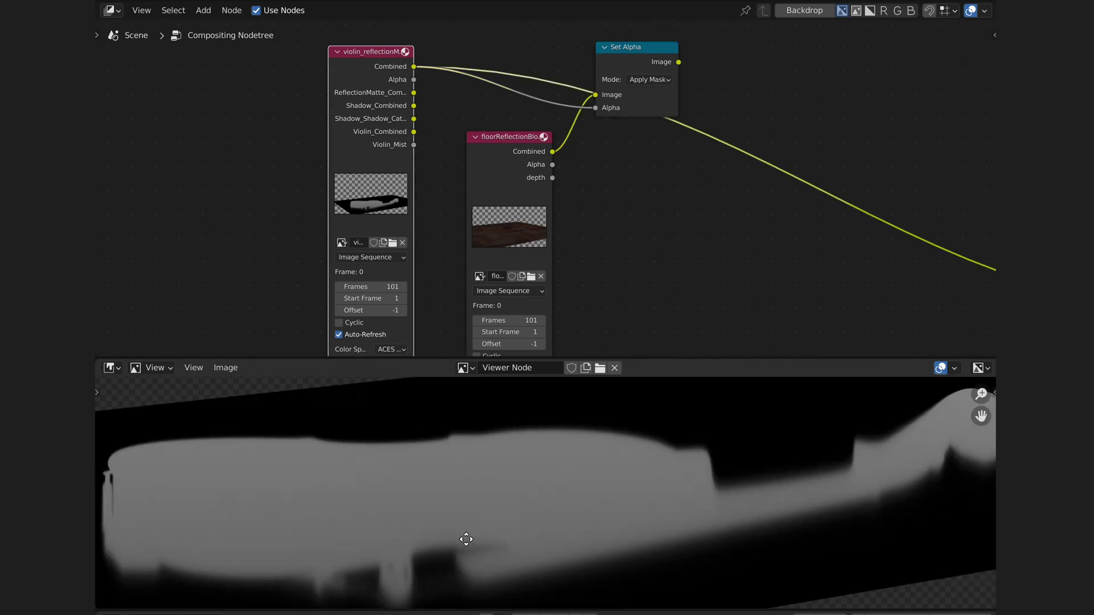
scroll(490, 533, "down", 1)
left_click_drag(507, 489, 377, 489)
Insert an RGB Curves node into the matte link and adjust its curve.
key("shift+a")
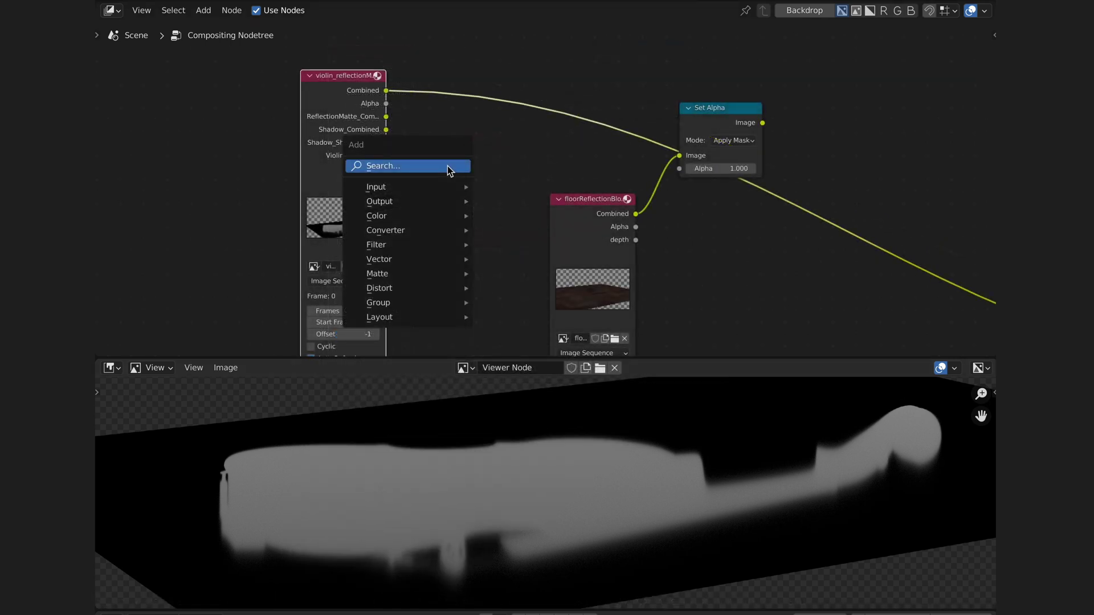
type("curves")
key("Return")
left_click(476, 139)
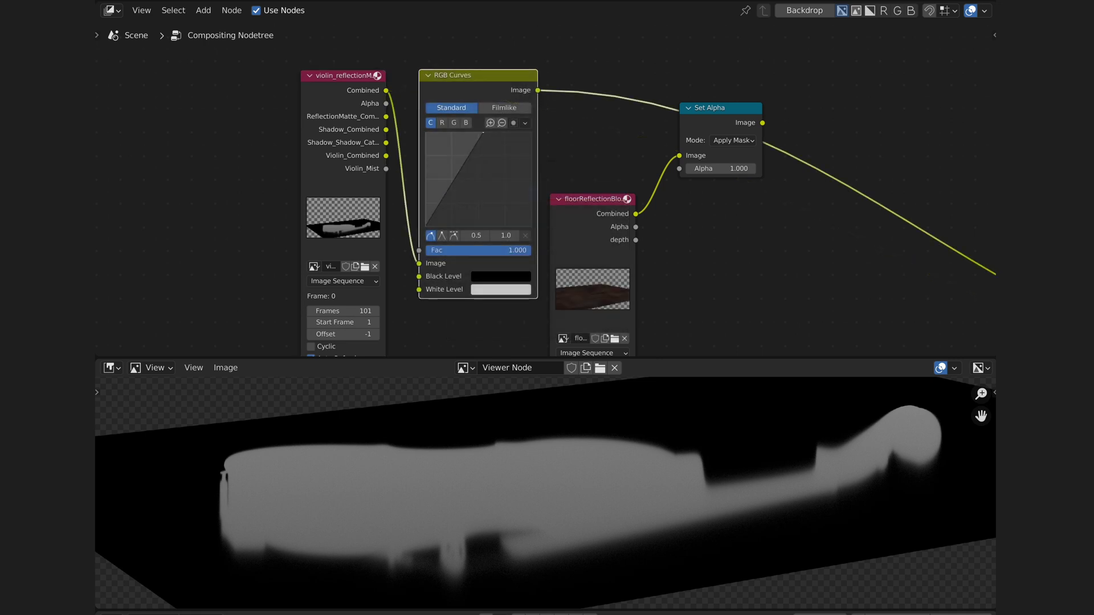
mouse_move(467, 133)
left_mouse_down()
mouse_move(428, 132)
mouse_move(451, 132)
left_mouse_up()
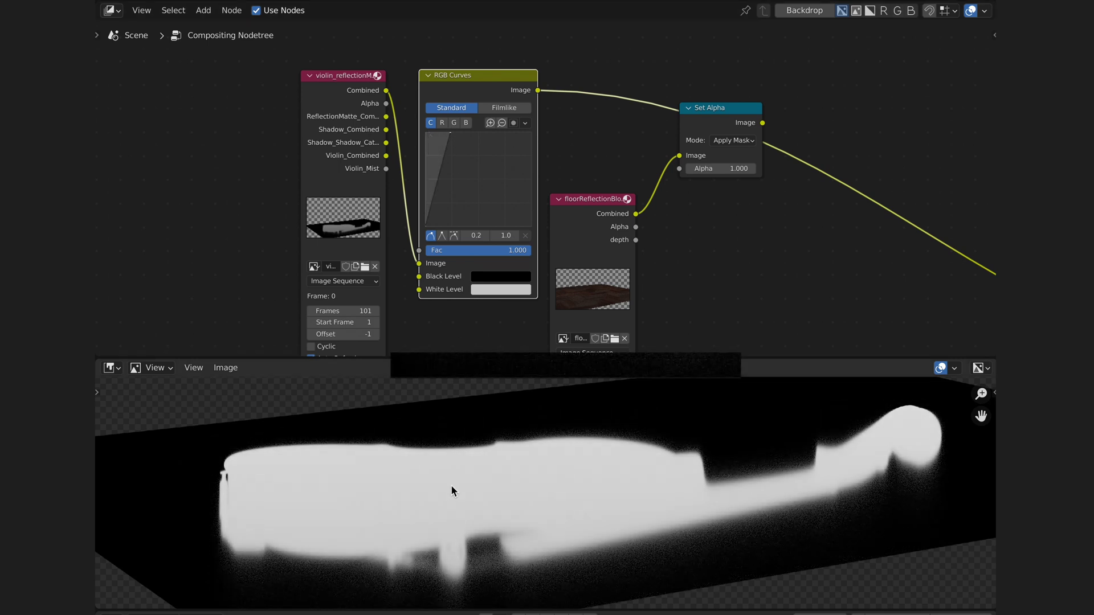
left_click_drag(451, 485, 418, 492)
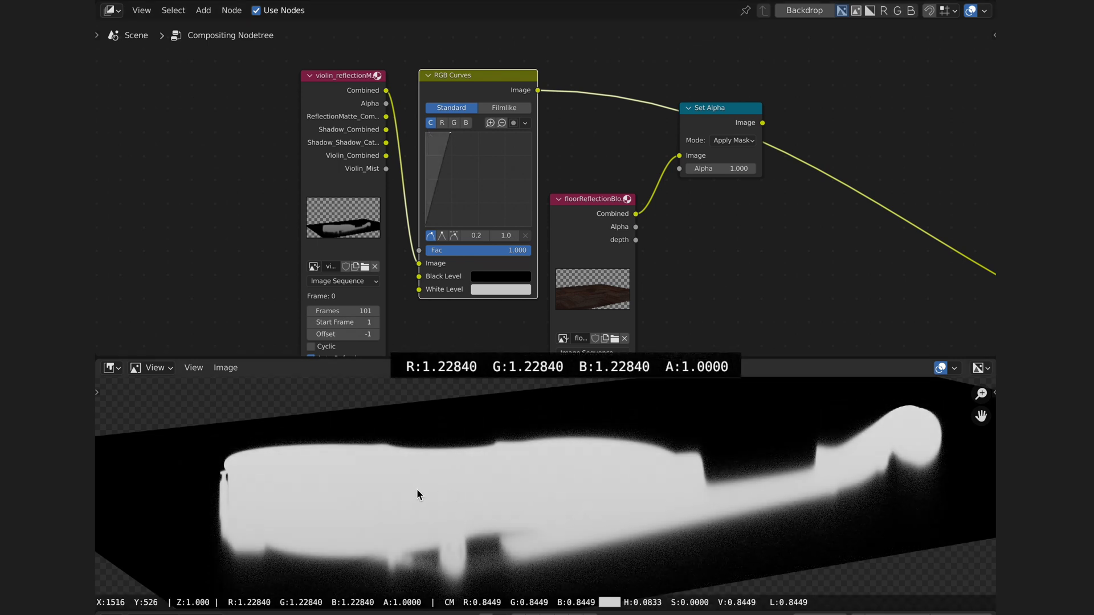
Add a clamped Add math node with value 0 and feed it into Set Alpha's Alpha.
key("shift+a")
type("add")
key("Return")
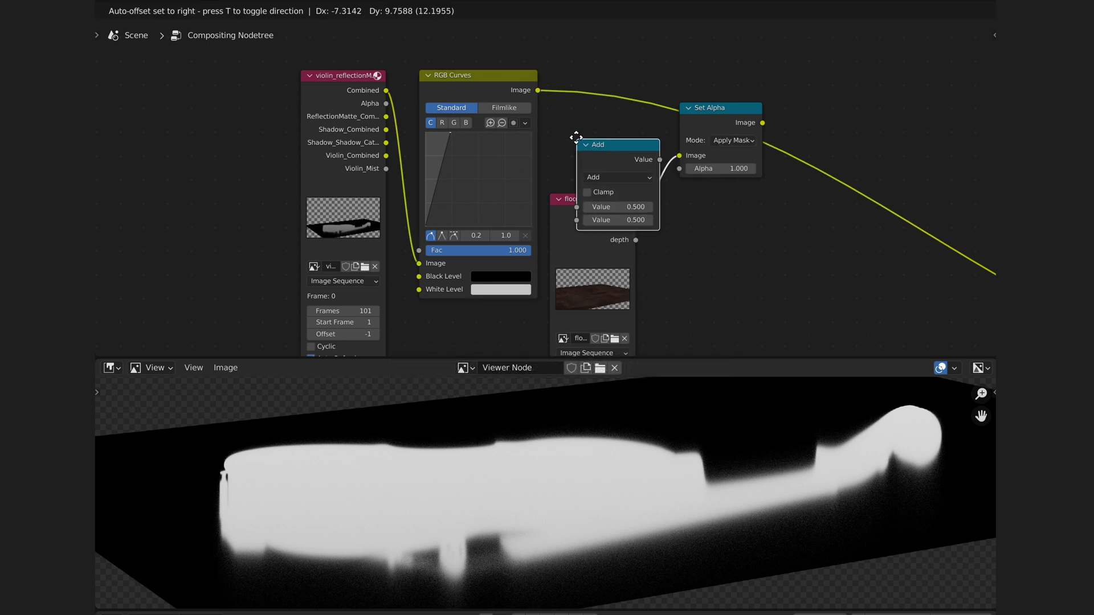
left_click(563, 77)
left_click_drag(605, 83, 590, 82)
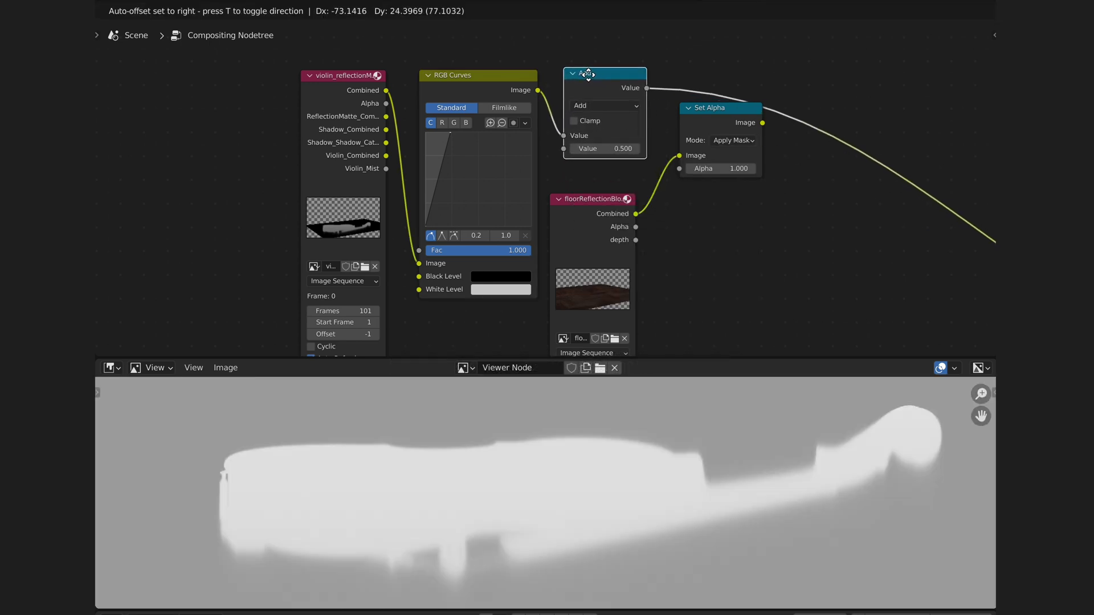
left_click(611, 150)
type("0.000")
key("Return")
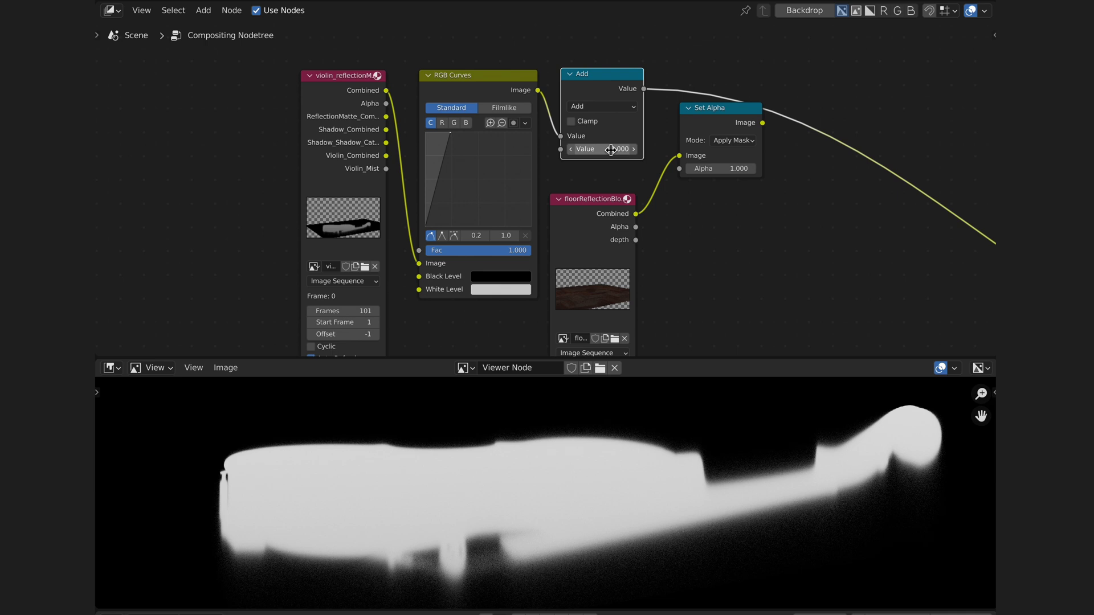
left_click(573, 122)
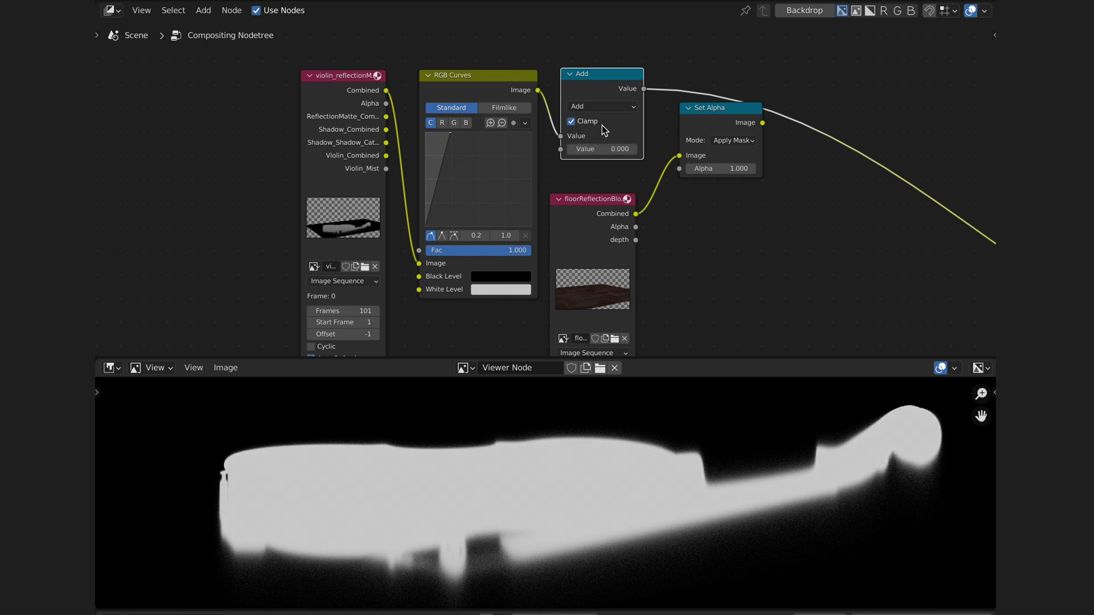
mouse_move(418, 468)
left_mouse_down()
mouse_move(414, 483)
mouse_move(316, 480)
left_mouse_up()
left_click_drag(643, 89, 680, 168)
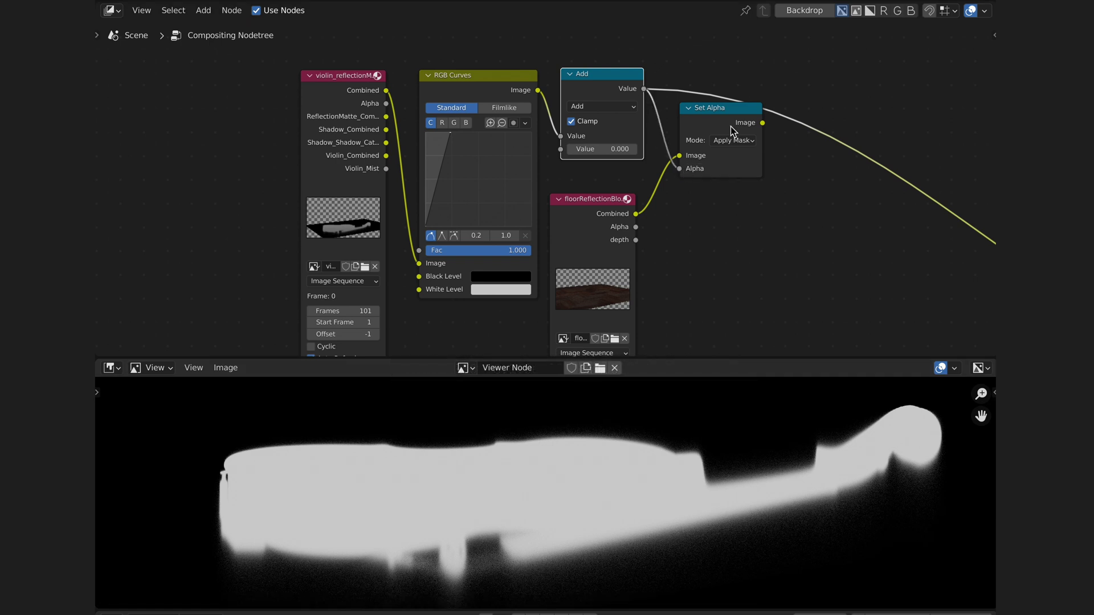
left_click(733, 125, "ctrl+shift")
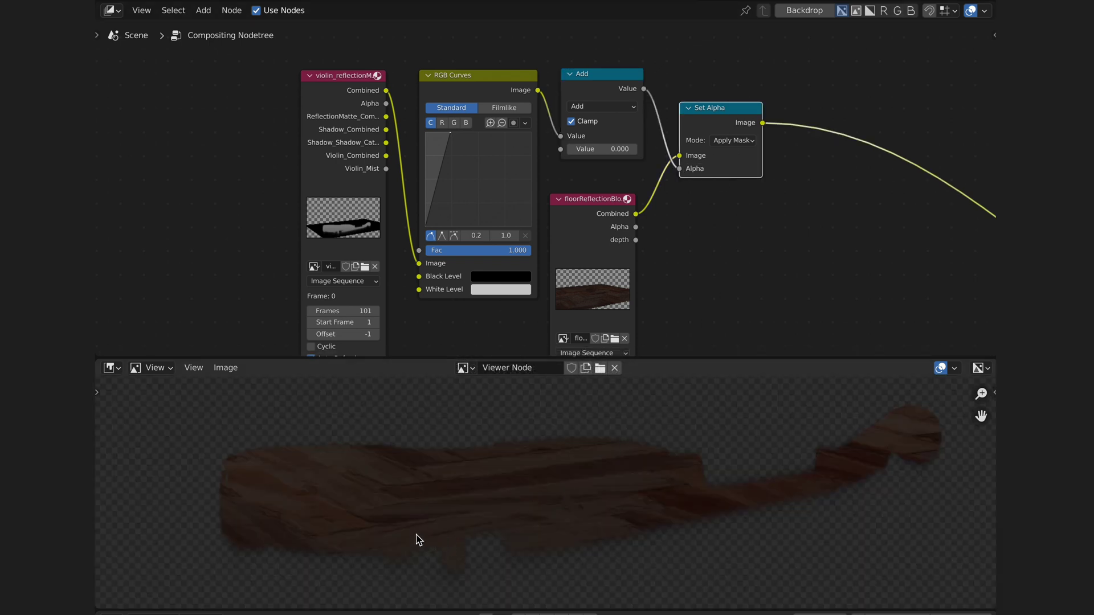
scroll(598, 257, "down", 1)
Add a violin_footage image and an Alpha Over node laying the masked reflection over it.
left_click(605, 232)
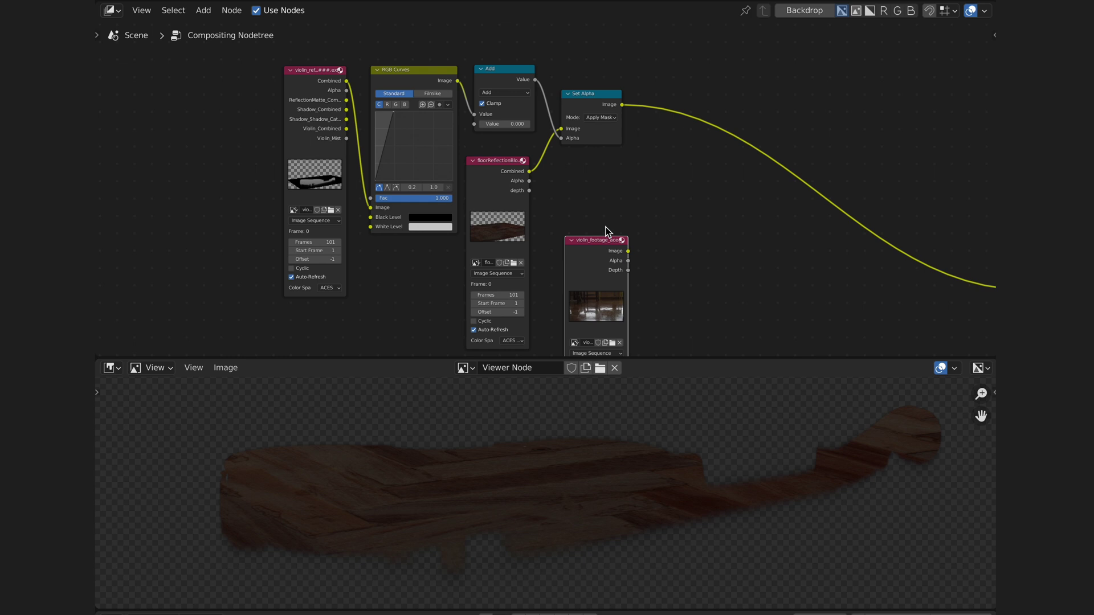
key("shift+a")
type("alpha")
key("Down")
key("Return")
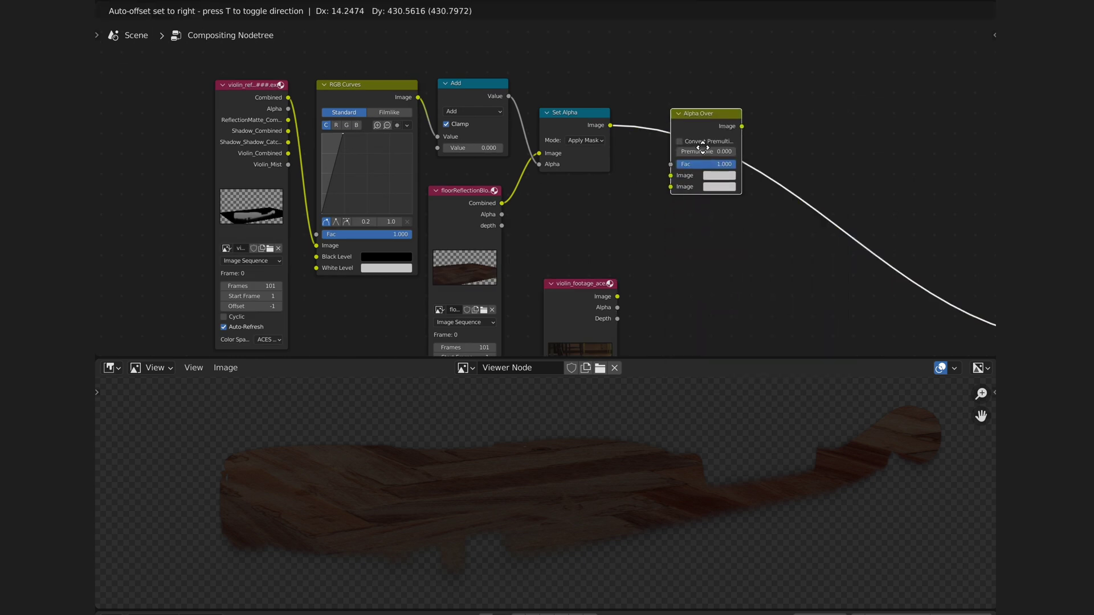
left_click(715, 146)
left_click_drag(694, 231, 618, 296)
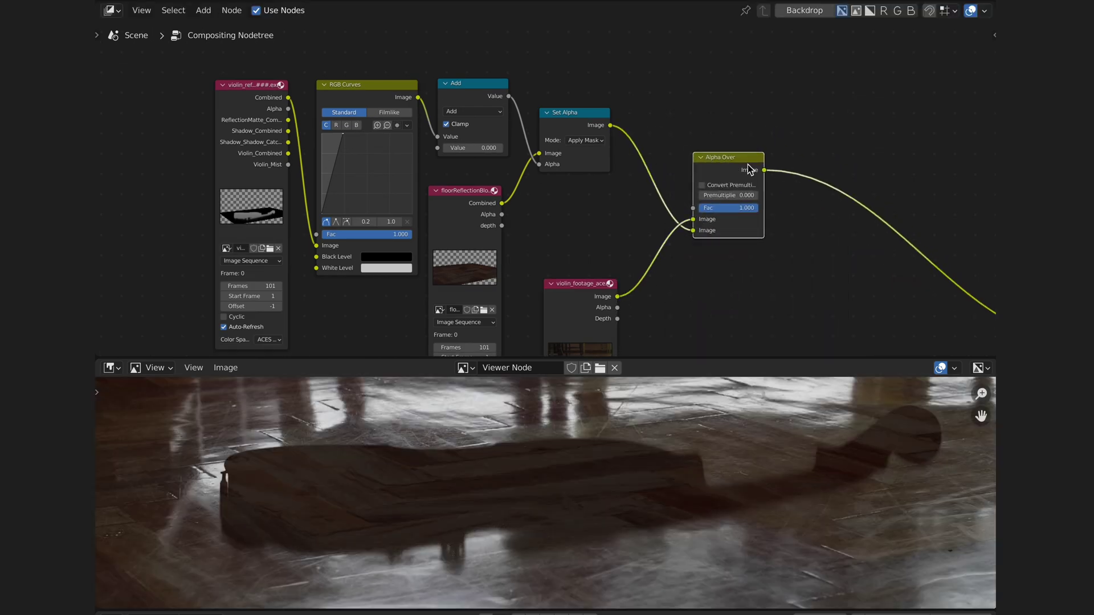
scroll(748, 168, "down", 3)
scroll(582, 240, "up", 3)
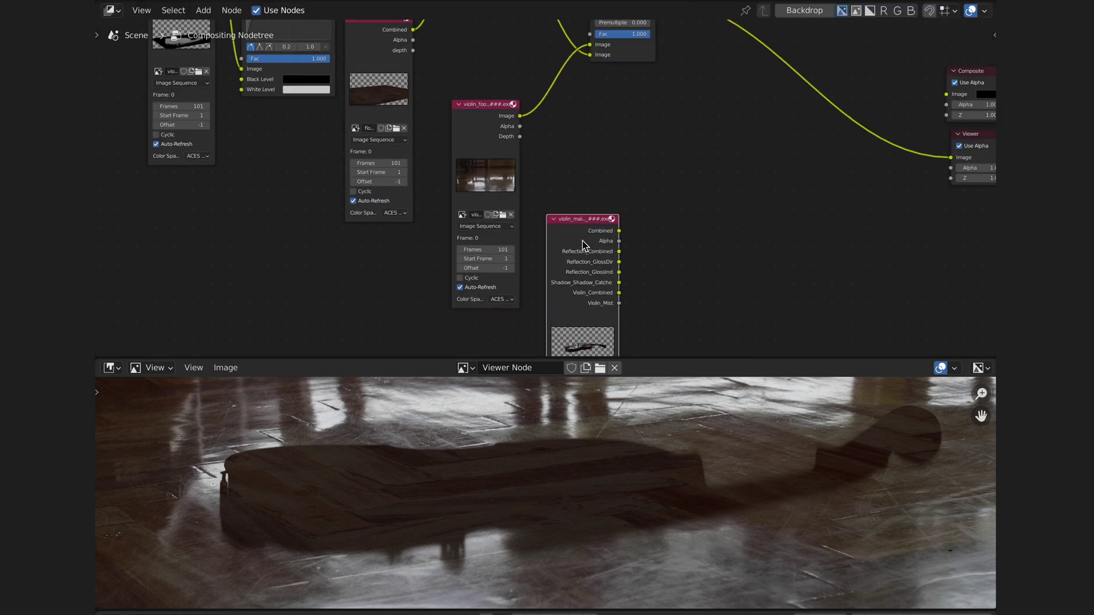
Preview the violin_main passes and add a Mix node set to Add blending.
left_click(598, 256, "ctrl+shift")
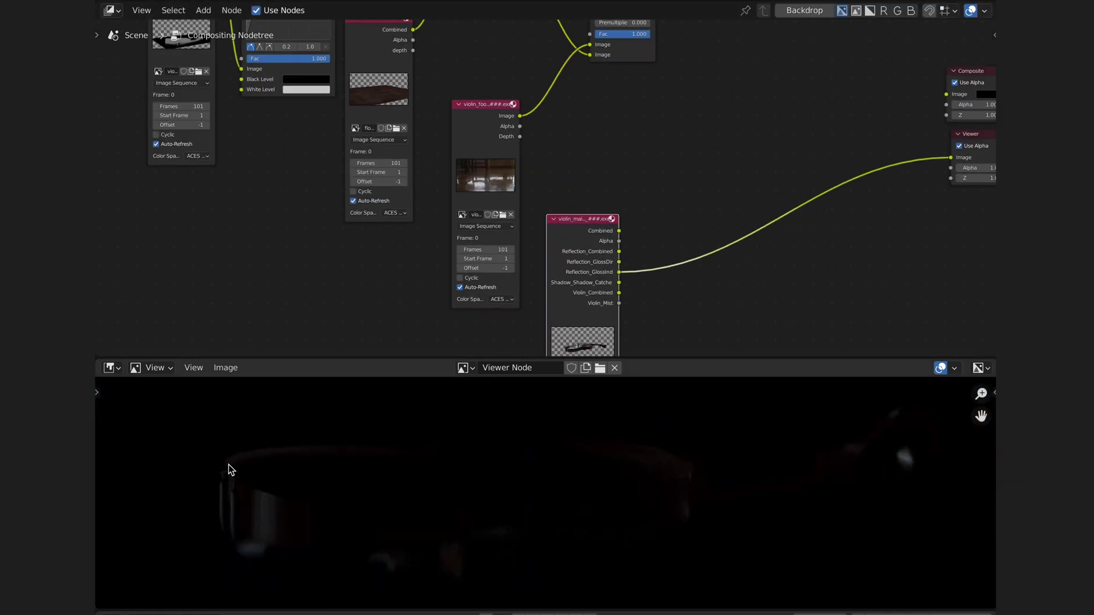
middle_click_drag(675, 123, 587, 196)
key("shift+a")
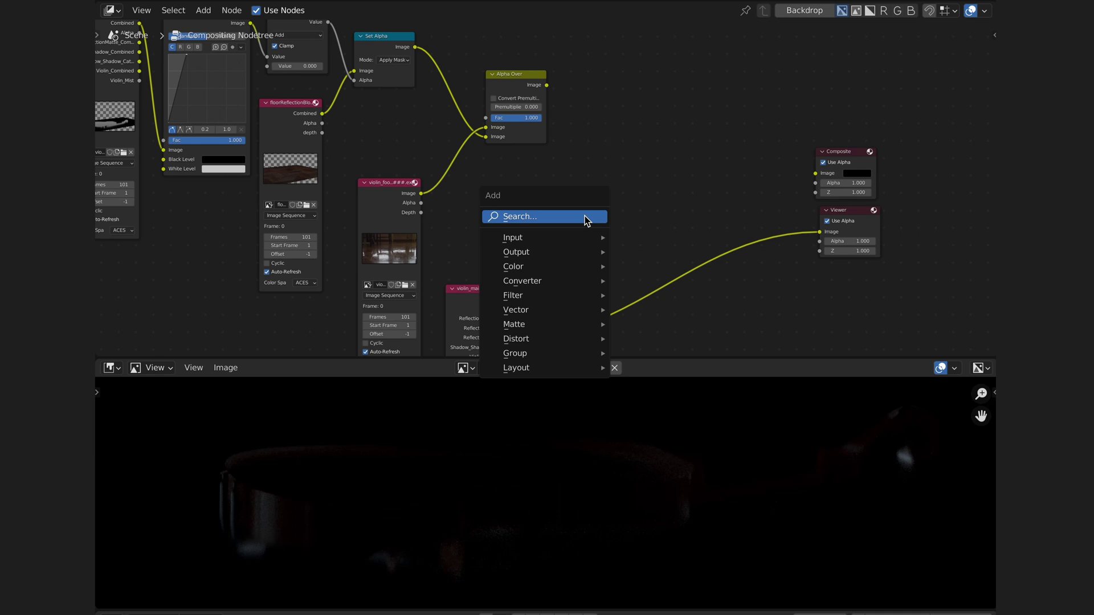
type("mix")
key("Return")
left_click(598, 184)
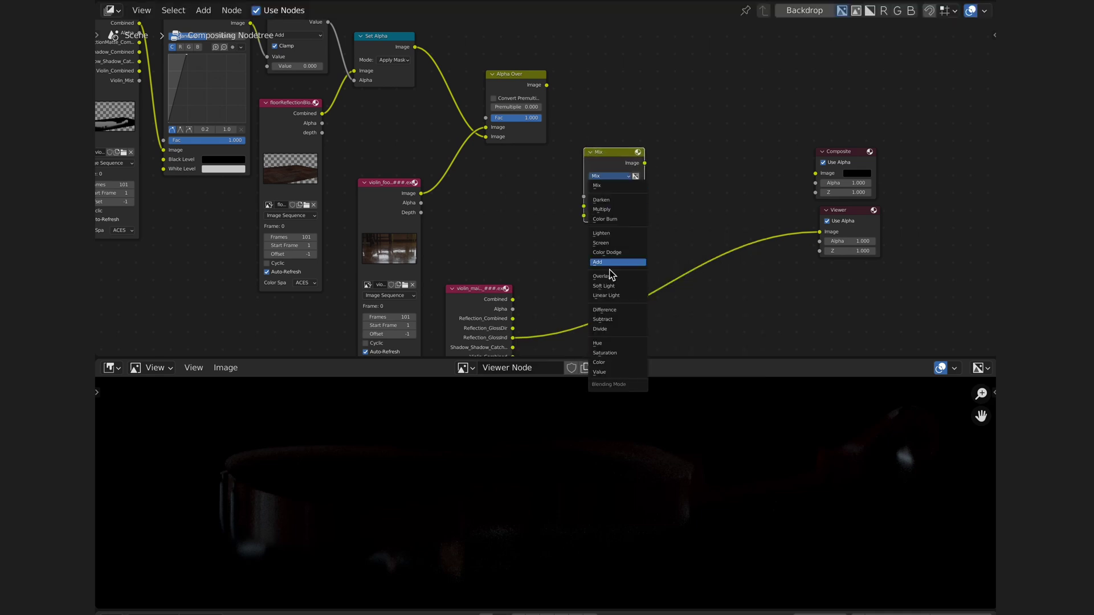
left_click(610, 264)
Feed Alpha Over and Reflection_GlossInd into the Add node, previewing it and comparing with mute.
left_click_drag(547, 85, 584, 206)
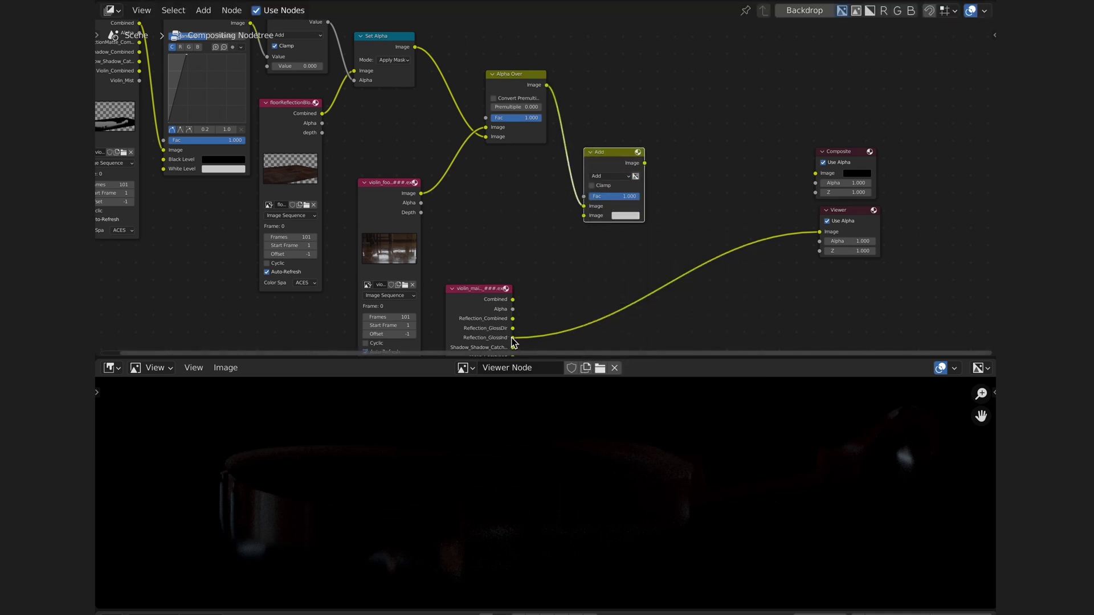
left_click_drag(512, 338, 584, 216)
left_click(615, 158, "ctrl+shift")
key("m")
key("m")
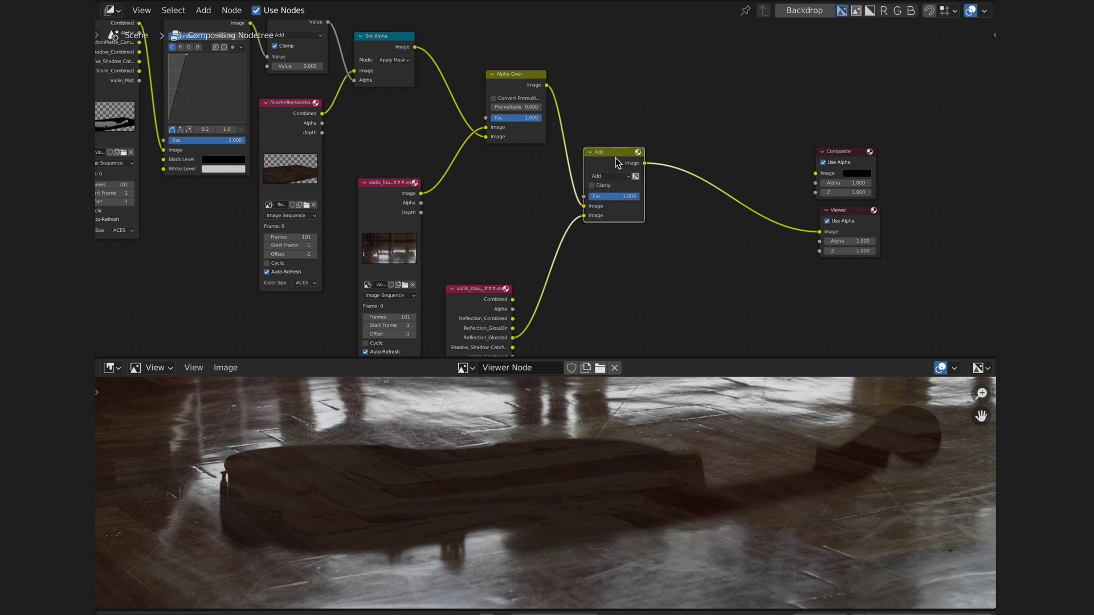
key("m")
key("m")
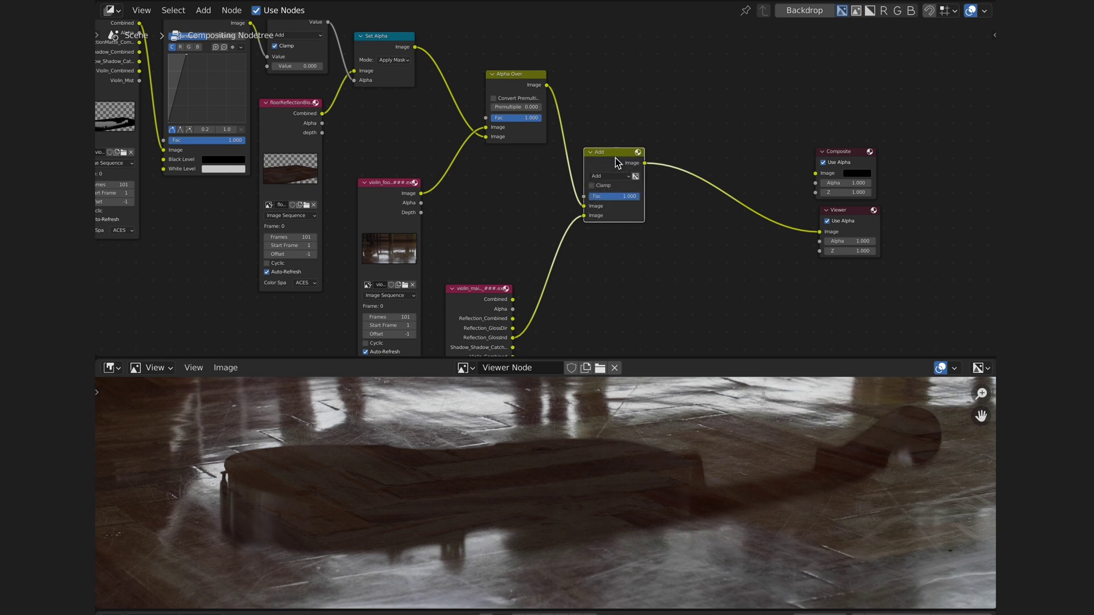
scroll(615, 158, "down", 4, "shift")
Insert a Multiply Mix node on the Shadow_Shadow_Catcher link, fed by the Add result, and preview it.
left_click(460, 254, "ctrl+shift")
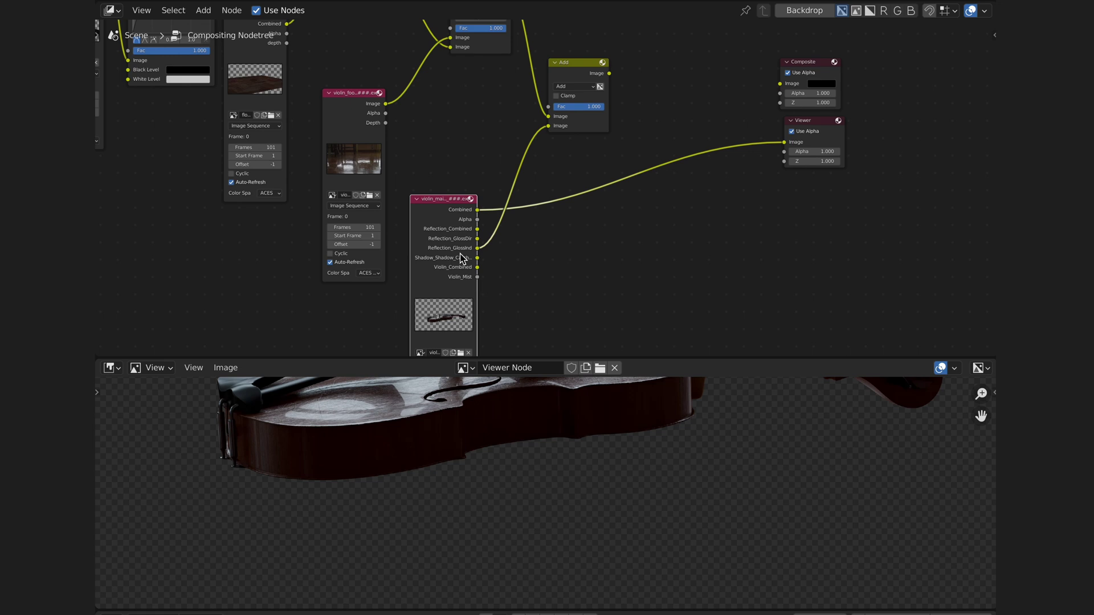
key("shift+a")
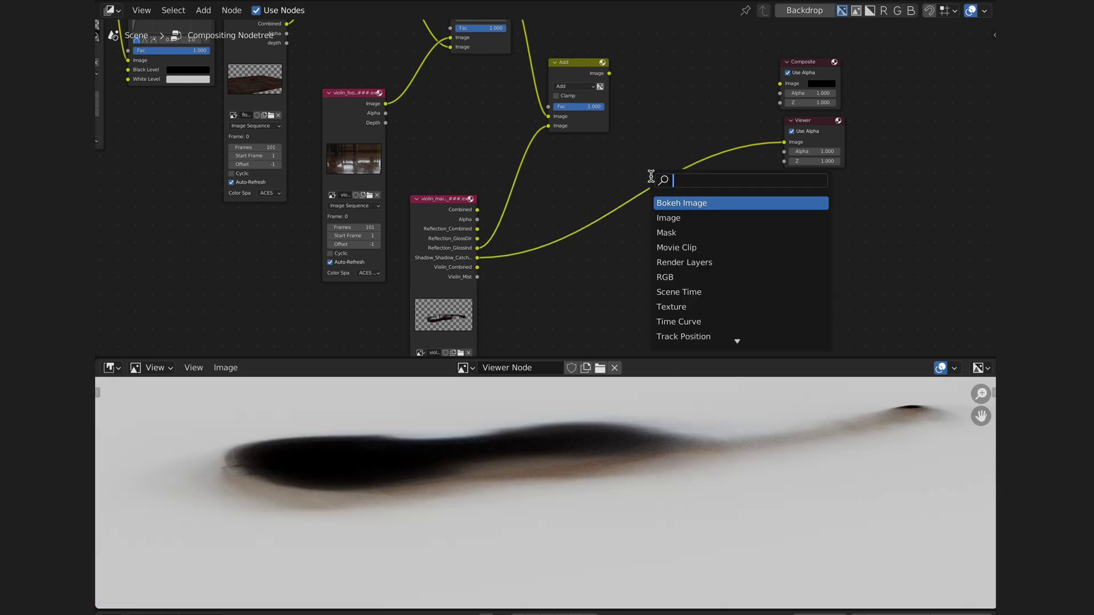
type("mix")
key("Return")
left_click(647, 146)
left_click(666, 164)
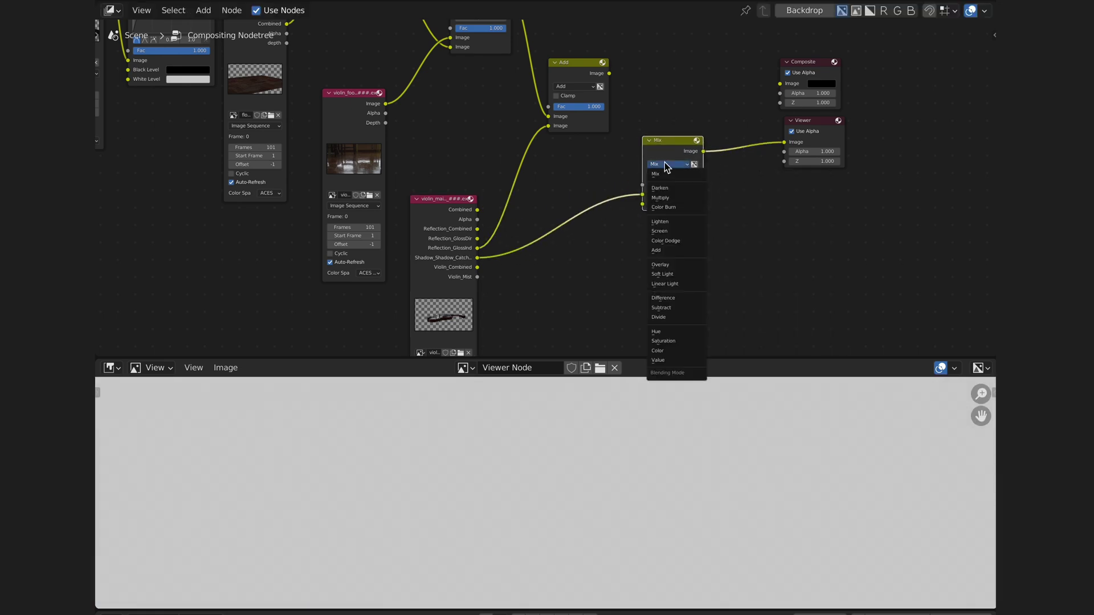
left_click(667, 199)
left_click_drag(608, 73, 643, 194)
key("m")
key("m")
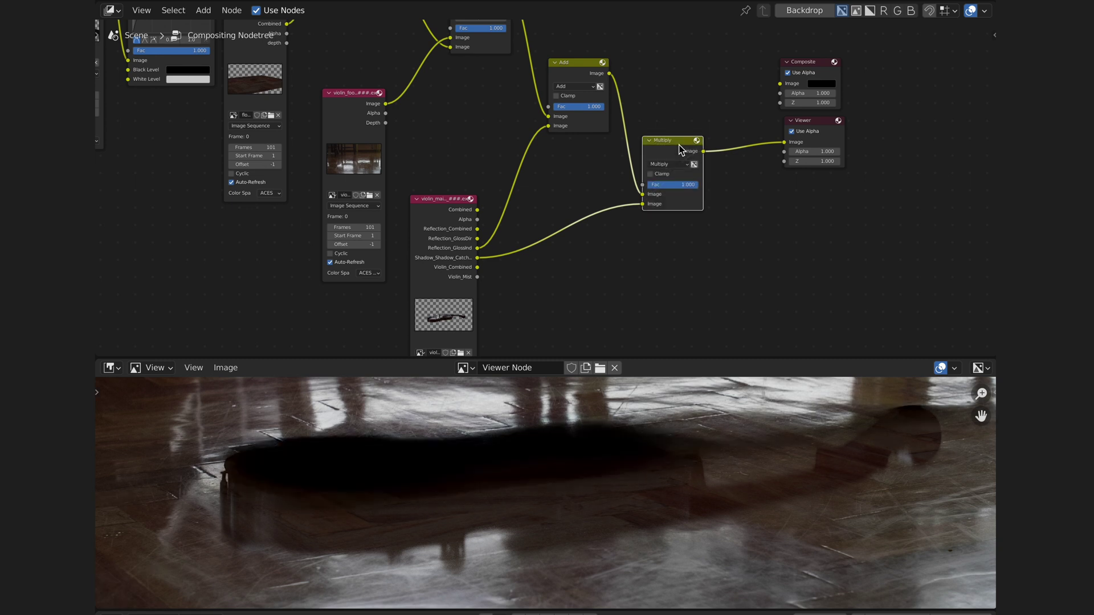
scroll(681, 273, "right", 5, "ctrl")
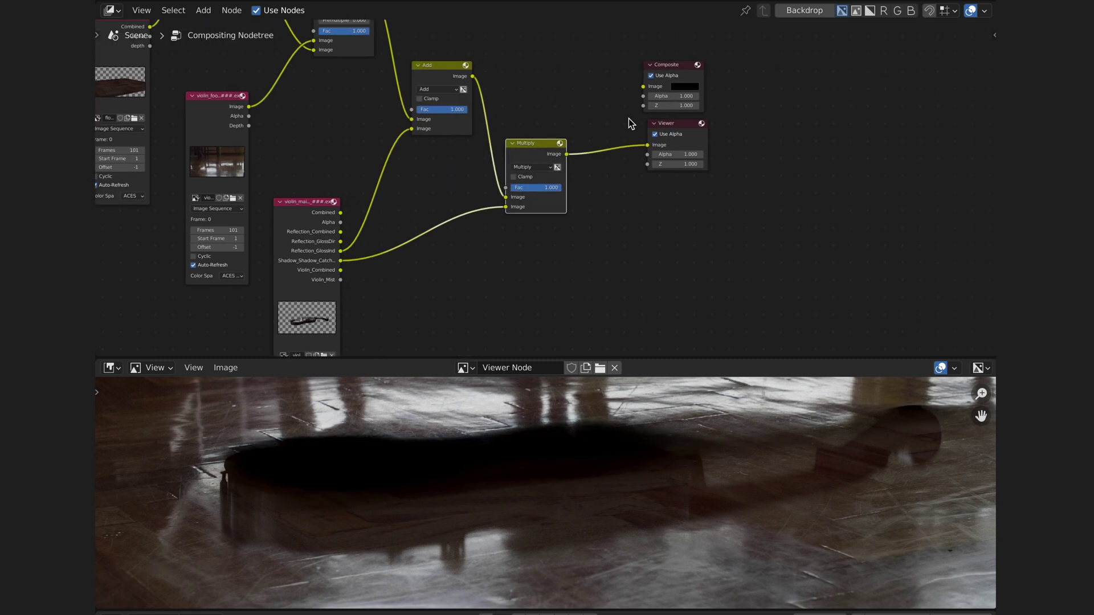
Move the Composite and Viewer nodes right and add an Alpha Over node below Multiply.
left_click_drag(629, 119, 856, 222)
key("g")
left_click(884, 238)
key("shift+a")
type("alph")
key("Return")
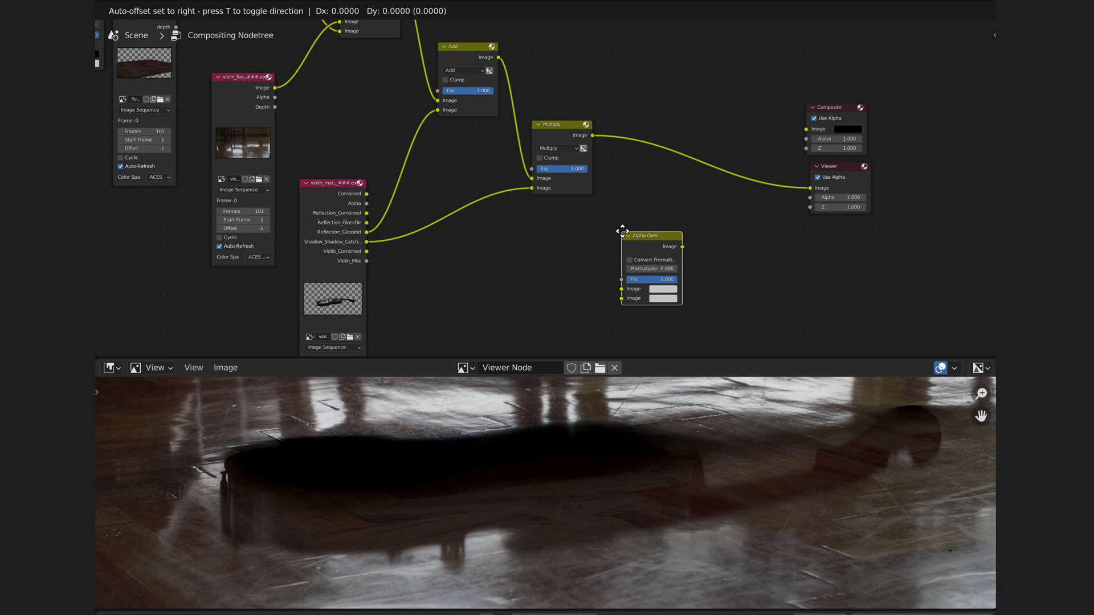
left_click(633, 228)
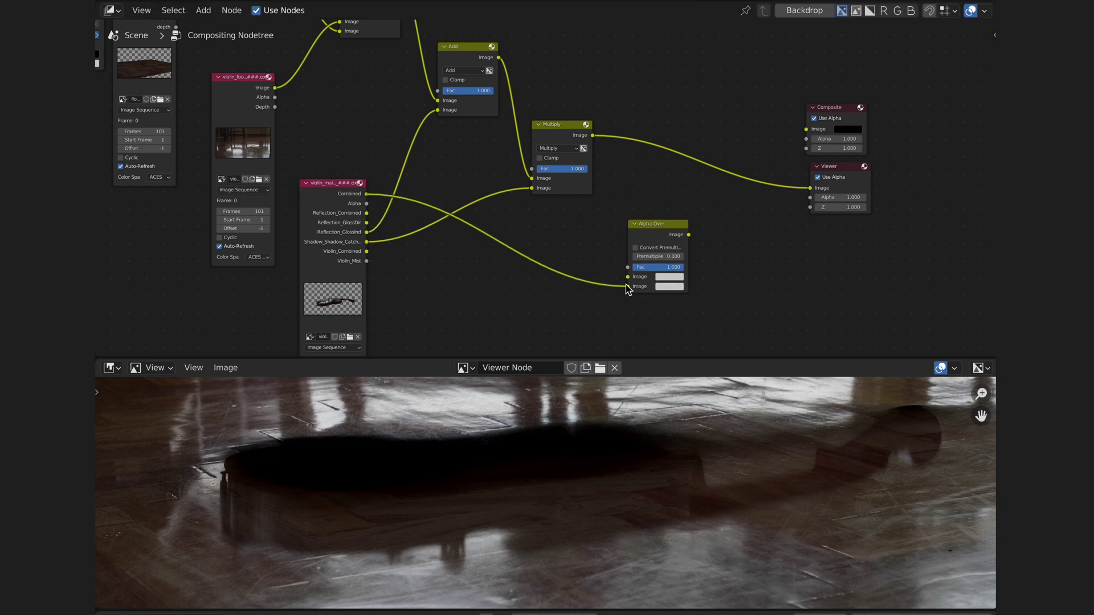
Feed the violin Combined pass into Alpha Over and preview the result.
left_click_drag(366, 193, 628, 286)
left_click(590, 151)
left_click(686, 248, "ctrl+shift")
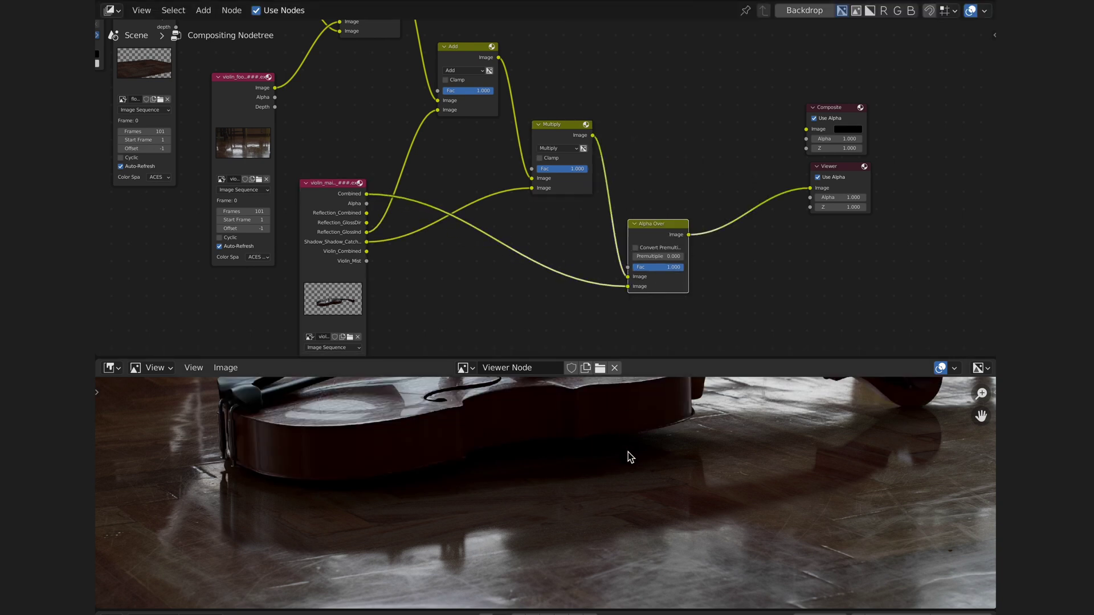
scroll(629, 452, "down", 2)
scroll(622, 515, "down", 2)
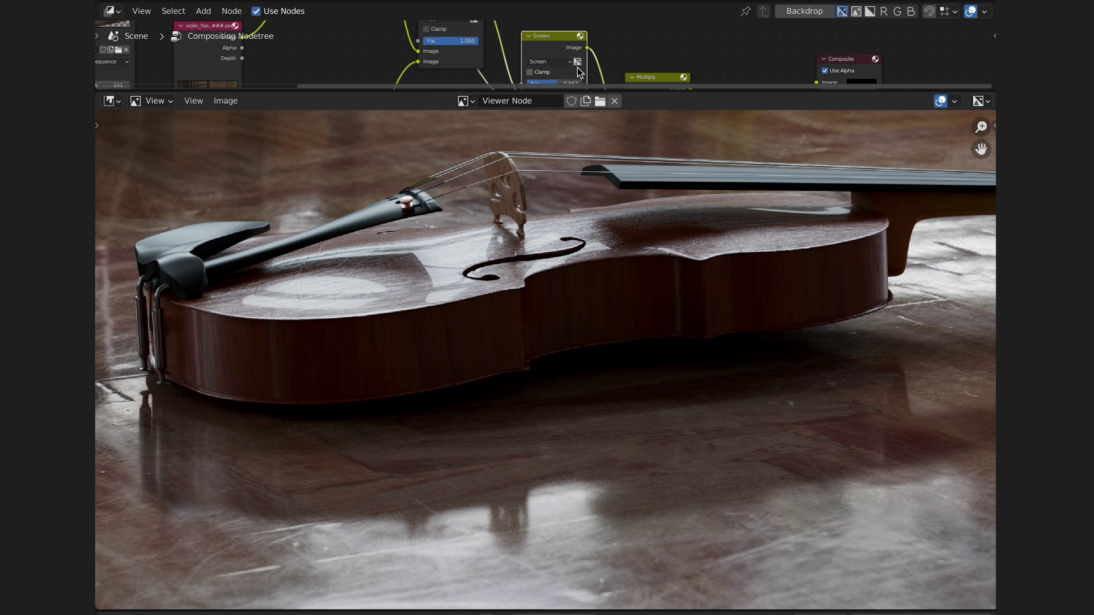
Mute the Screen node, then mask FloorImperfection with a linked Set Alpha duplicate and preview it.
key("m")
key("m")
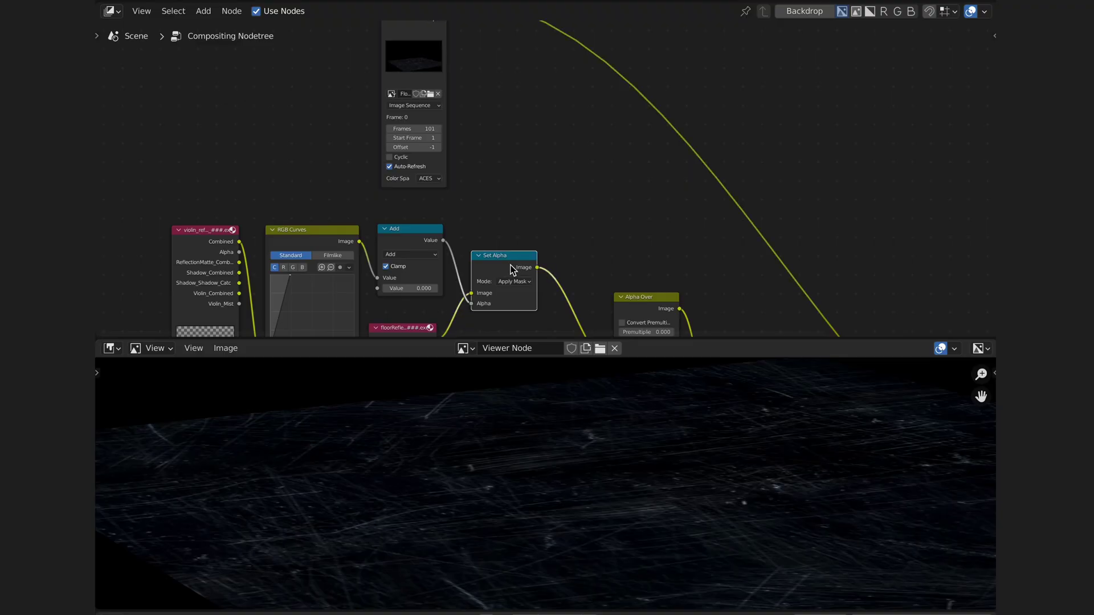
key("ctrl+shift+d")
left_click(515, 98)
middle_click_drag(515, 98, 537, 182)
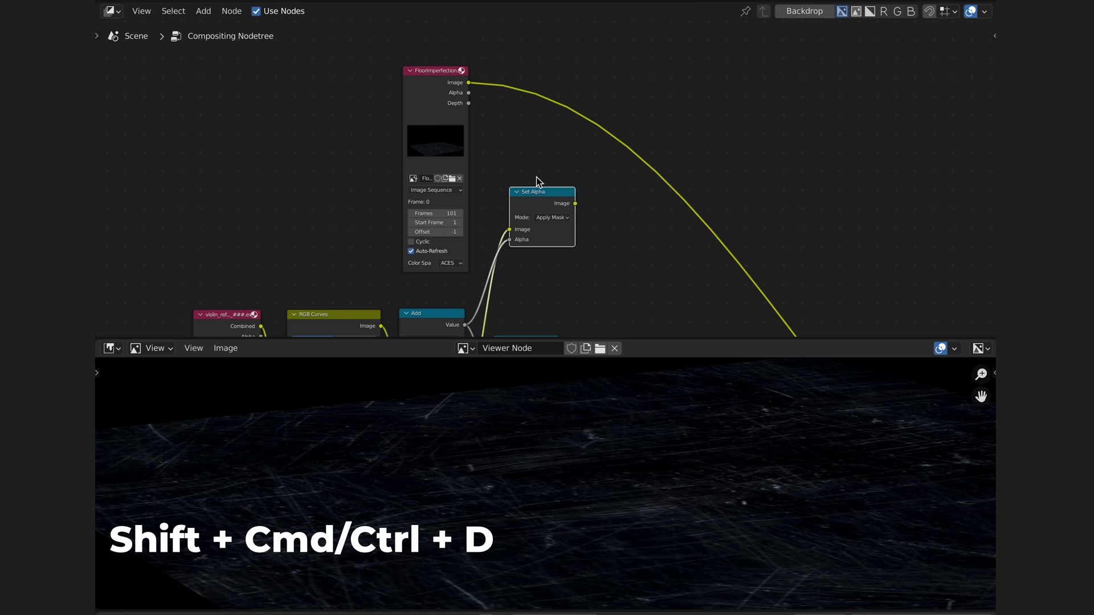
left_click_drag(468, 83, 510, 229)
left_click(539, 205, "ctrl+shift")
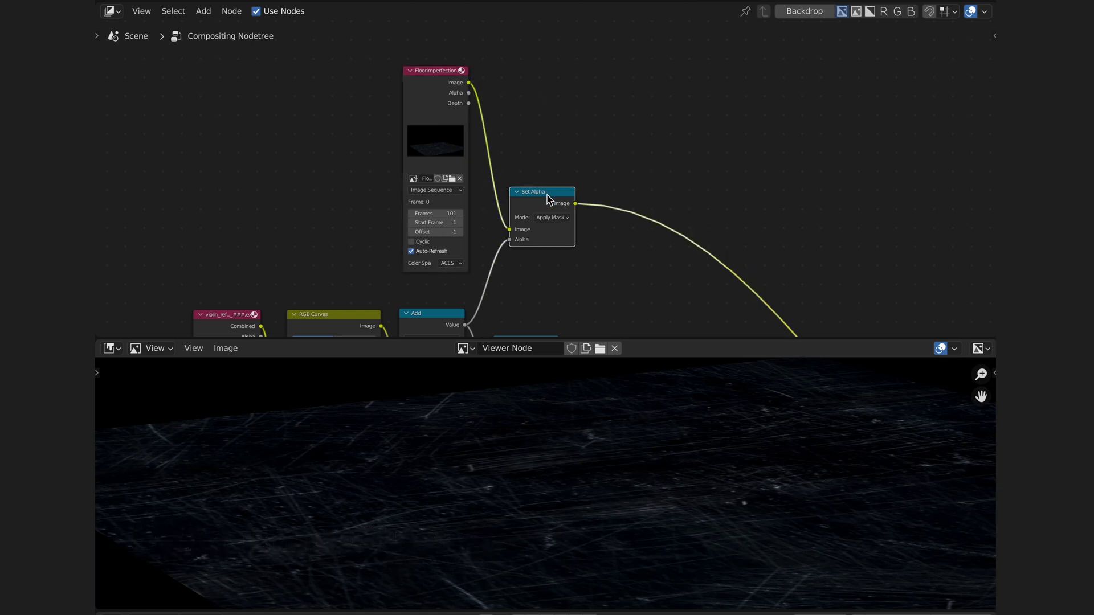
scroll(540, 206, "down", 1)
scroll(648, 292, "up", 1)
middle_click_drag(682, 518, 652, 489)
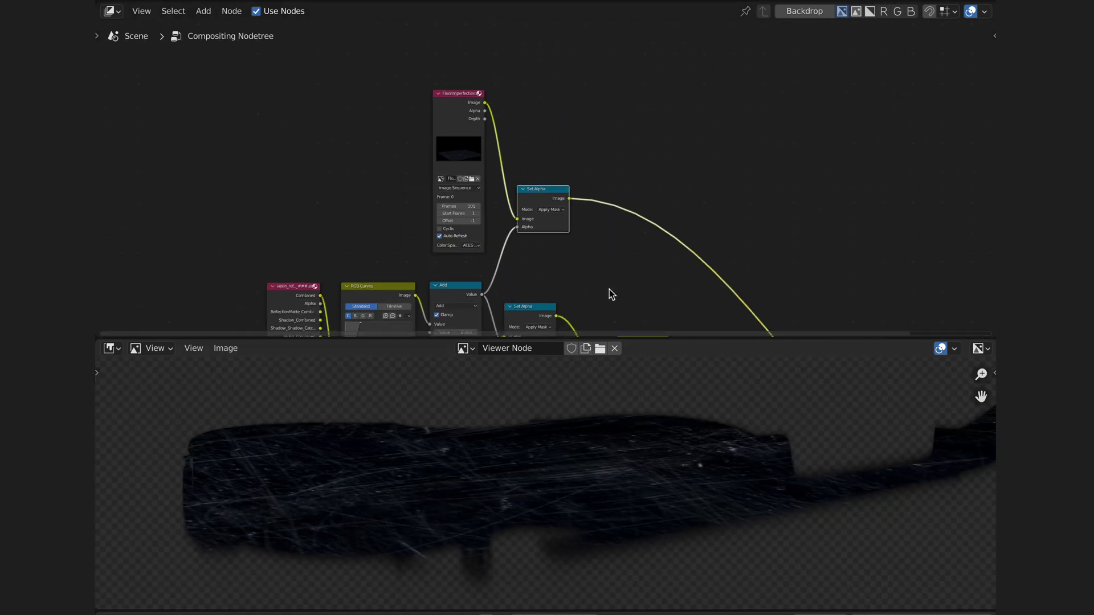
Duplicate the Add node as a Screen blend, link its second image, and set factor about 0.47.
key("shift+d")
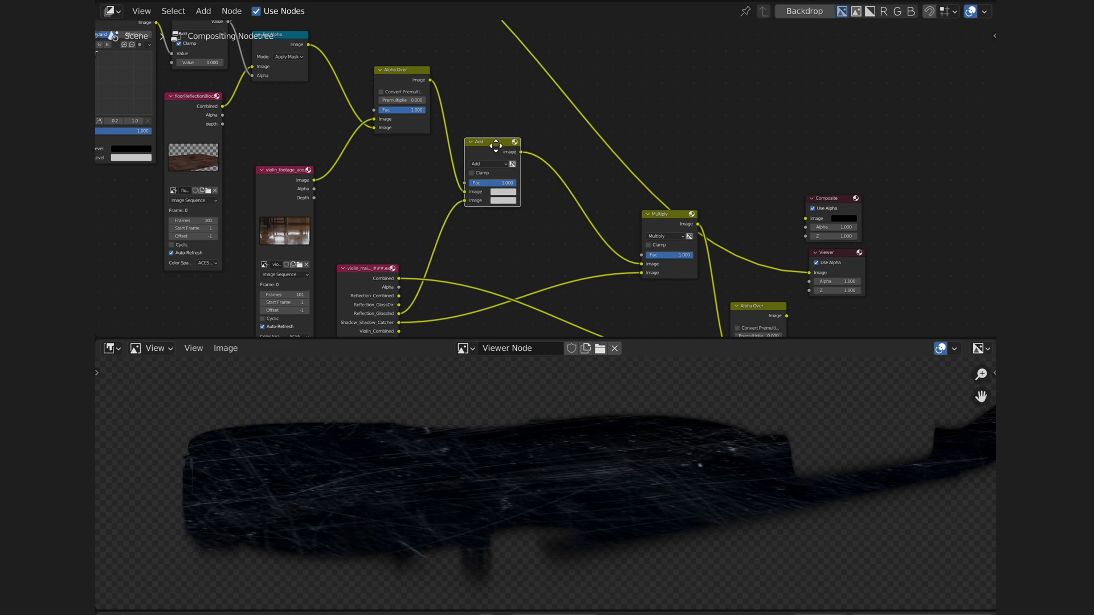
left_click(572, 177)
scroll(591, 202, "up", 1)
left_click(589, 199)
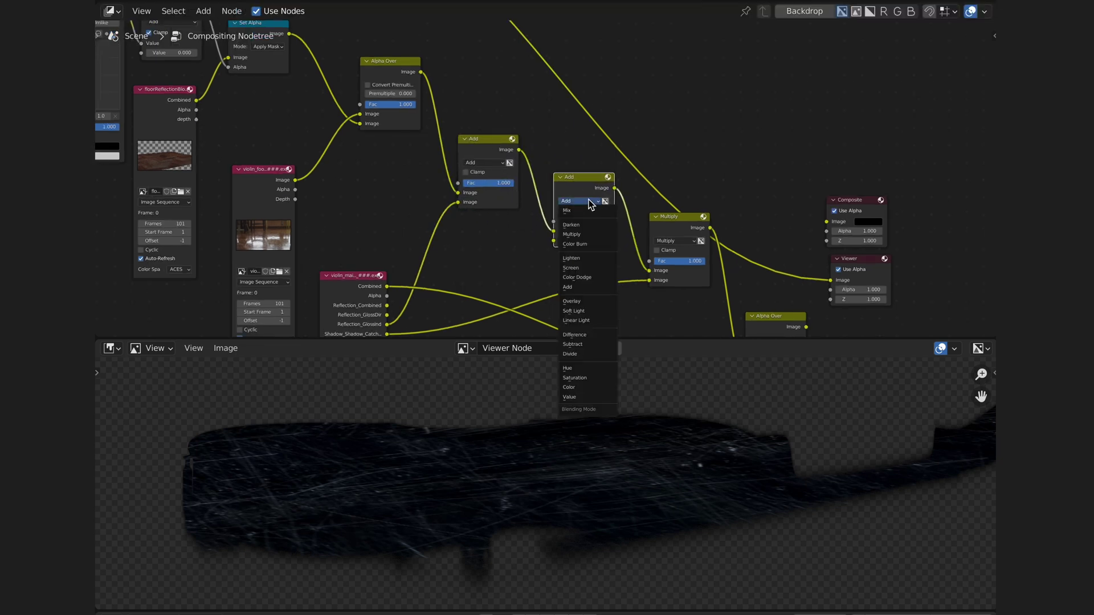
left_click(593, 268)
scroll(456, 111, "down", 3)
scroll(652, 269, "up", 1)
left_click_drag(652, 274, 639, 228)
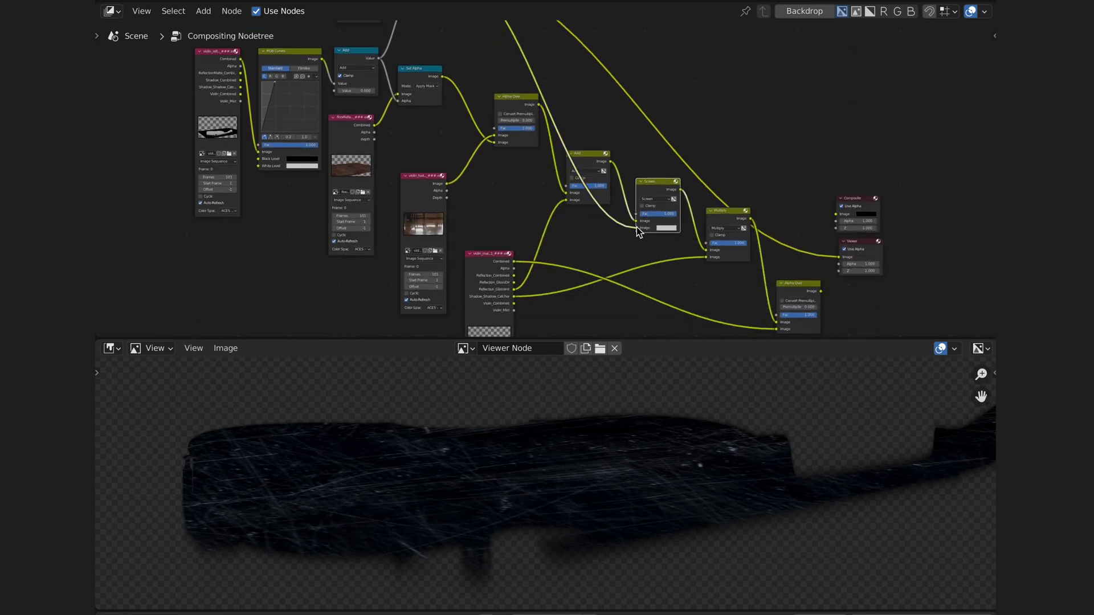
scroll(841, 271, "up", 2)
left_click_drag(530, 171, 514, 171)
left_click(530, 125)
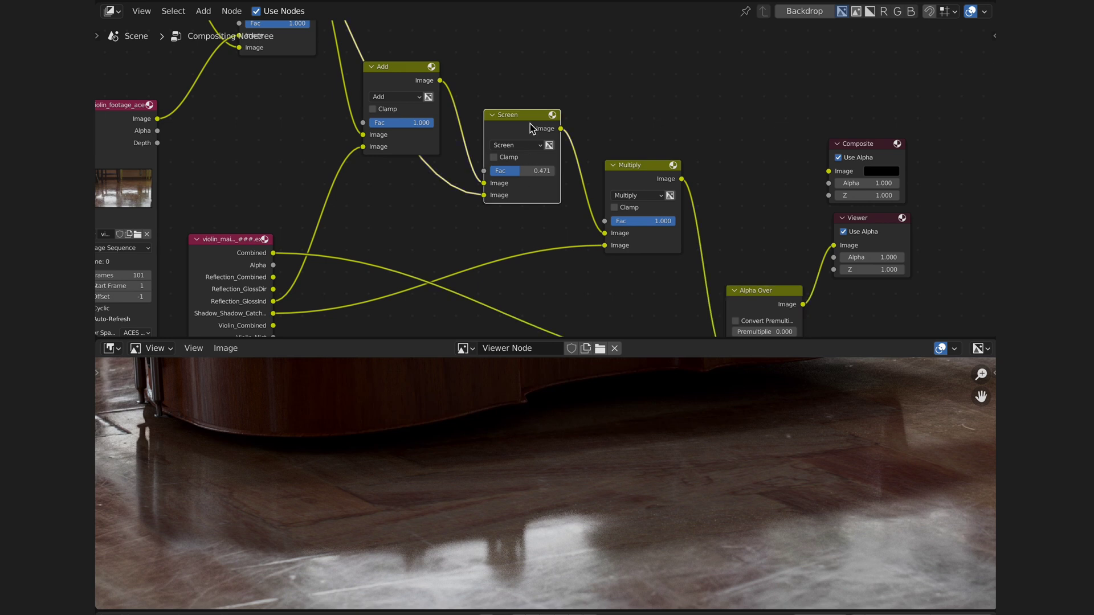
Sample violin edge pixels in the enlarged viewer, then insert an Exposure node at 0.7 on Combined.
key("ctrl+space")
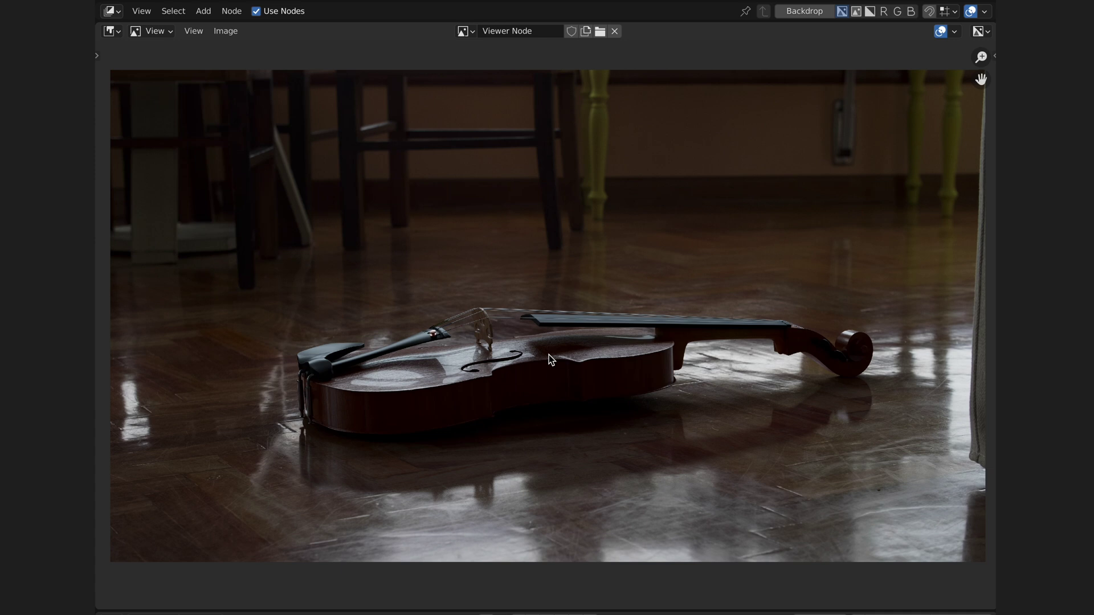
scroll(441, 242, "up", 5)
scroll(630, 330, "up", 4)
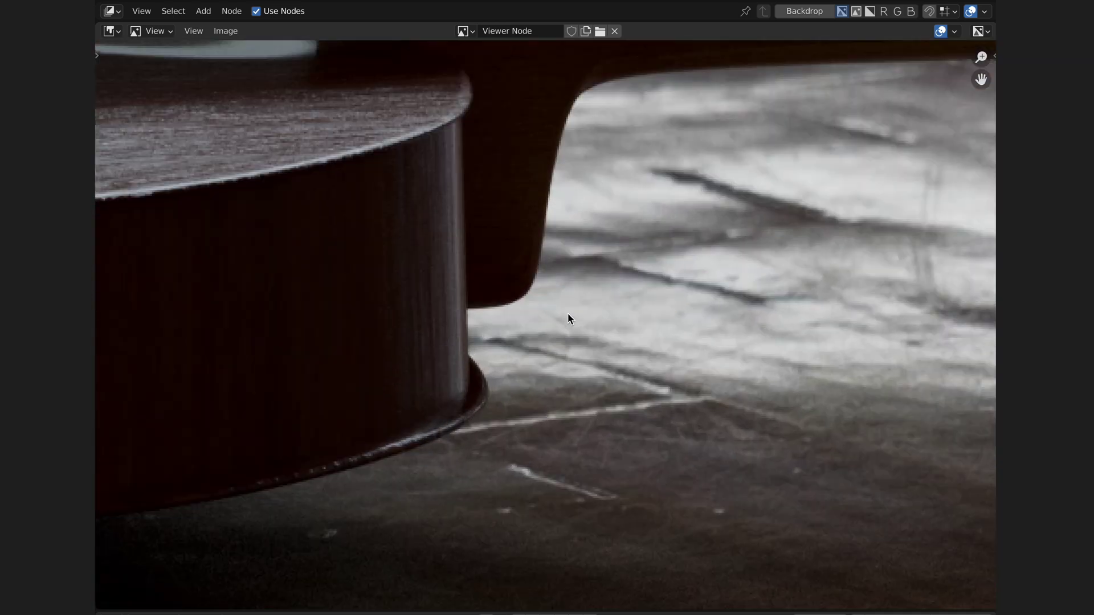
left_click_drag(566, 310, 339, 349)
scroll(338, 346, "down", 3)
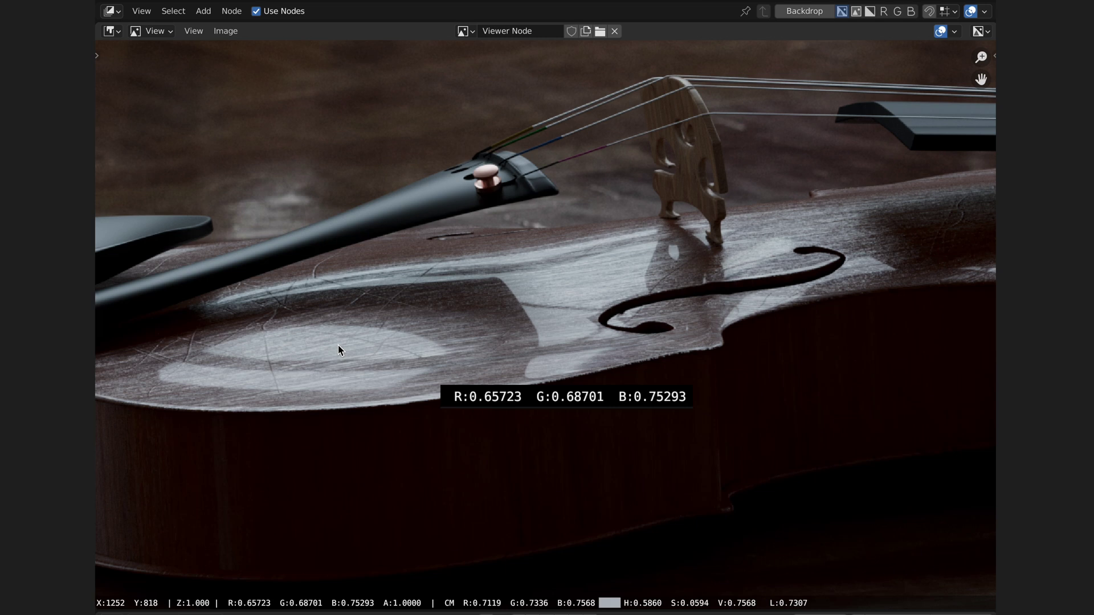
type("ex")
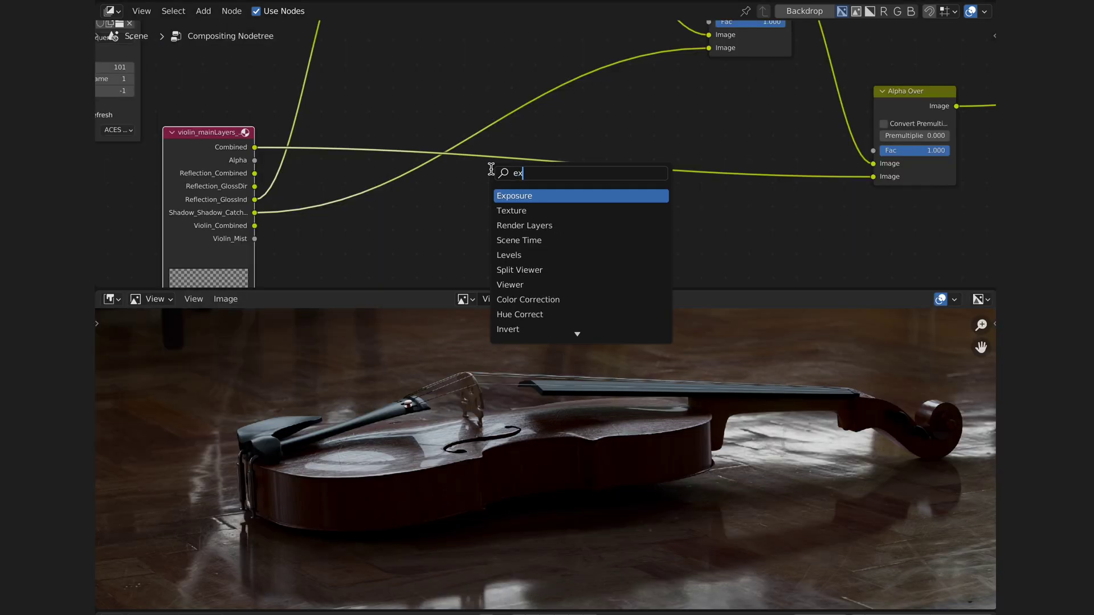
key("Return")
left_click(530, 172)
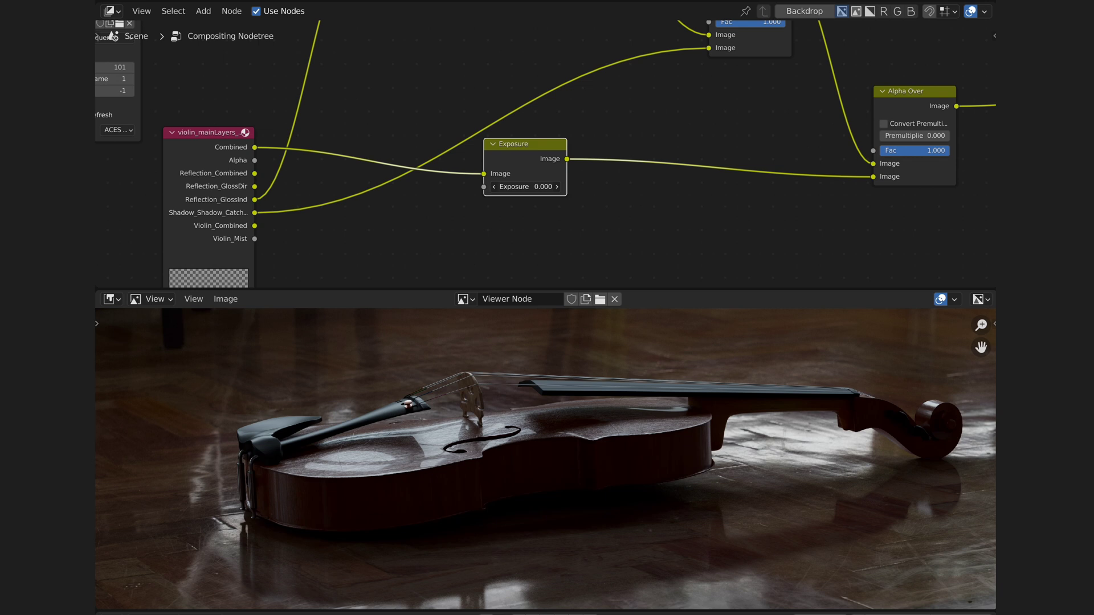
left_click_drag(525, 187, 556, 186)
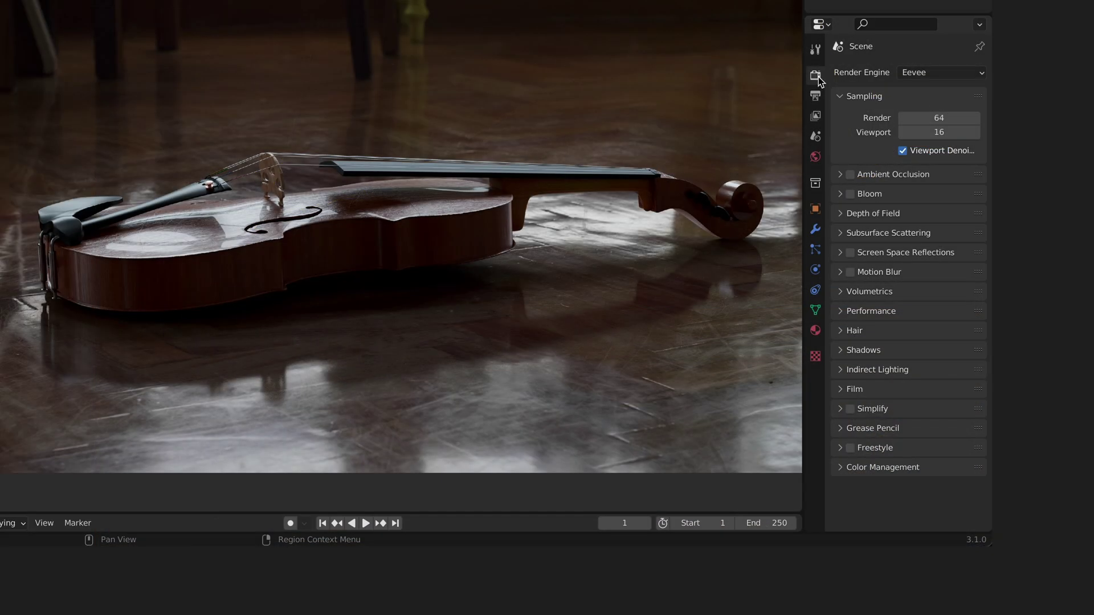
Expand Color Management in Render Properties and raise the scene Exposure.
left_click(839, 468)
scroll(890, 367, "down", 2)
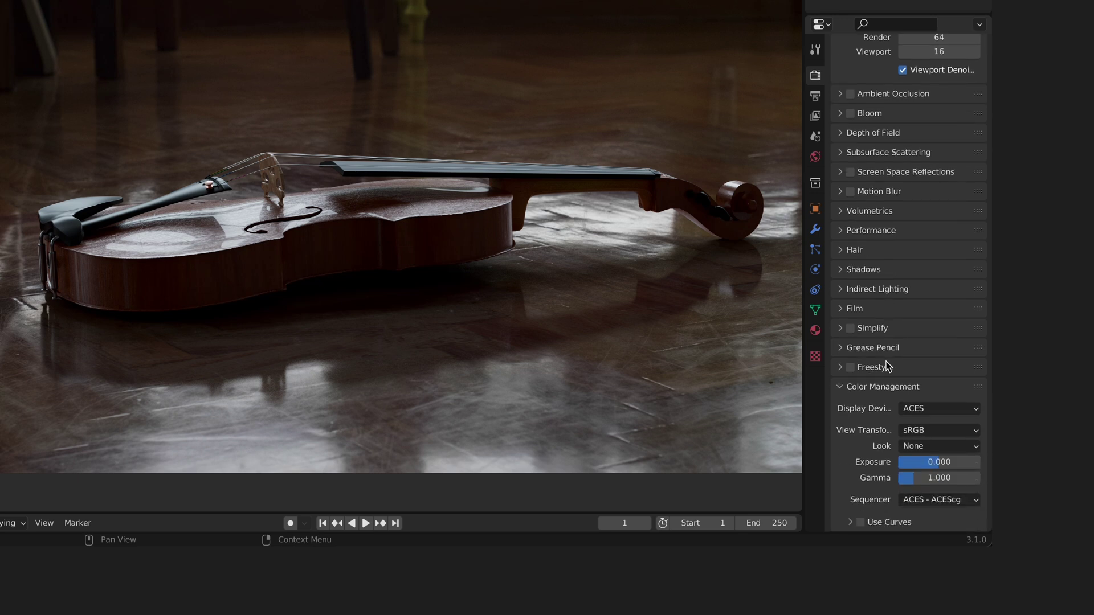
left_click_drag(938, 464, 1009, 464)
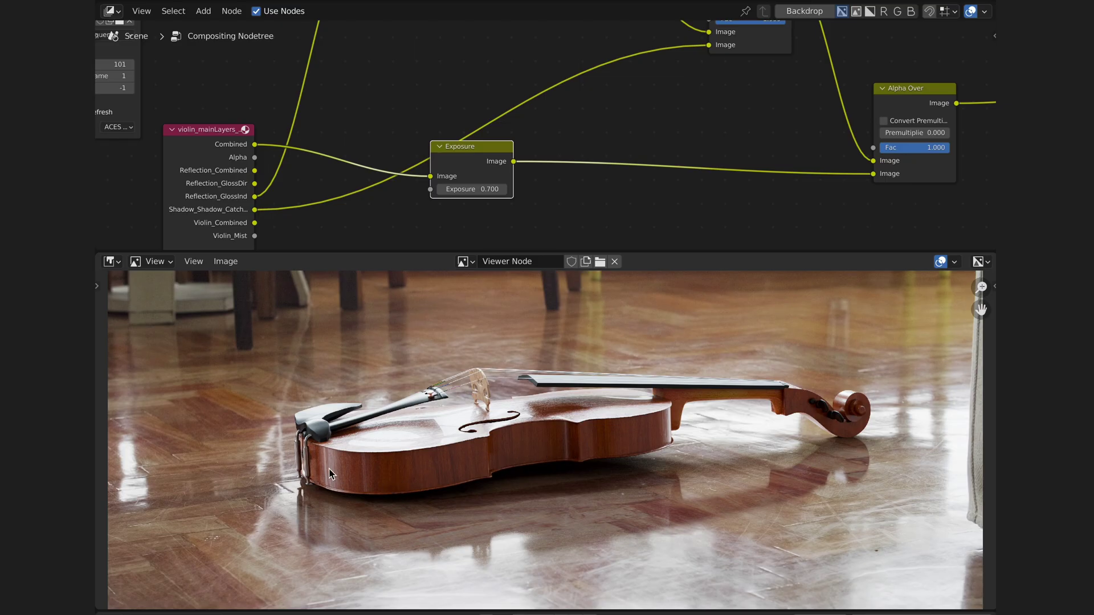
Insert a Hue Saturation Value node after Exposure with saturation about 0.79, then sample footage pixels.
key("shift+a")
left_click(587, 164)
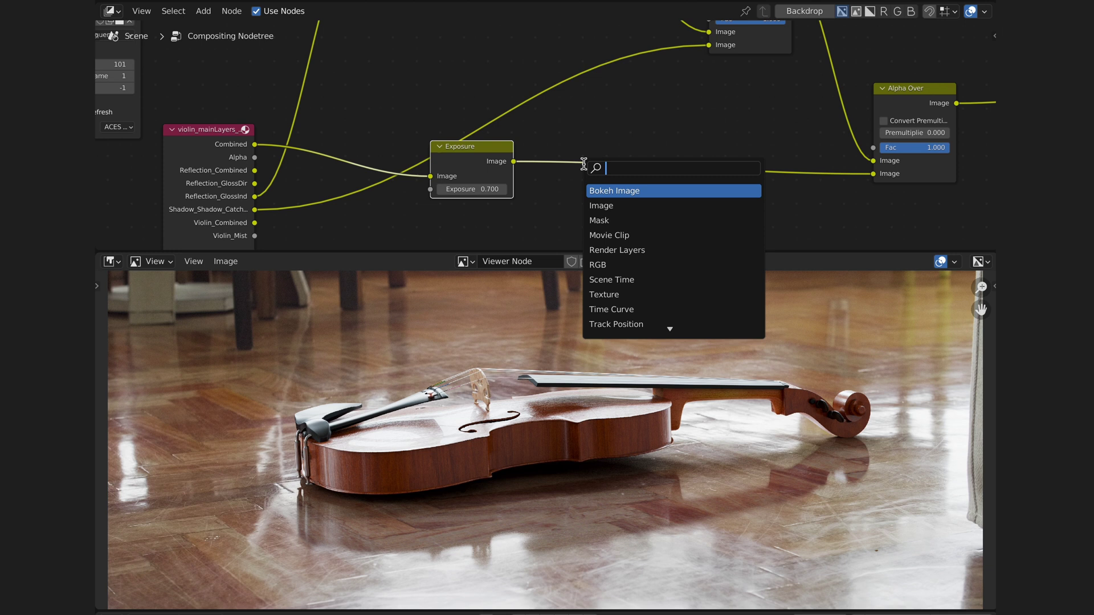
type("sa")
key("Return")
left_click(599, 196)
type("0.750")
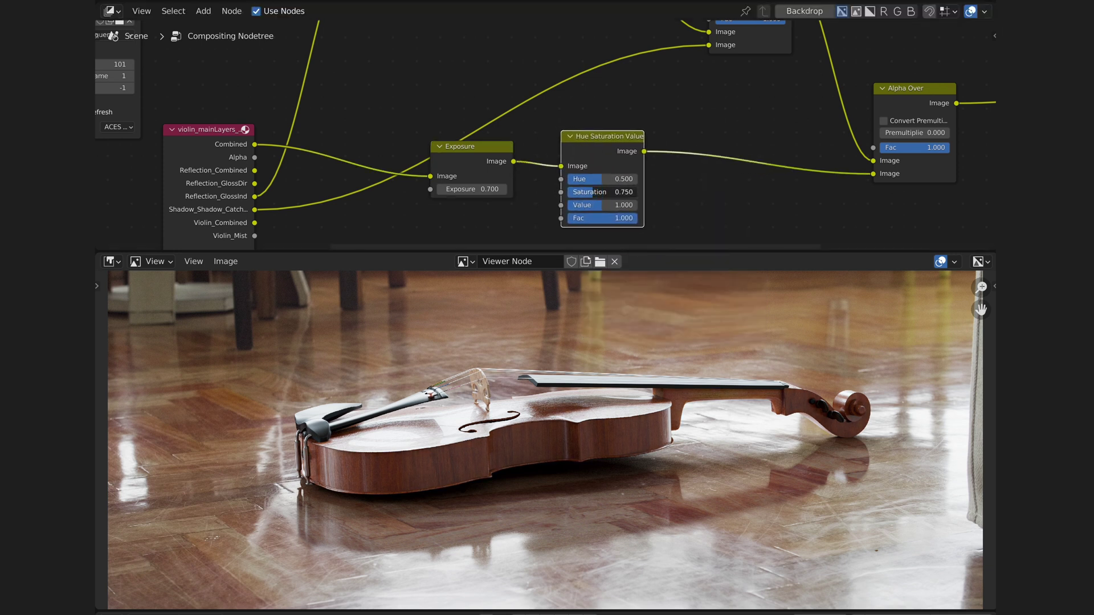
left_click_drag(603, 191, 615, 191)
scroll(393, 496, "up", 5)
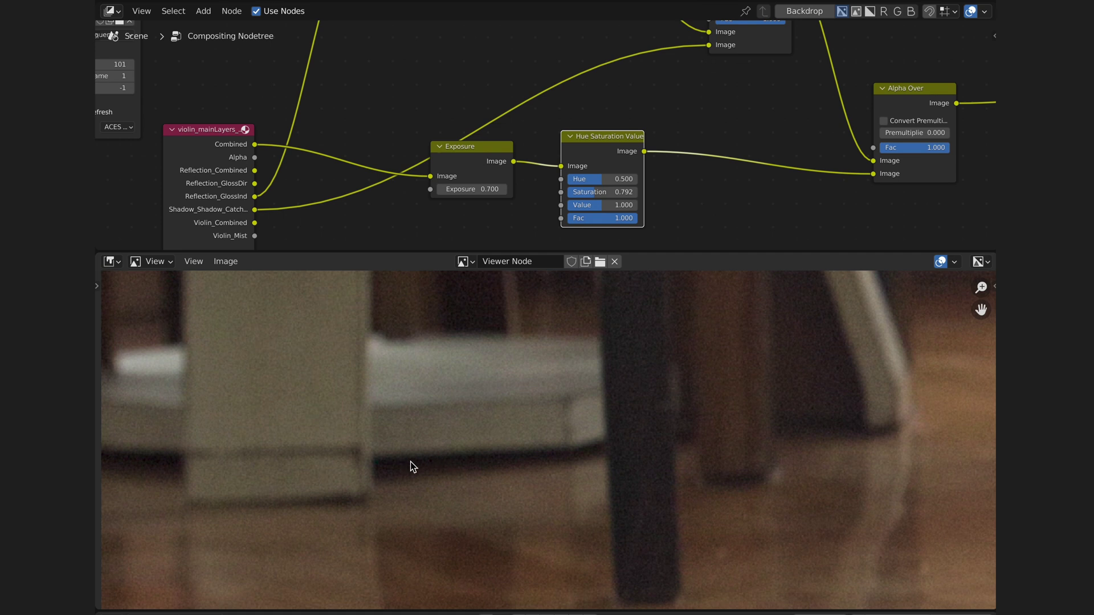
right_click_drag(410, 462, 398, 461)
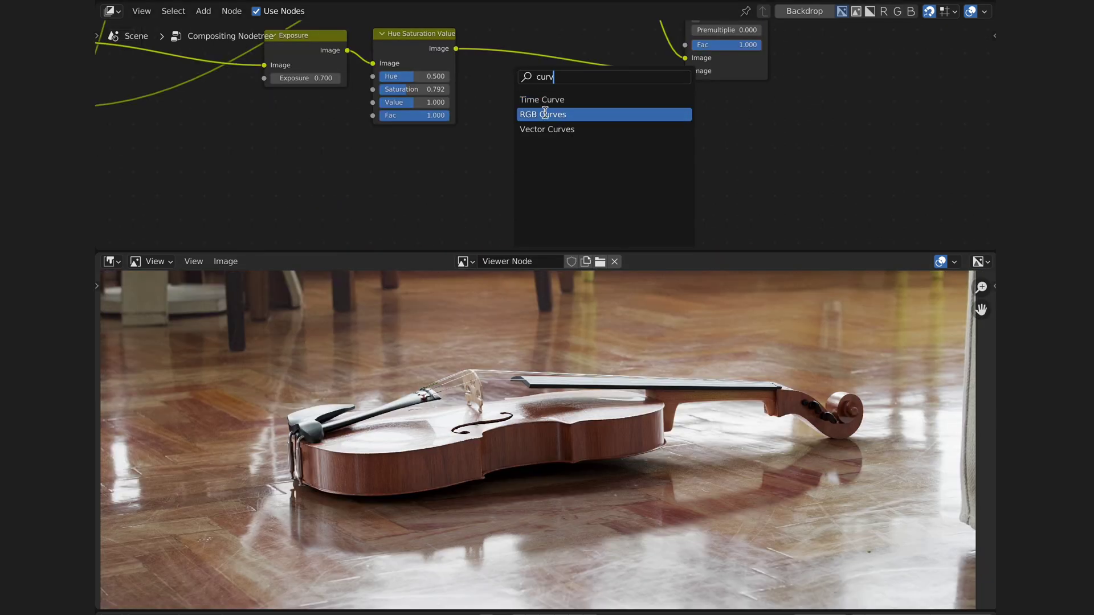
Add an RGB Curves node after Hue Saturation Value, compare it muted, then add a Mix node.
left_click(543, 114)
left_click(522, 78)
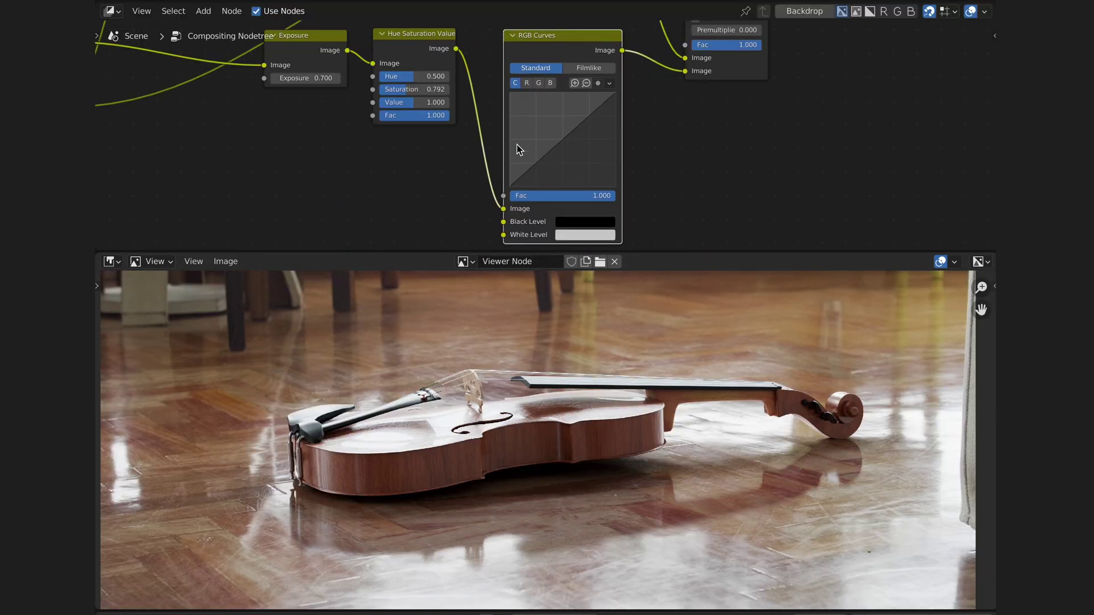
left_click(511, 185)
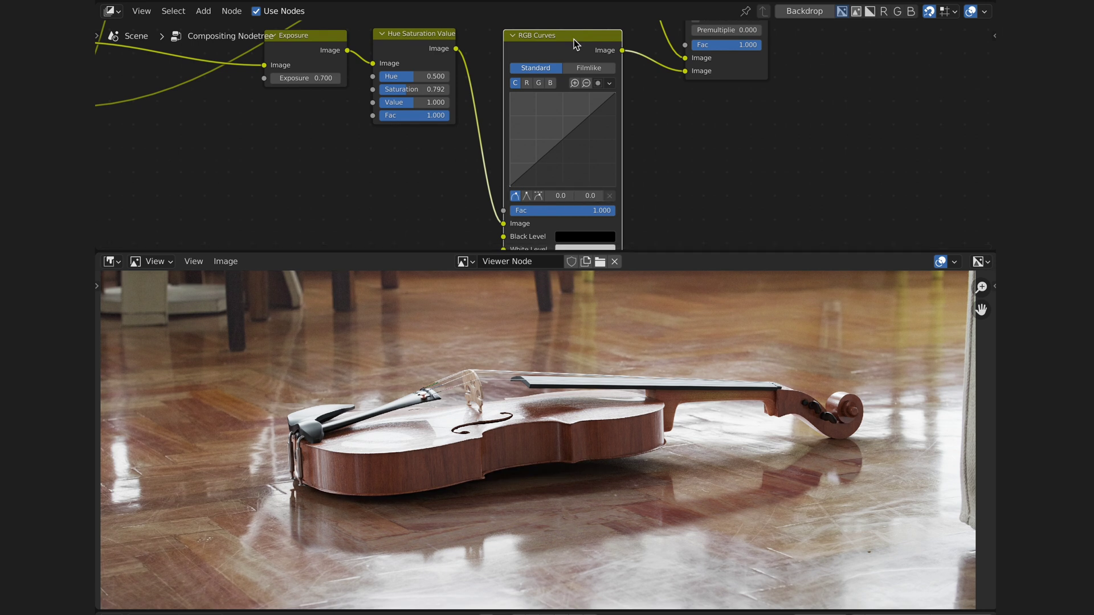
key("m")
key("m")
key("m")
key("m")
key("shift+a")
type("mix")
key("Return")
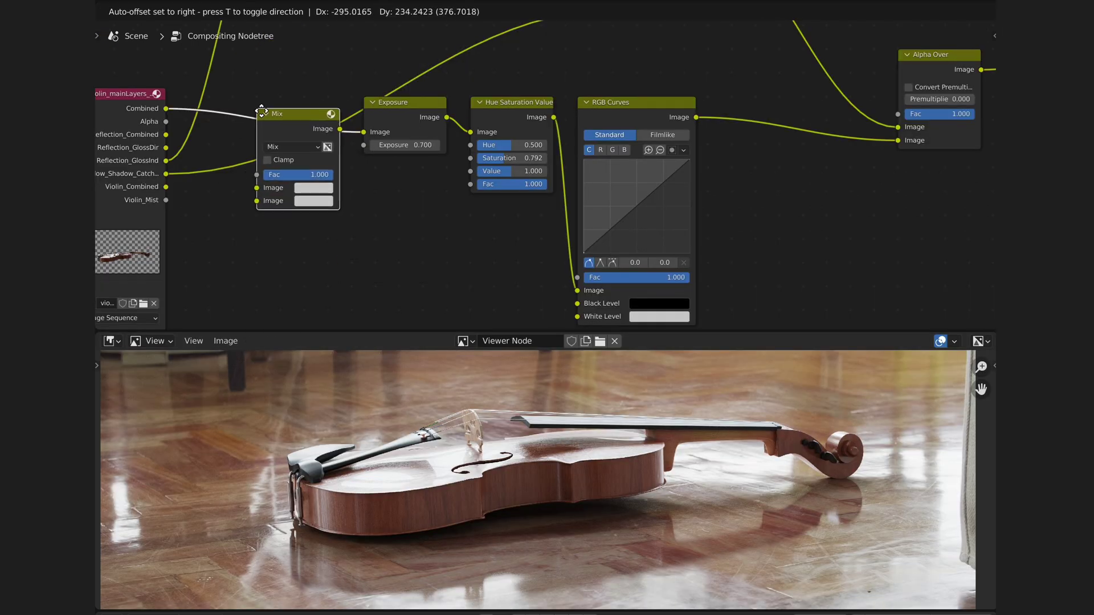
Place the Mix node before Exposure as Divide, with the Alpha pass as its second image.
left_click(261, 110)
left_click_drag(300, 110, 299, 103)
left_click(295, 134)
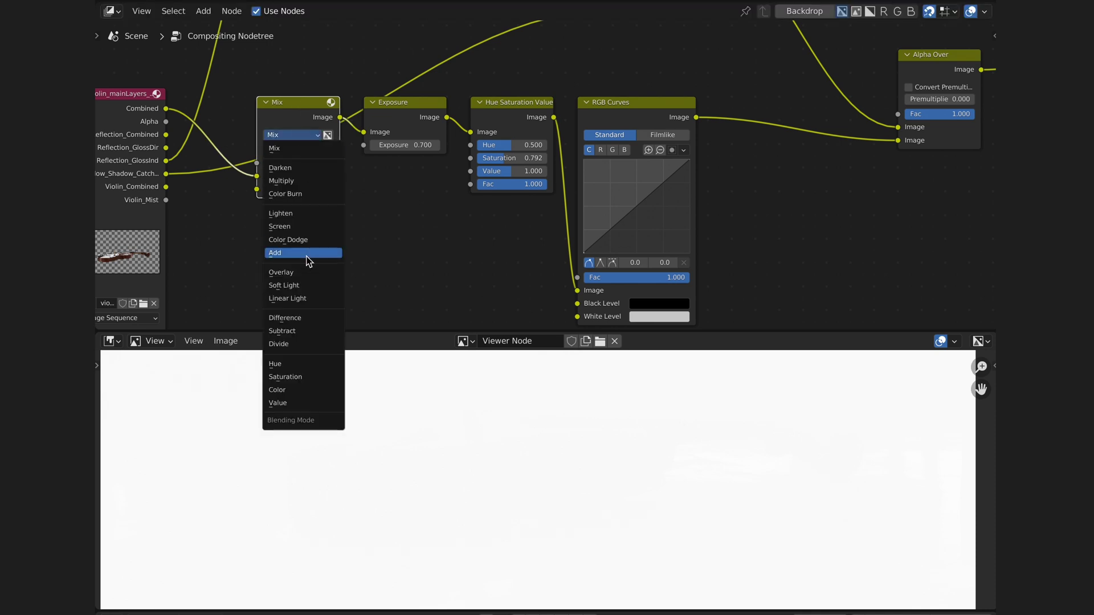
left_click(300, 344)
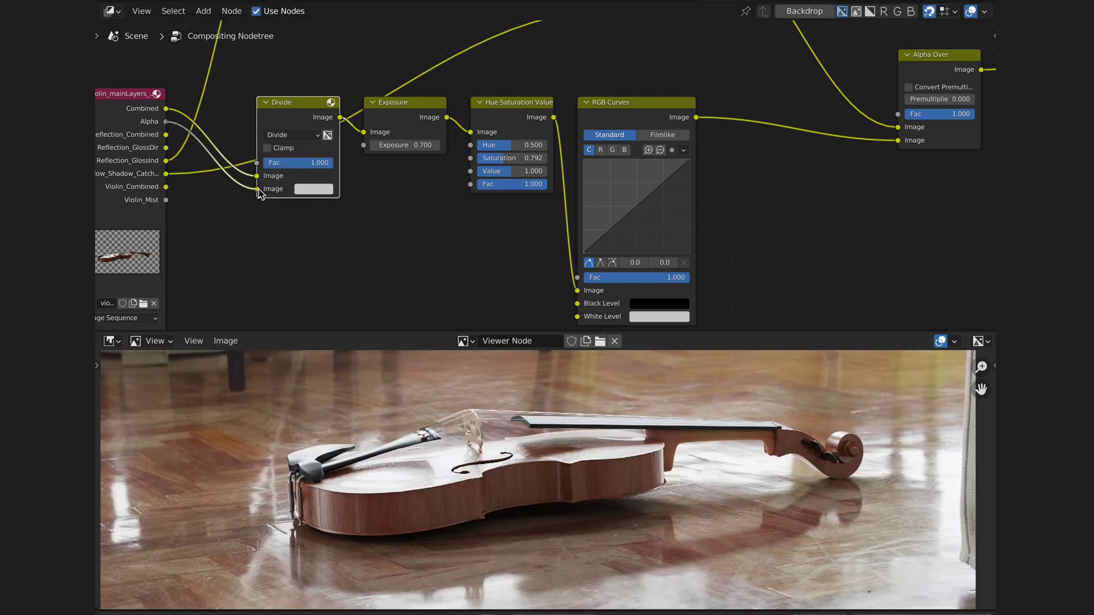
left_click_drag(261, 195, 257, 189)
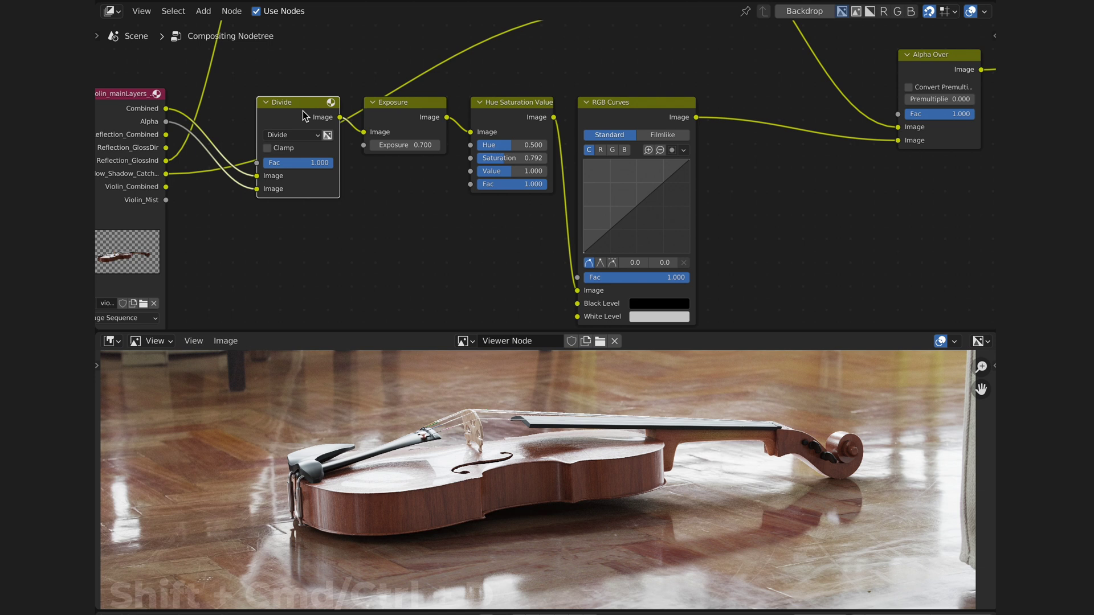
Duplicate Divide after RGB Curves as a Multiply node and preview its result.
key("shift+ctrl+d")
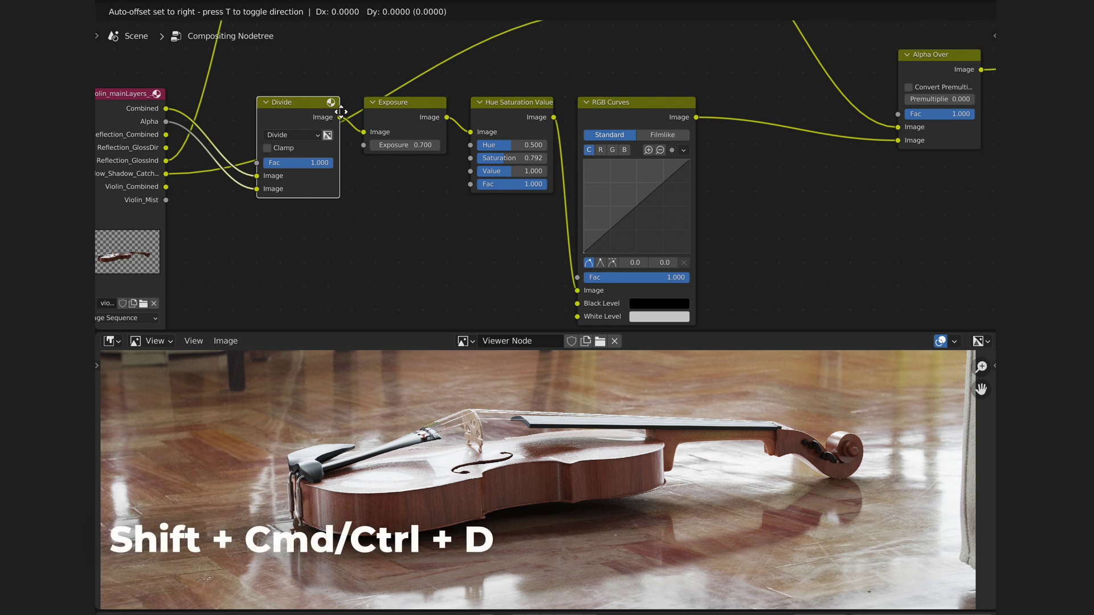
left_click(727, 122)
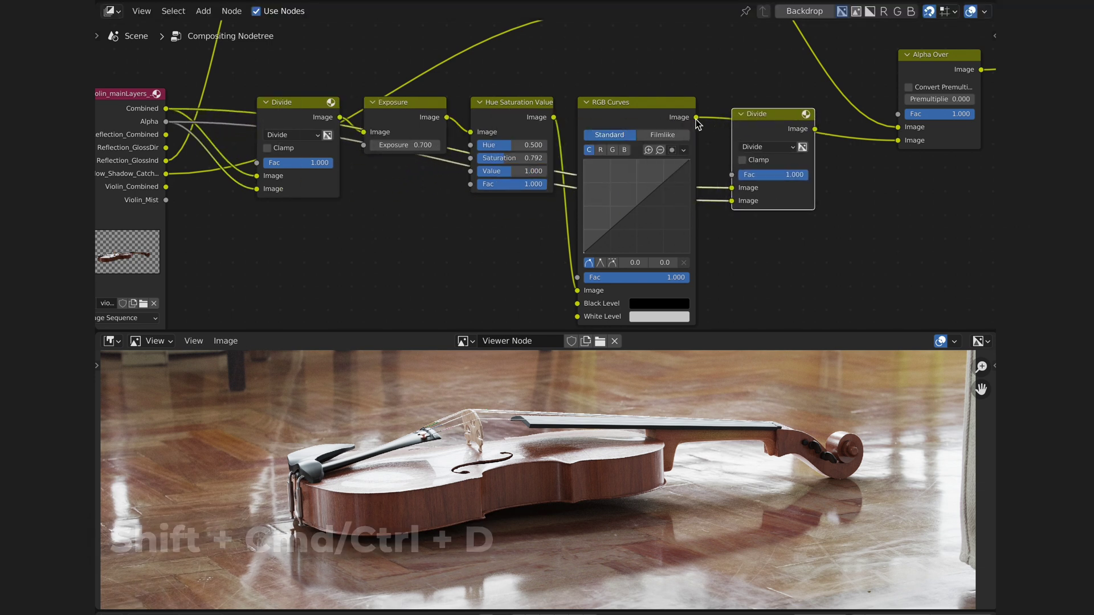
left_click_drag(697, 117, 733, 189)
left_click(765, 147)
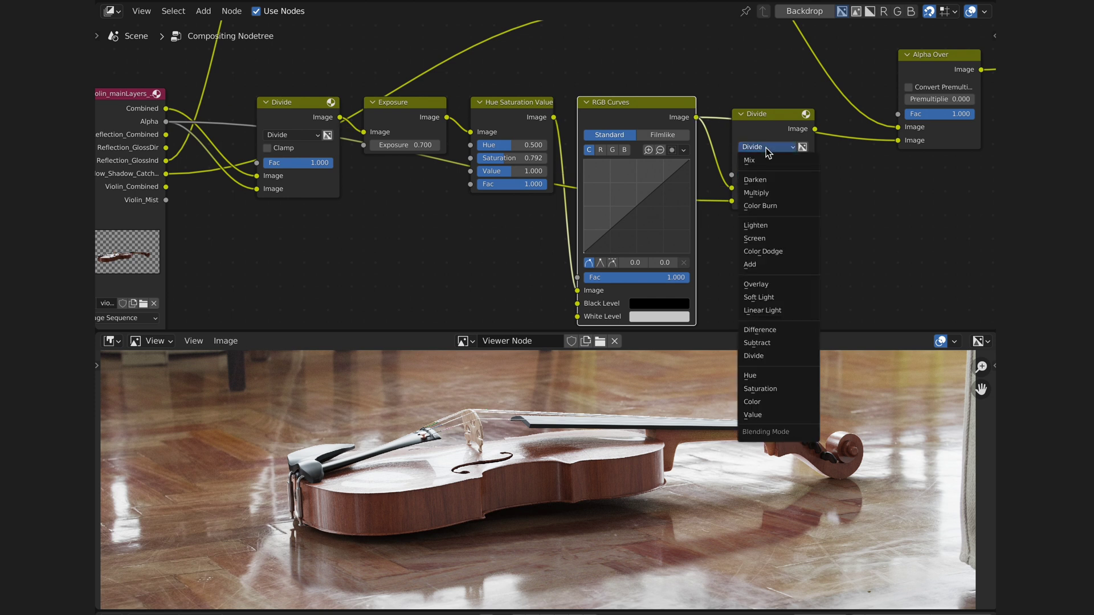
left_click(778, 192)
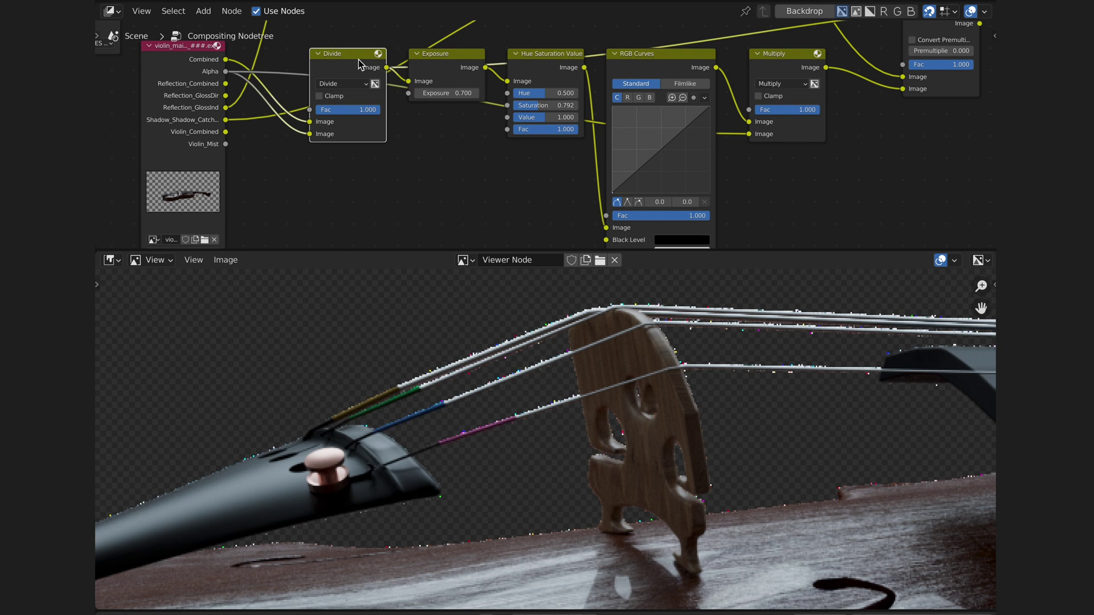
key("m")
key("m")
left_click(791, 60, "ctrl+shift")
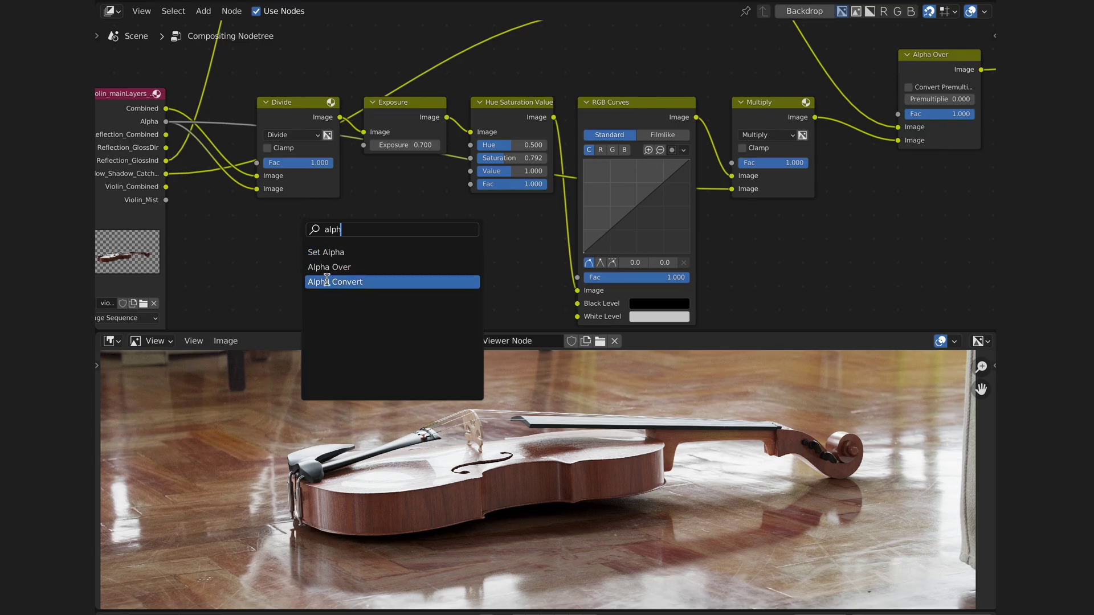
Add a To Straight Alpha Convert node below Divide, then place a duplicate after the violin grade.
left_click(327, 280)
left_click(282, 245)
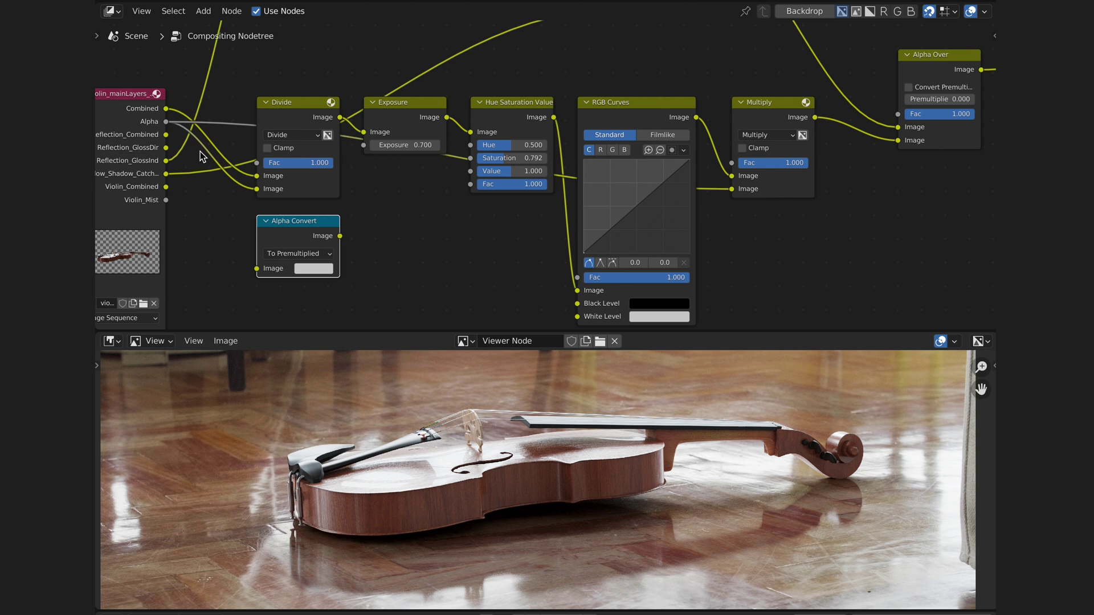
left_click(278, 255)
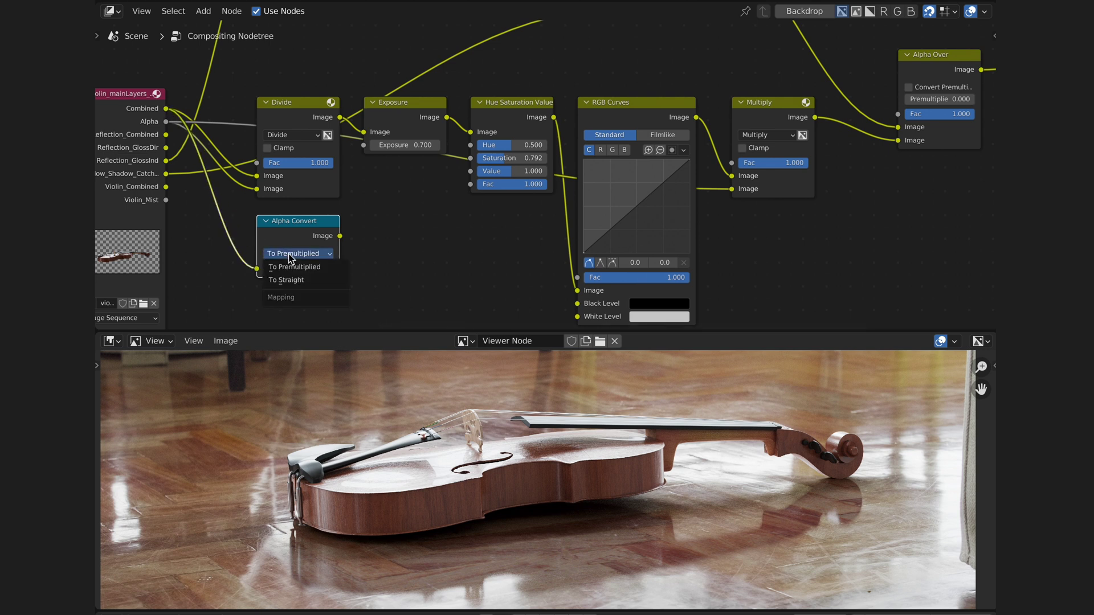
left_click(296, 282)
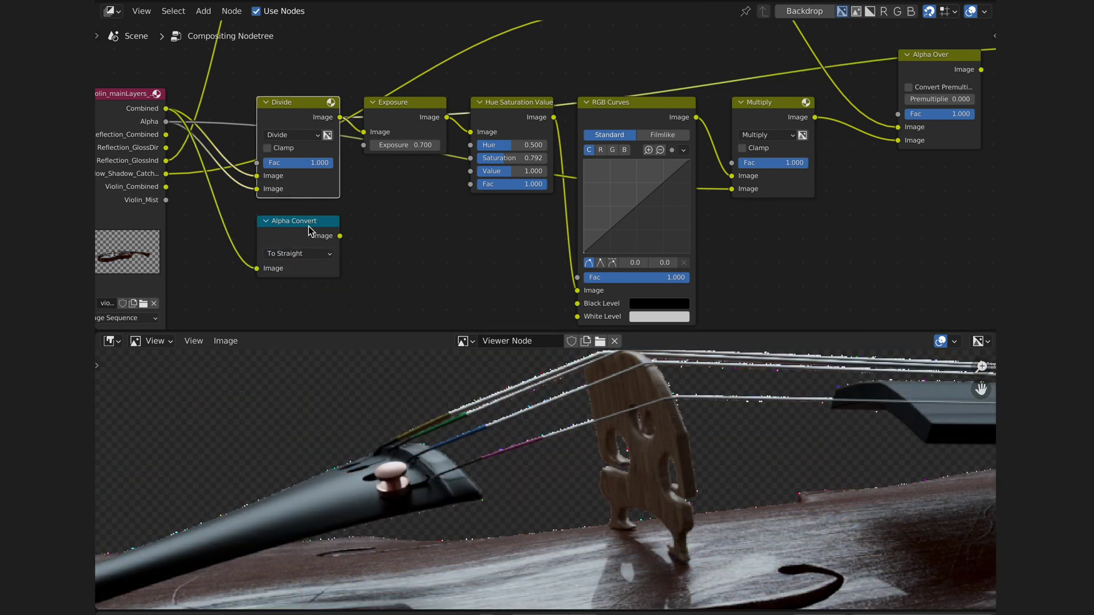
scroll(312, 234, "down", 2)
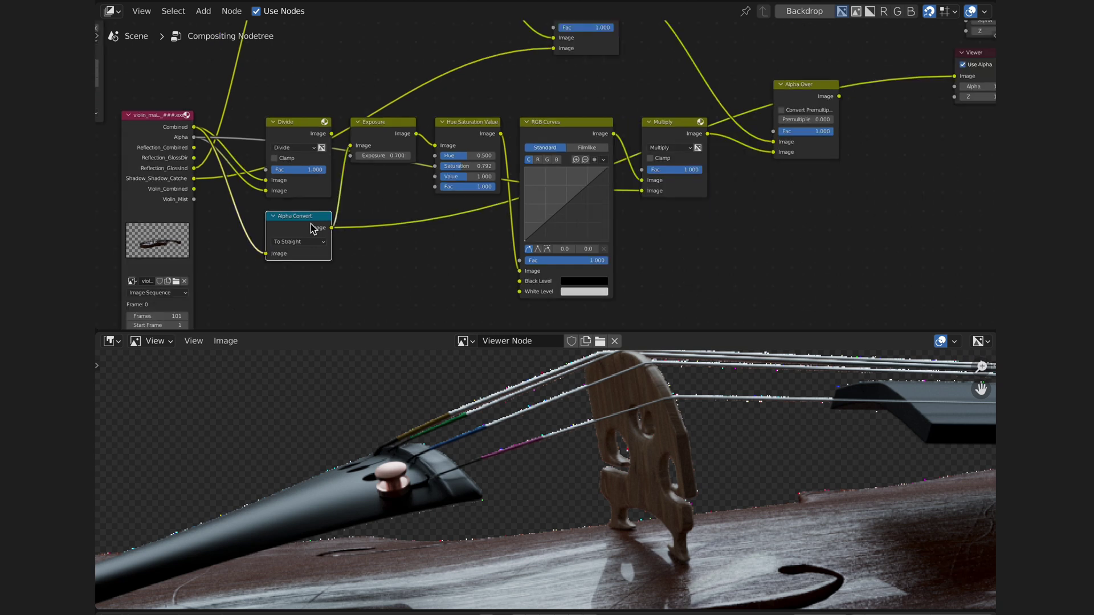
key("shift+d")
left_click(686, 223)
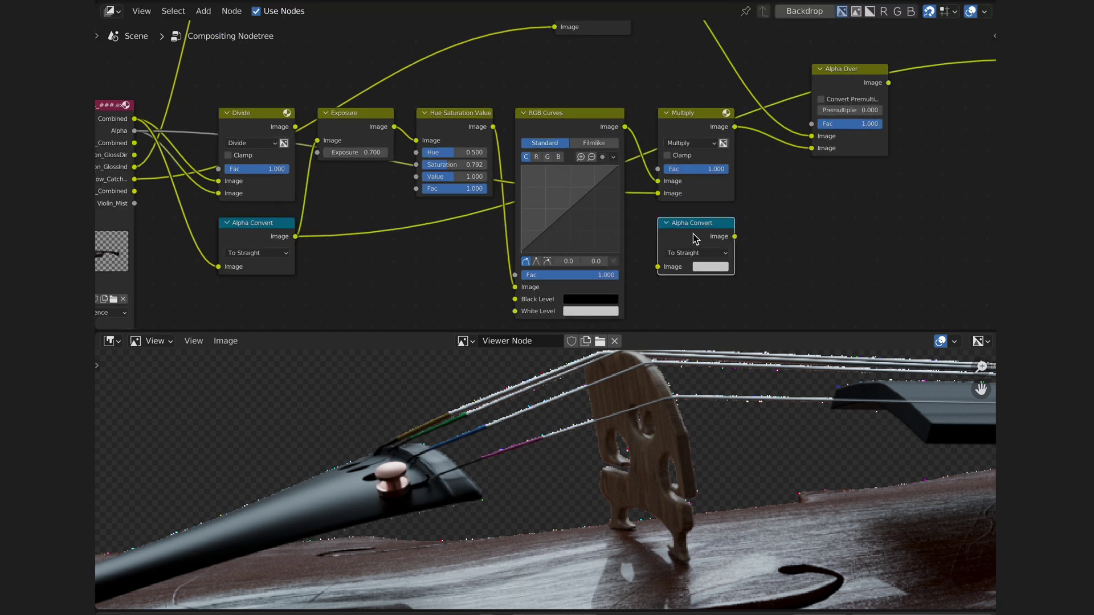
scroll(599, 244, "up", 1)
scroll(532, 260, "up", 1)
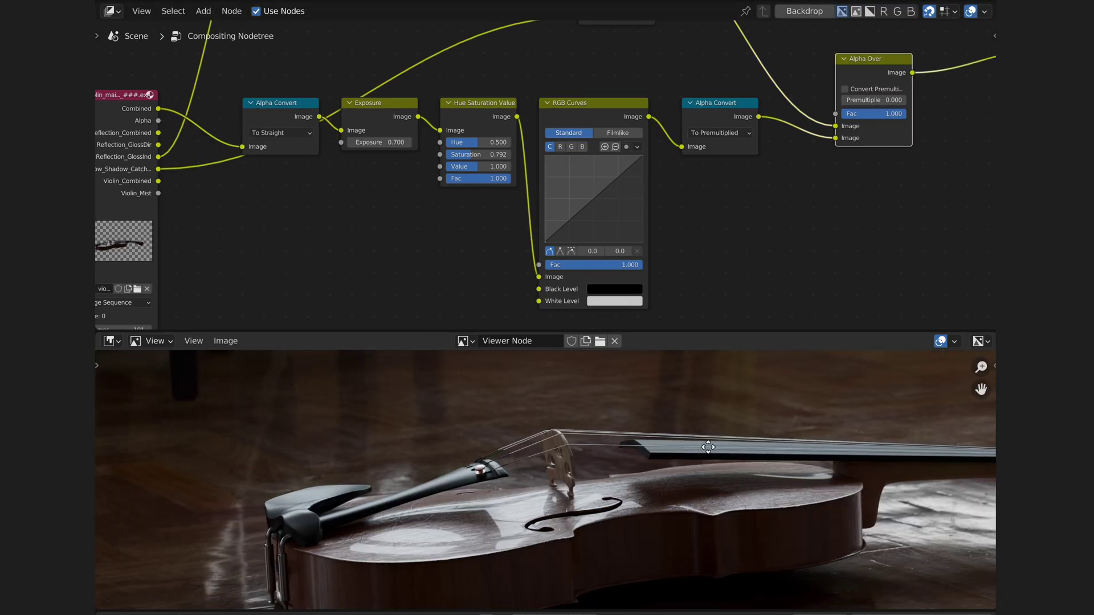
middle_click_drag(708, 447, 647, 416)
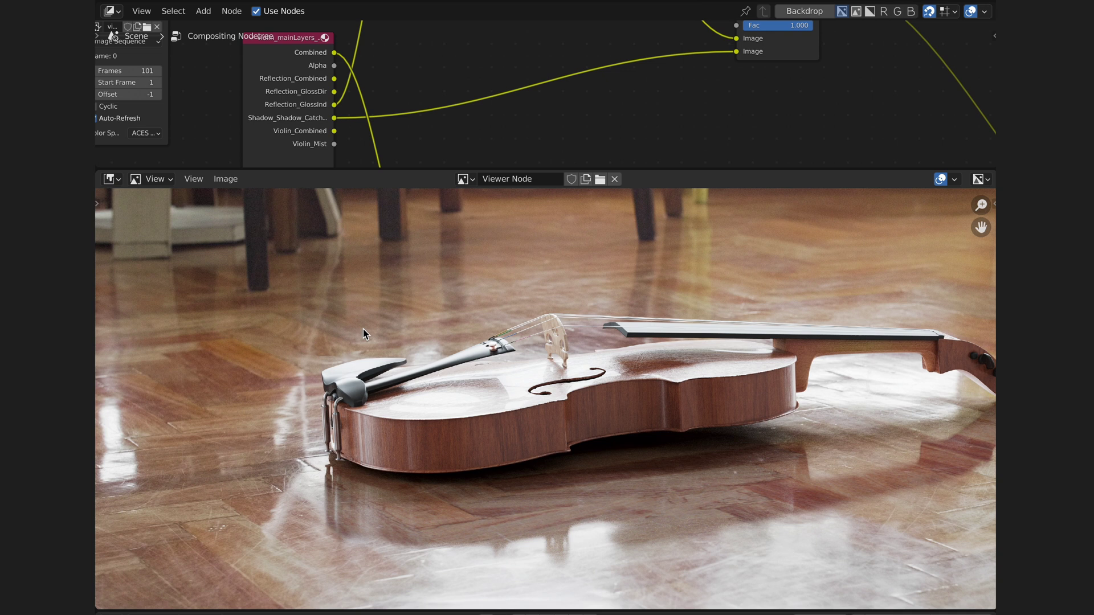
scroll(364, 330, "up", 1)
scroll(360, 304, "up", 1)
scroll(360, 303, "up", 3)
Sample the violin's shadow pixels, insert RGB Curves on the Shadow link, and mute-toggle it to compare.
middle_click_drag(368, 309, 564, 400)
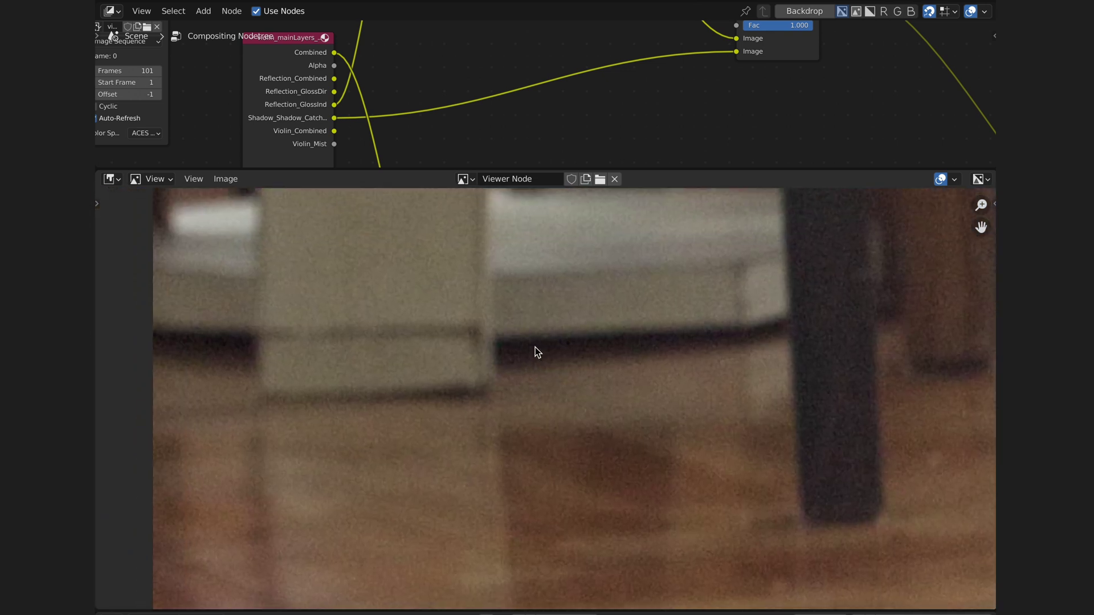
left_click(588, 418)
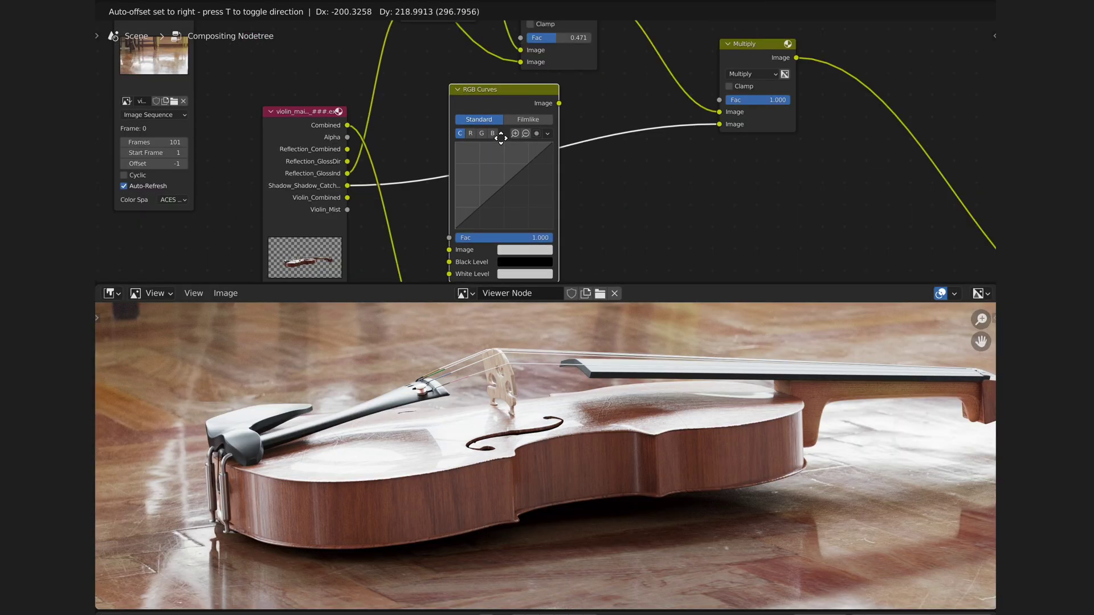
left_click(520, 108)
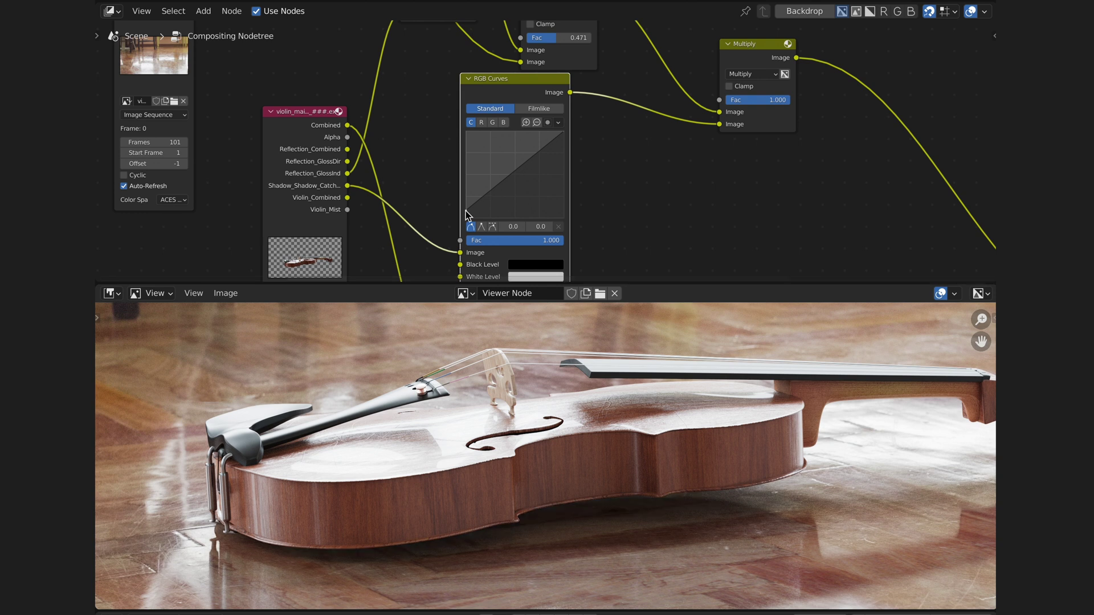
scroll(548, 424, "down", 2)
scroll(547, 424, "down", 2)
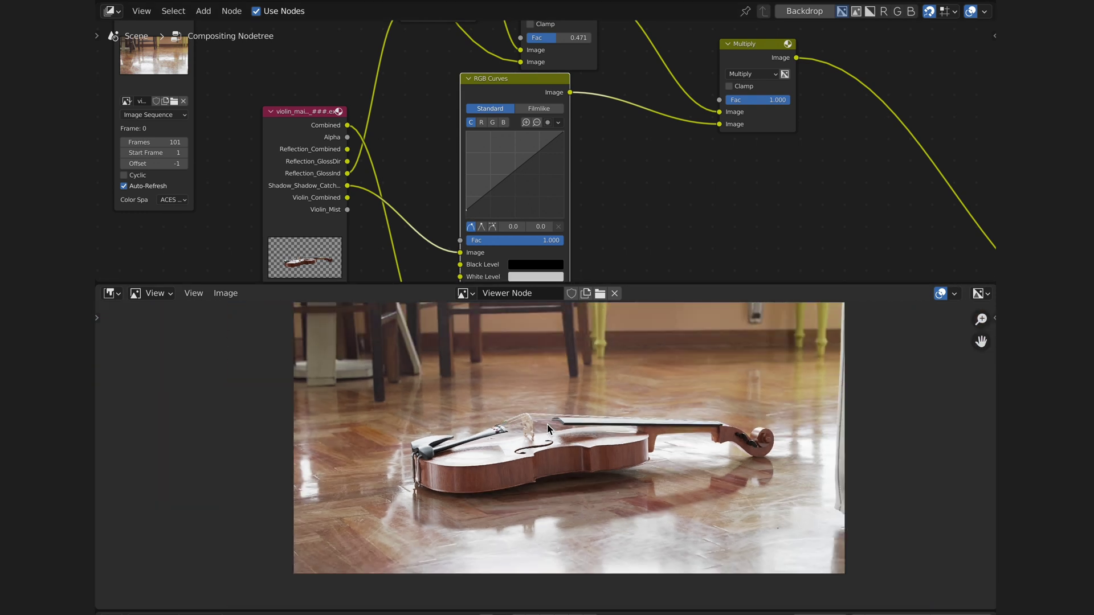
key("m")
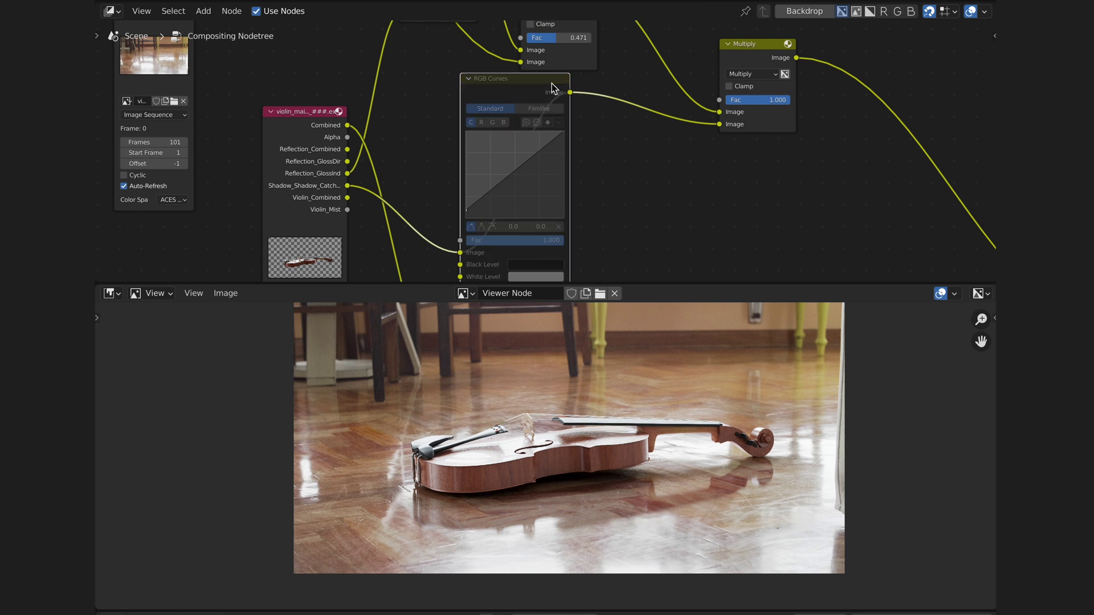
key("m")
key("m")
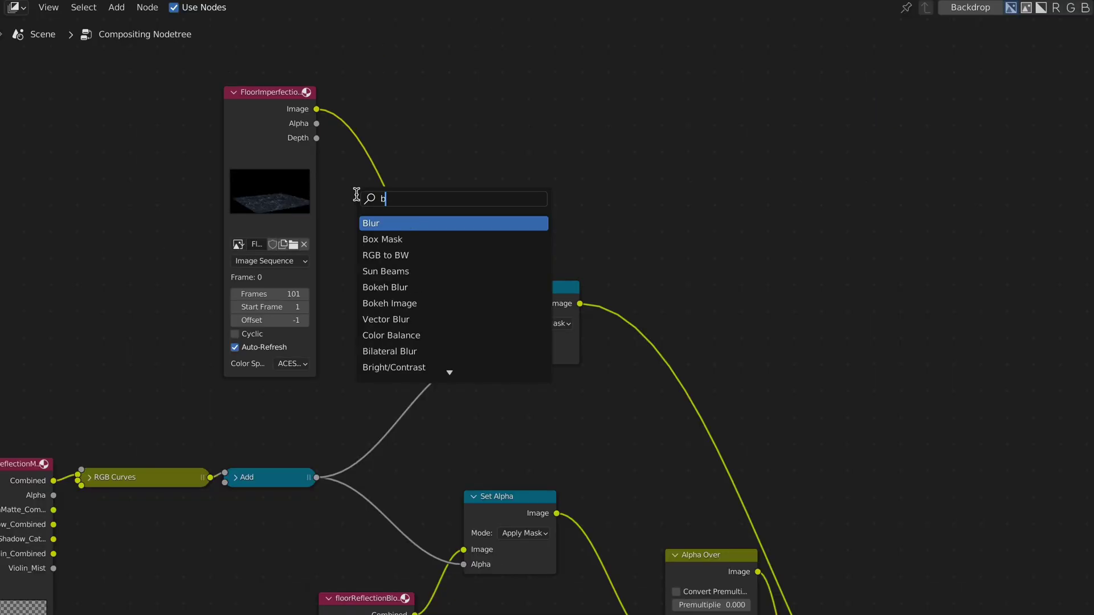
Insert Blur nodes after the floor reflection image and between Alpha Convert and Alpha Over.
key("Return")
left_click(428, 227)
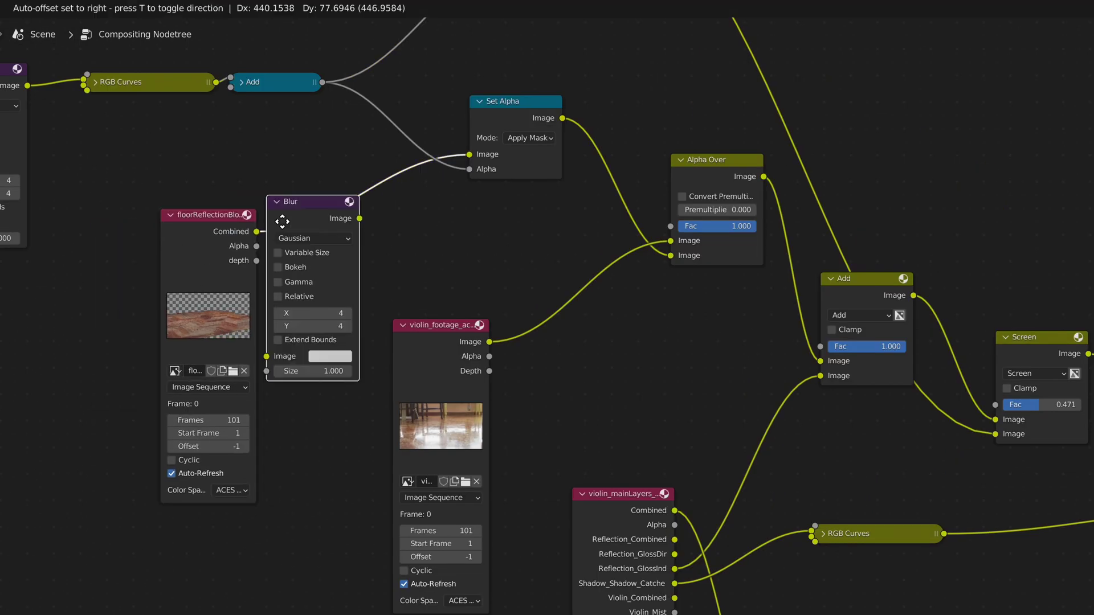
left_click_drag(260, 173, 283, 224)
left_click_drag(379, 223, 338, 223)
left_click(339, 223)
scroll(330, 255, "down", 2)
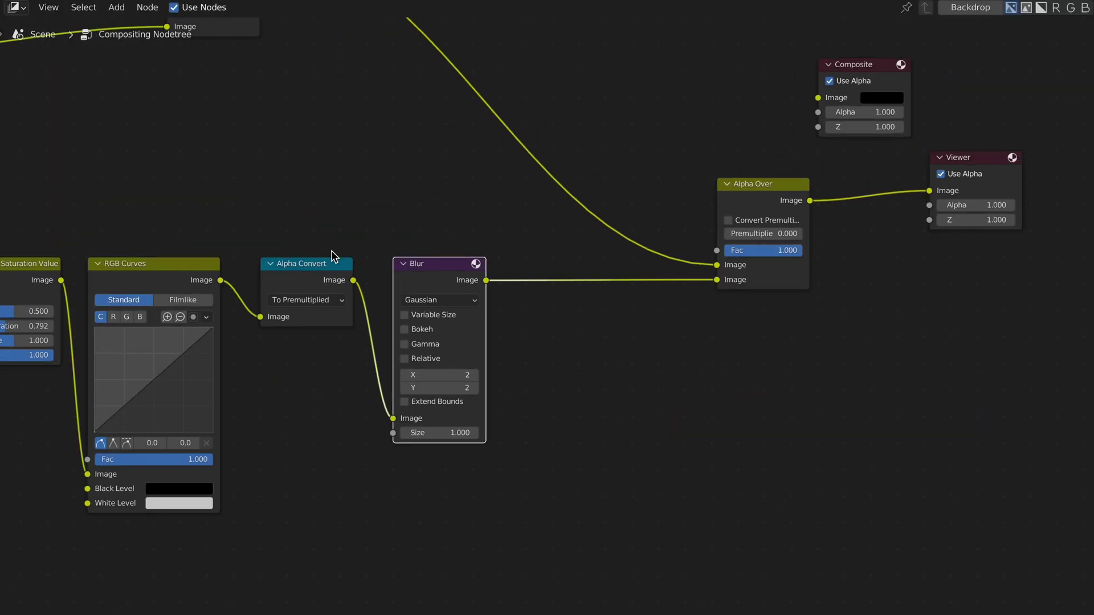
scroll(354, 276, "down", 2)
scroll(340, 293, "down", 2)
scroll(444, 369, "down", 1)
scroll(443, 370, "up", 1)
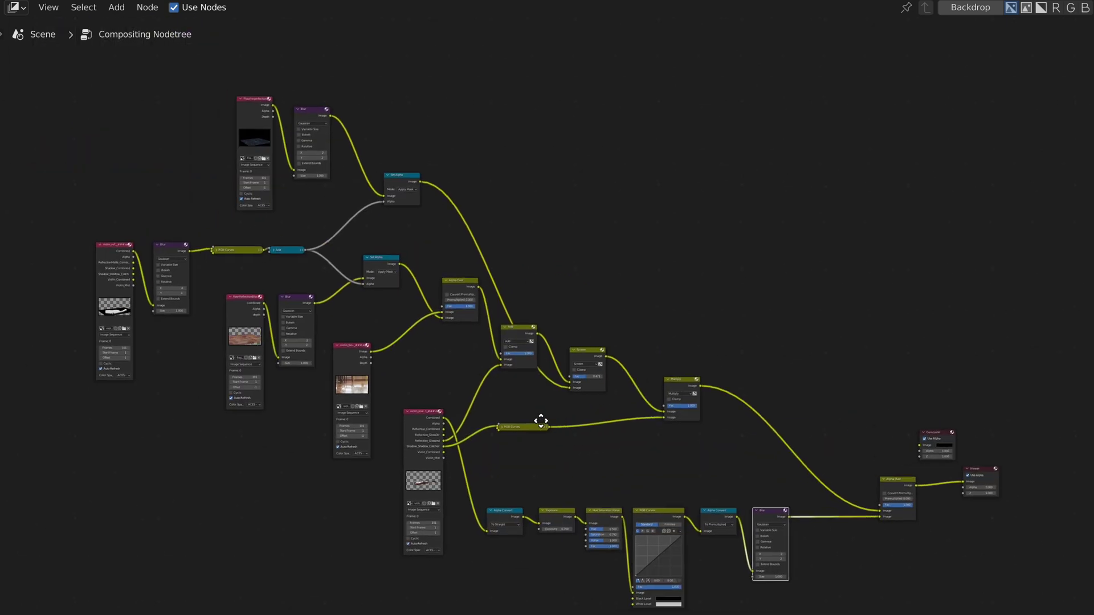
Try a cyan/pink Color Balance after Alpha Over, remove it, and link Alpha Over to Composite.
key("Return")
left_click(544, 158)
left_click_drag(544, 159, 542, 147)
left_click(629, 155)
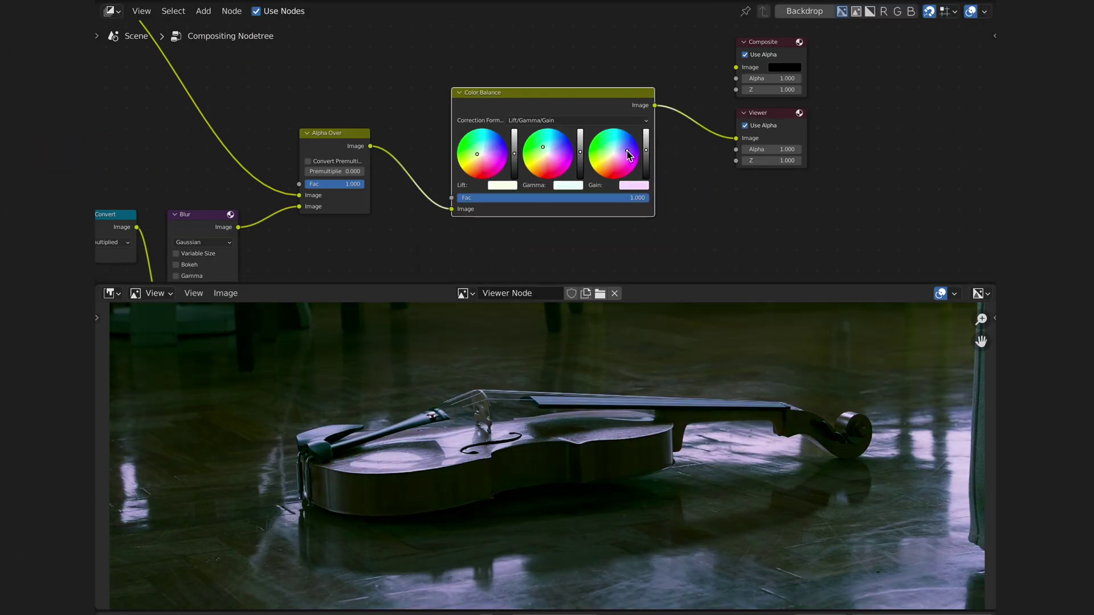
key("ctrl+x")
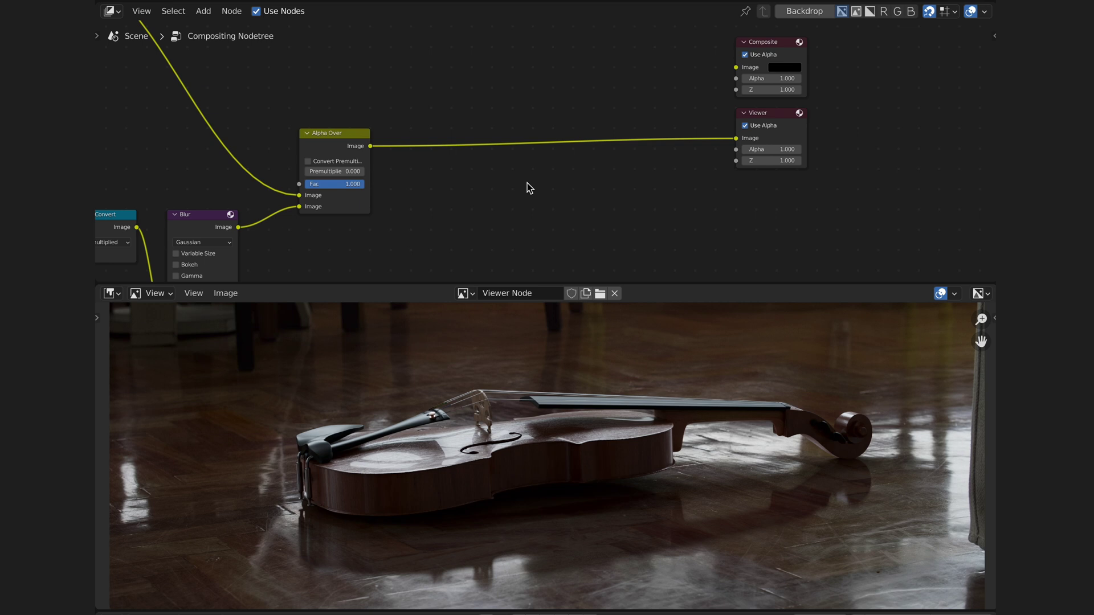
scroll(374, 165, "up", 1, "shift")
left_click_drag(373, 162, 618, 119)
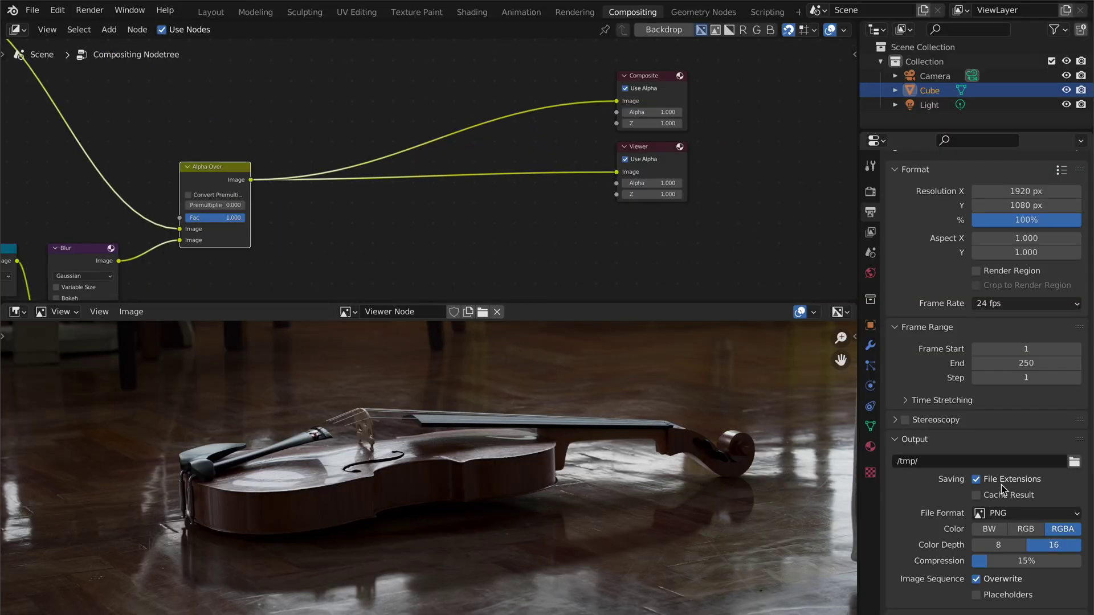
Set the output file format to OpenEXR, delete the Cube and Light, and start rendering.
left_click(1019, 513)
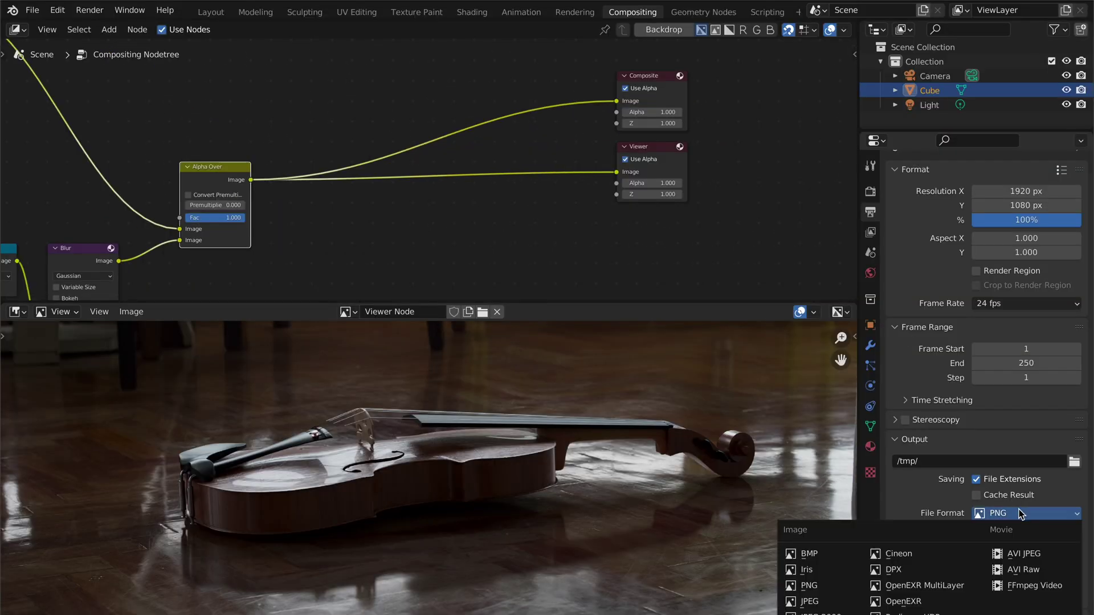
left_click(945, 603)
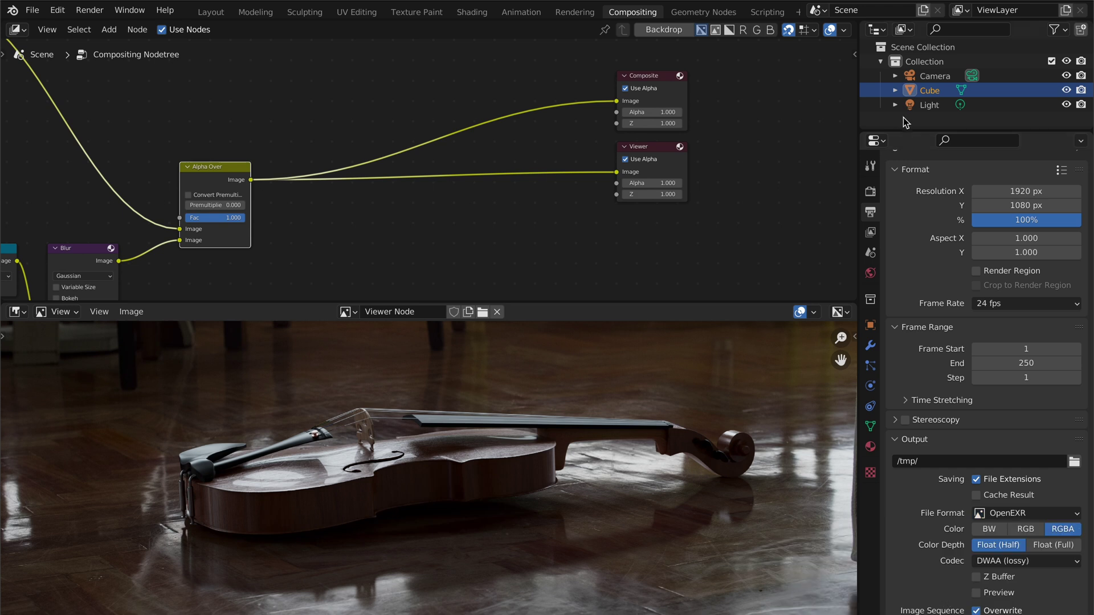
key("Delete")
left_click(90, 10)
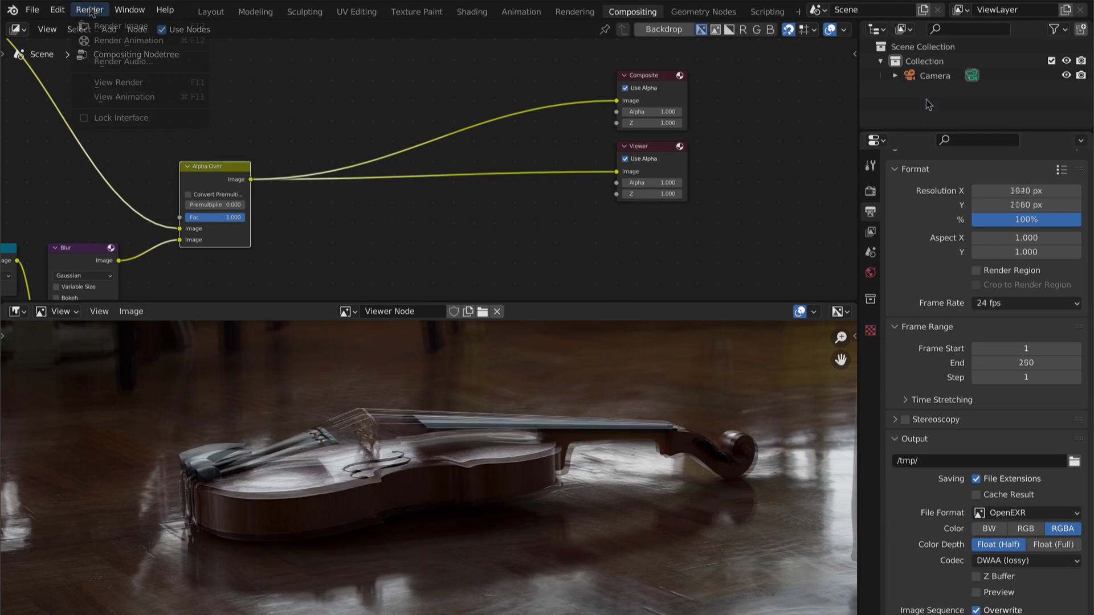